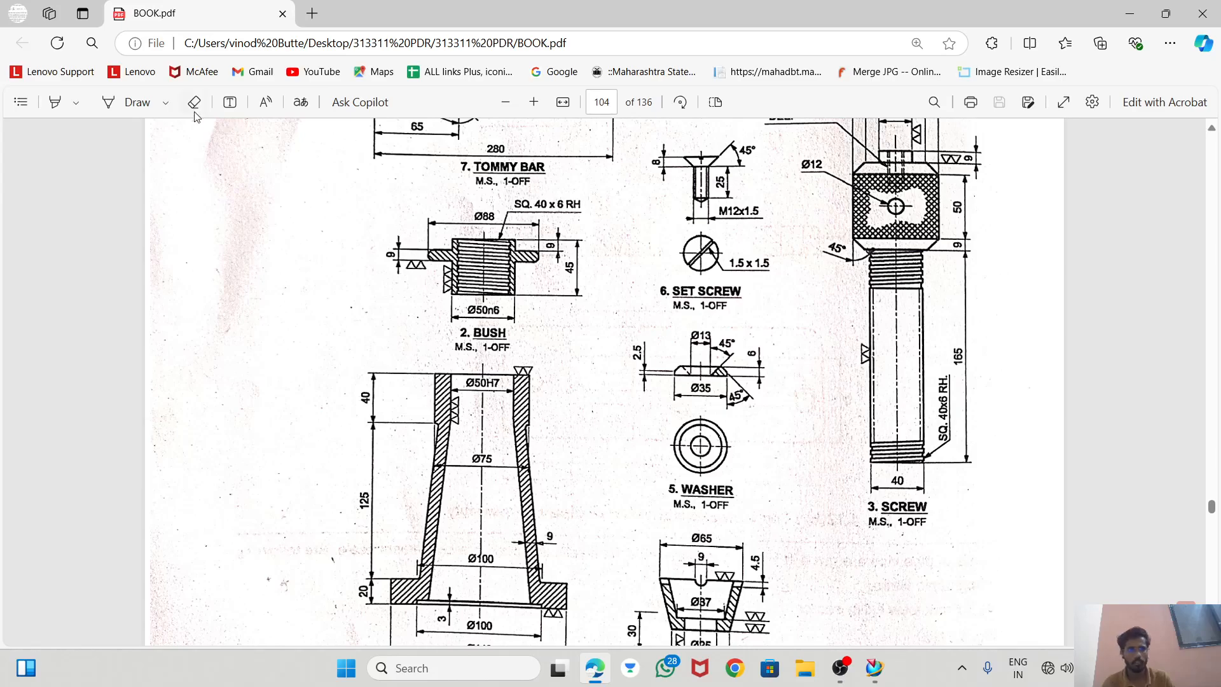
Circle the label of part 3, the screw, with a freehand pen stroke on the screw jack details page
click(127, 102)
scroll(905, 450, down, 1)
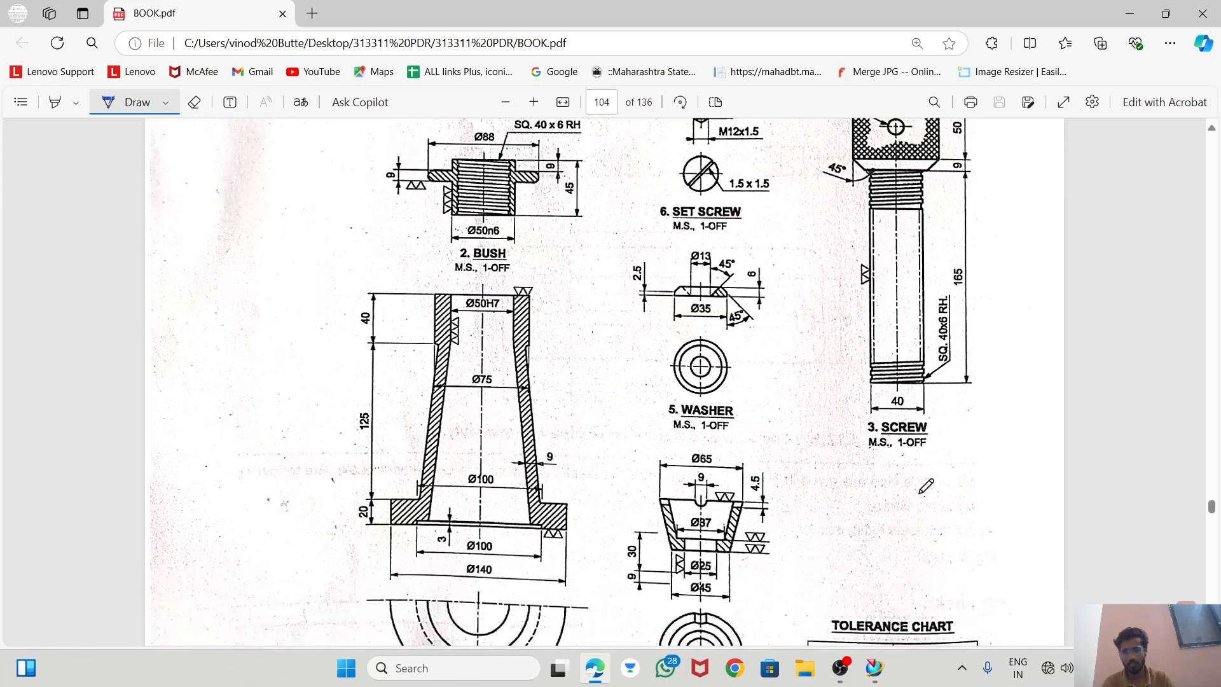
mouse_move(950, 421)
mouse_down()
mouse_move(838, 421)
mouse_move(868, 469)
mouse_move(960, 445)
mouse_move(954, 413)
mouse_move(947, 422)
mouse_up()
scroll(935, 439, up, 1)
Examine the screw jack assembly drawing and part list on page 105, and the screw's detail drawing on page 104
scroll(862, 356, down, 12)
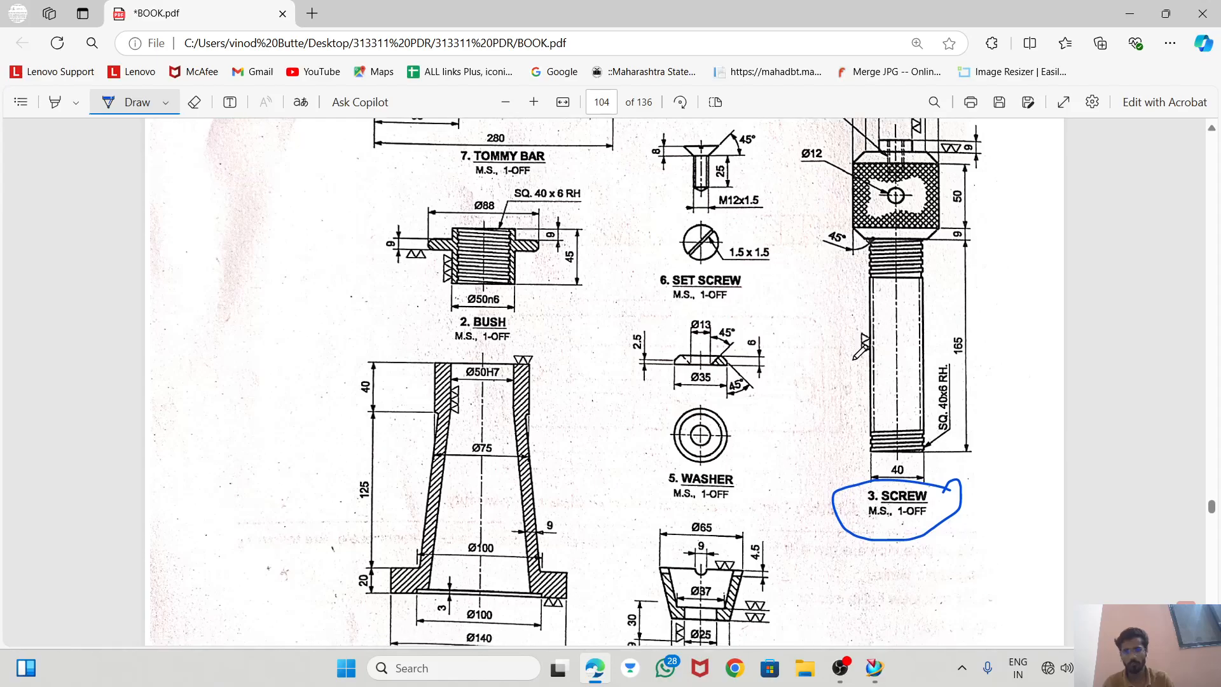
scroll(445, 416, down, 3)
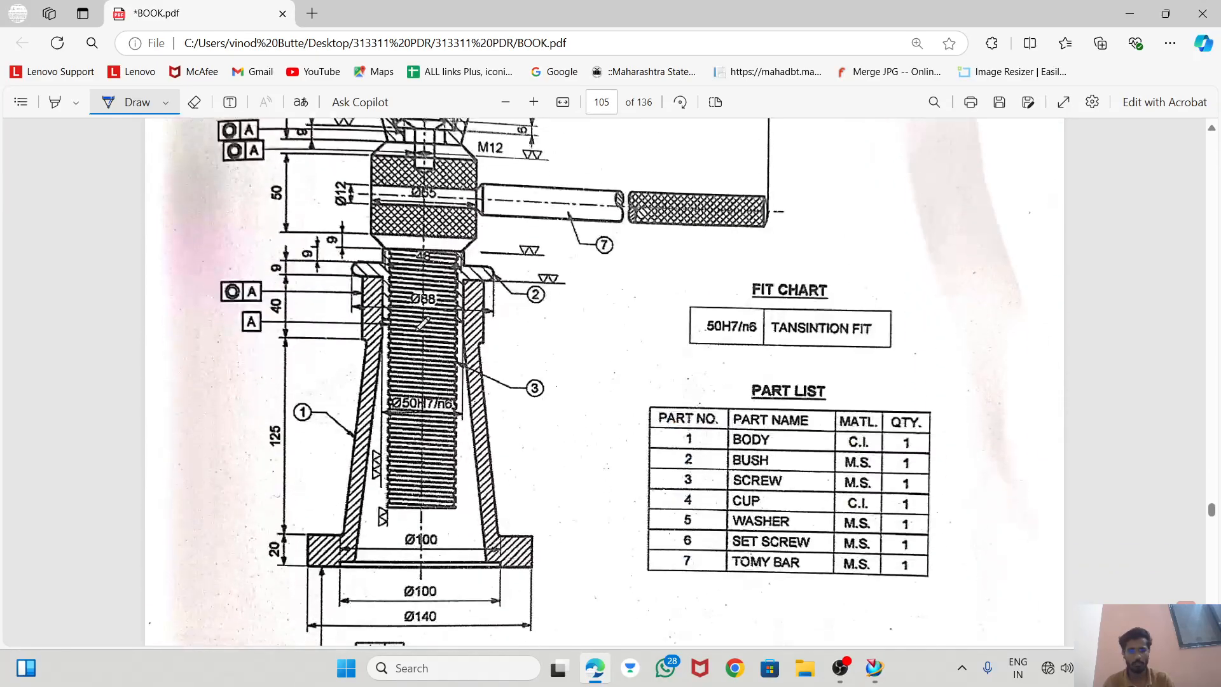
scroll(425, 331, up, 2)
scroll(1027, 407, up, 12)
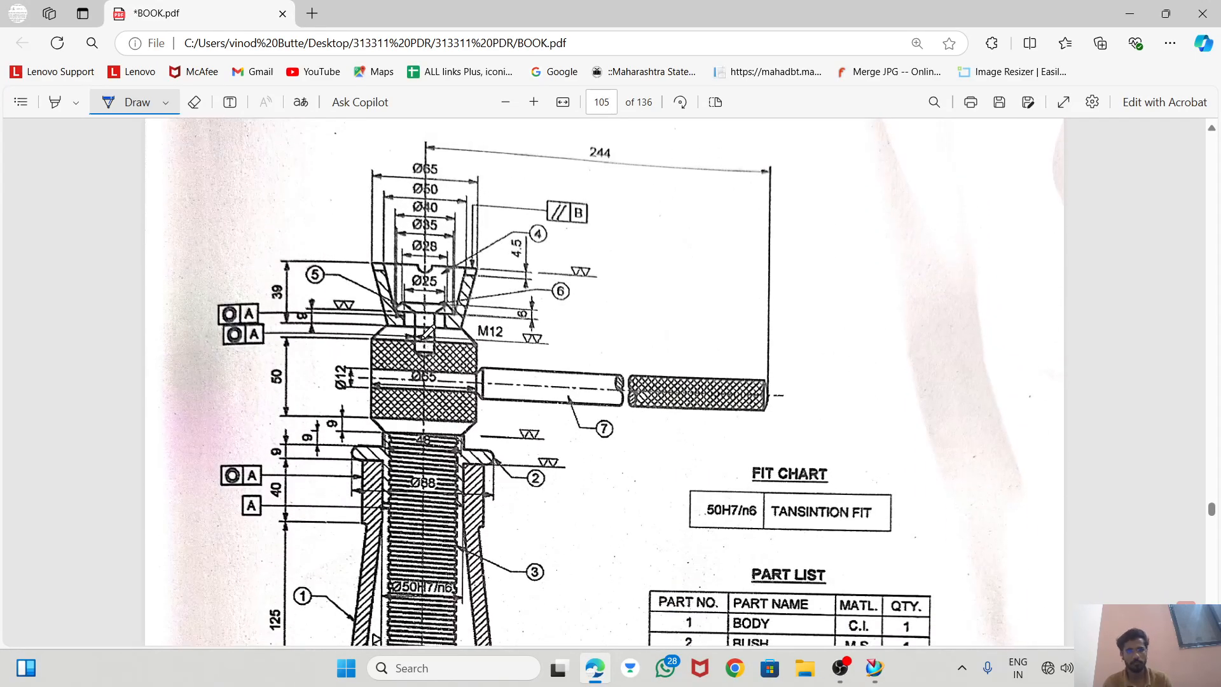
scroll(1027, 408, up, 2)
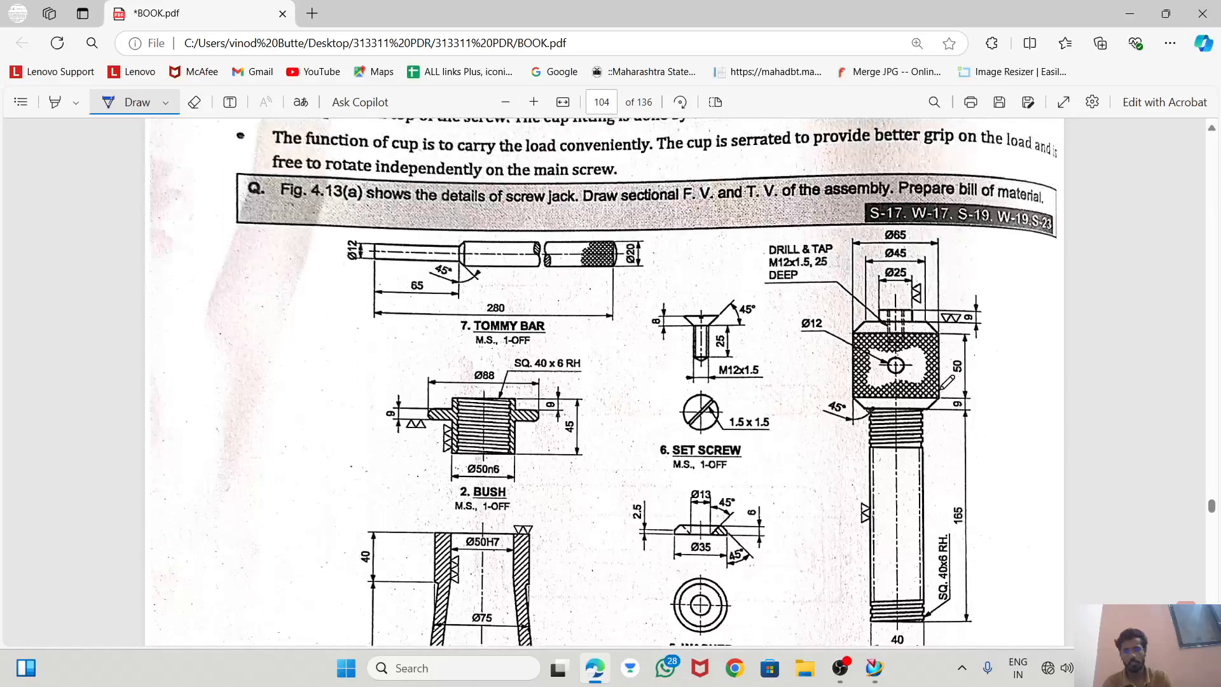
scroll(1017, 343, down, 1)
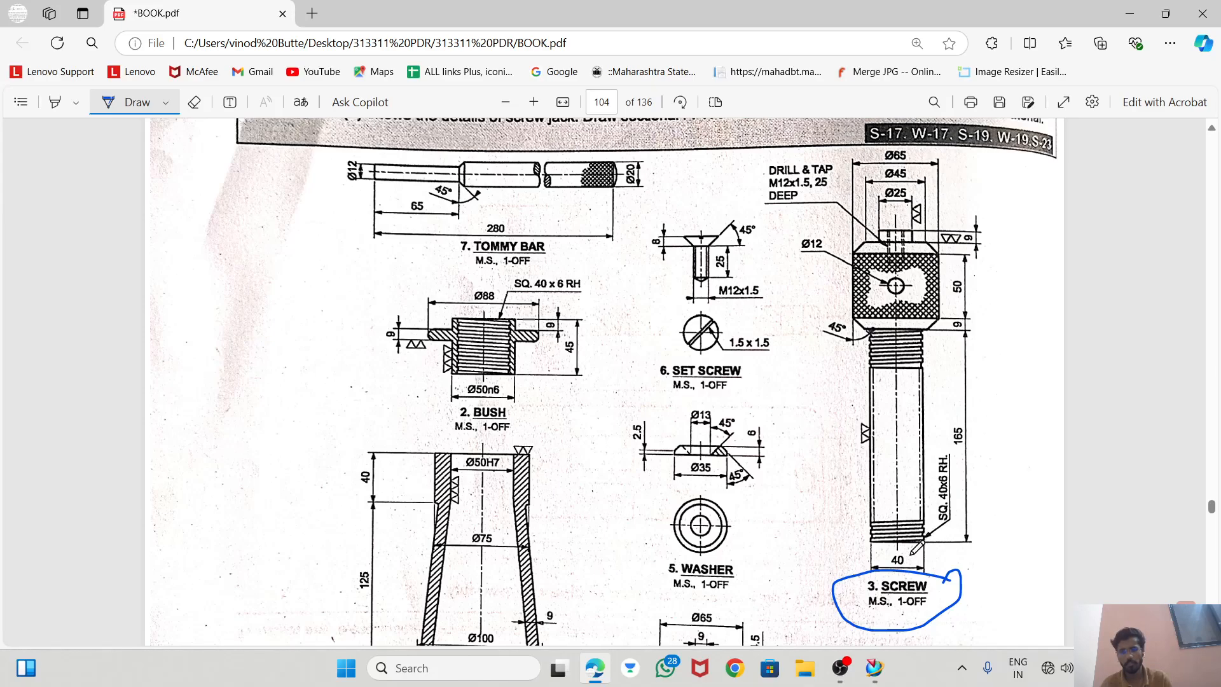
Switch to NX and begin a new file from the Model template, naming it SCREW.prt
key(alt+Tab)
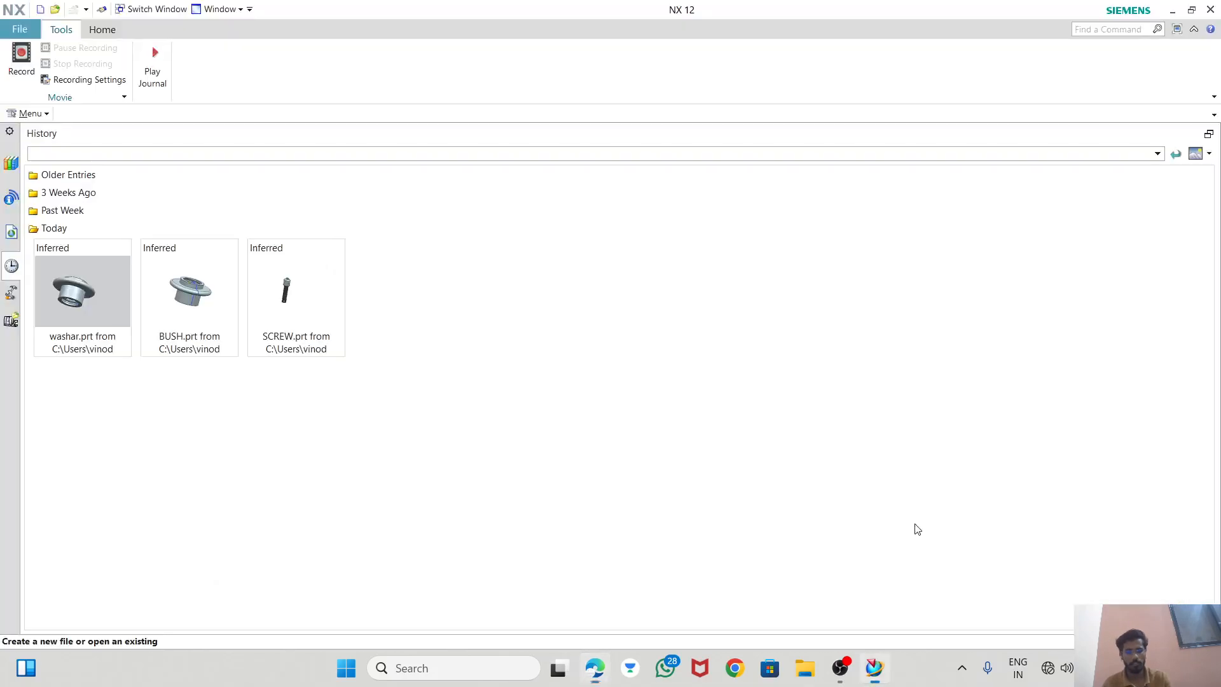
click(28, 35)
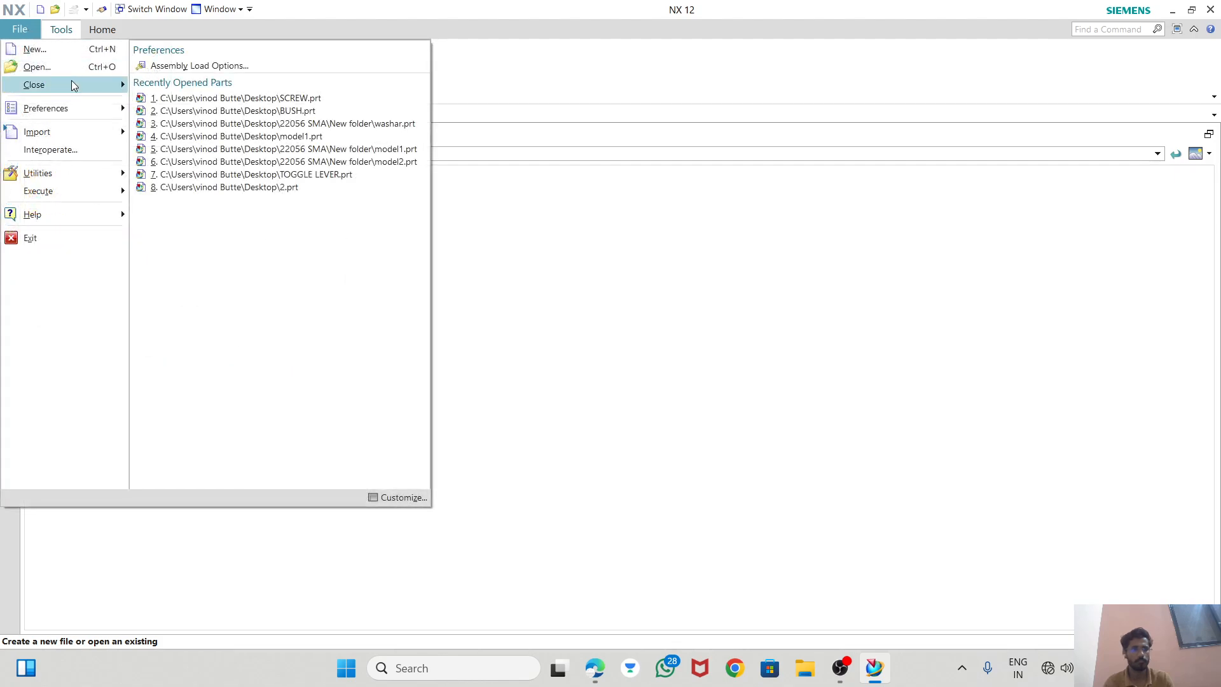
click(31, 47)
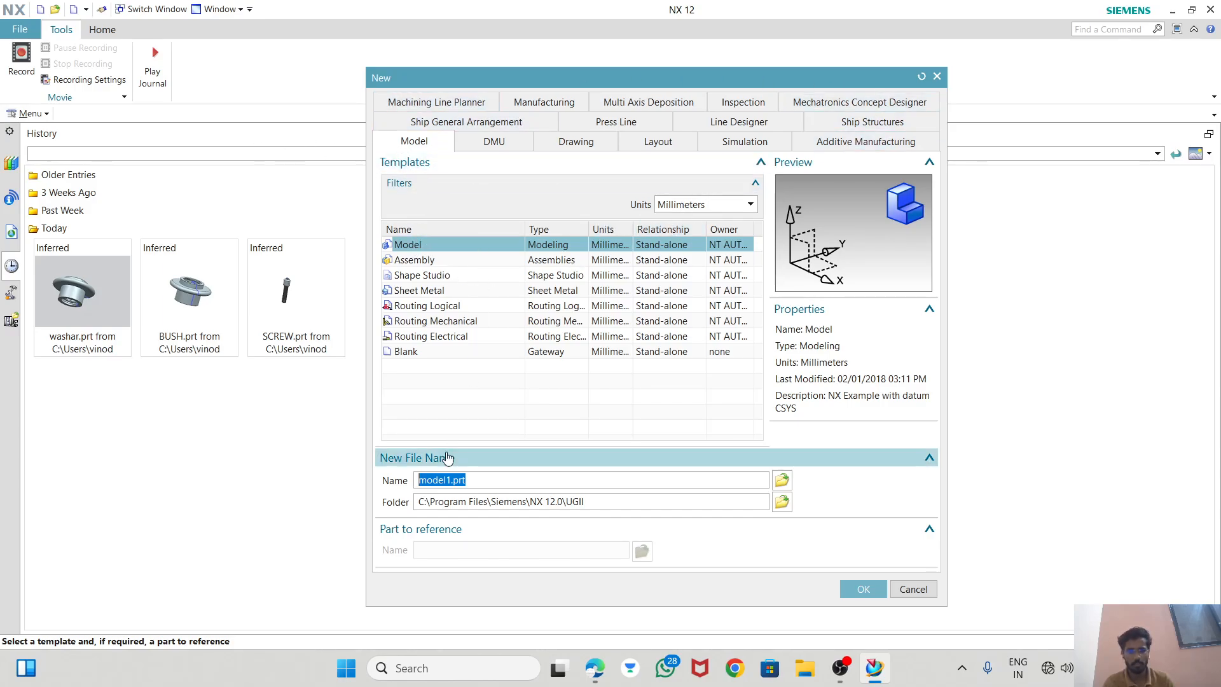
drag(452, 482, 417, 488)
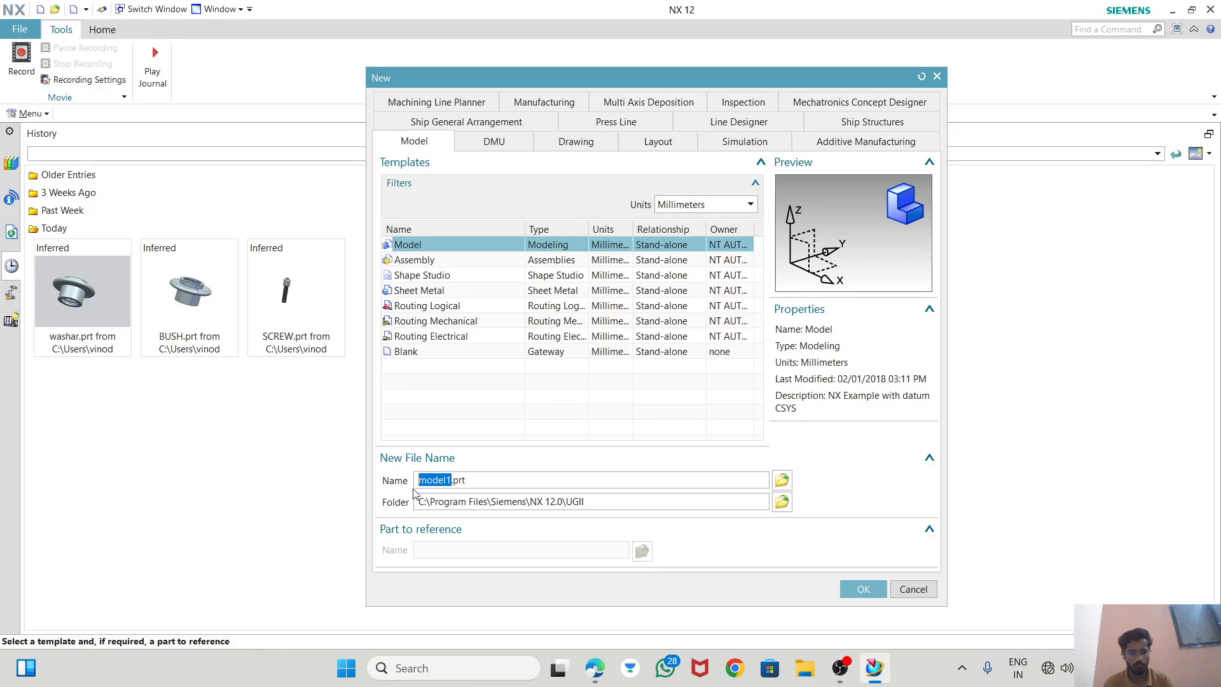
text(SCREW)
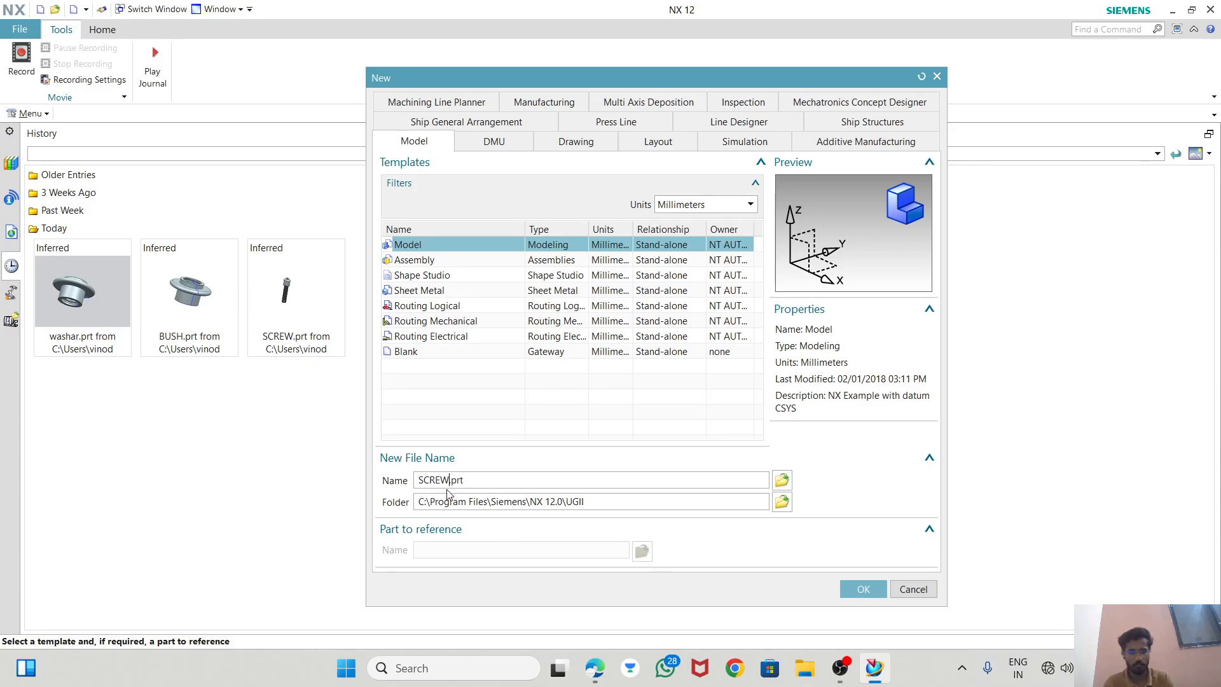
Set the Desktop as the folder for the new part file
click(781, 502)
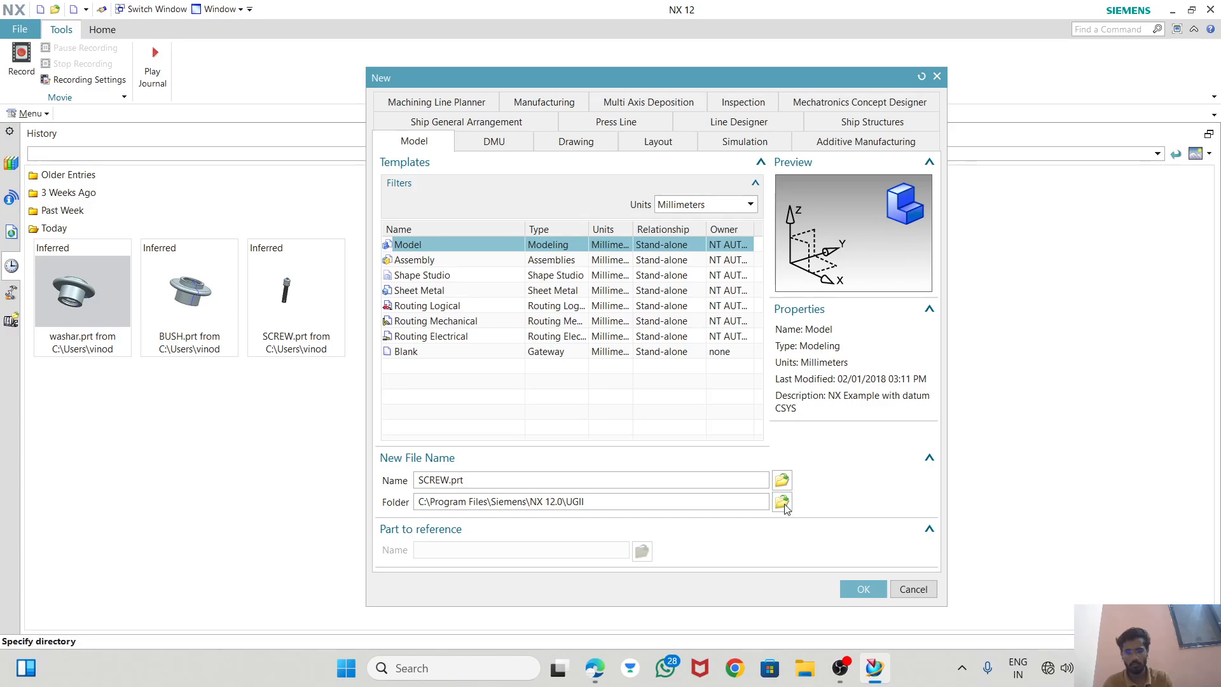
click(609, 302)
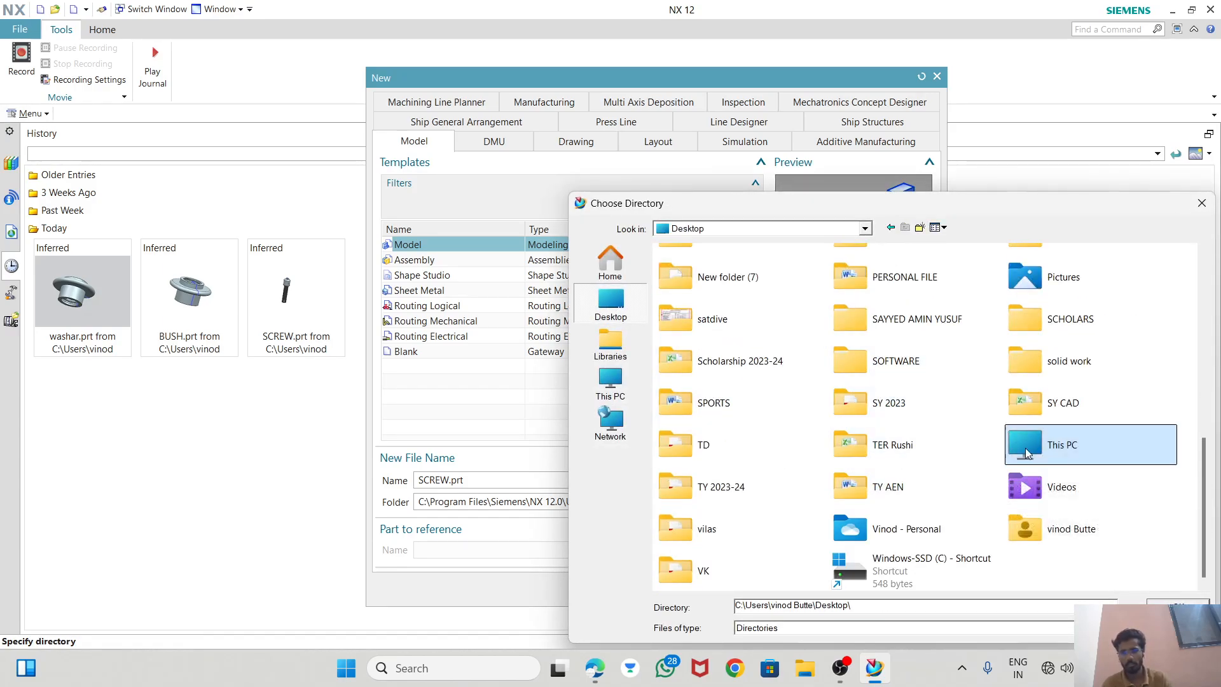
scroll(889, 444, up, 3)
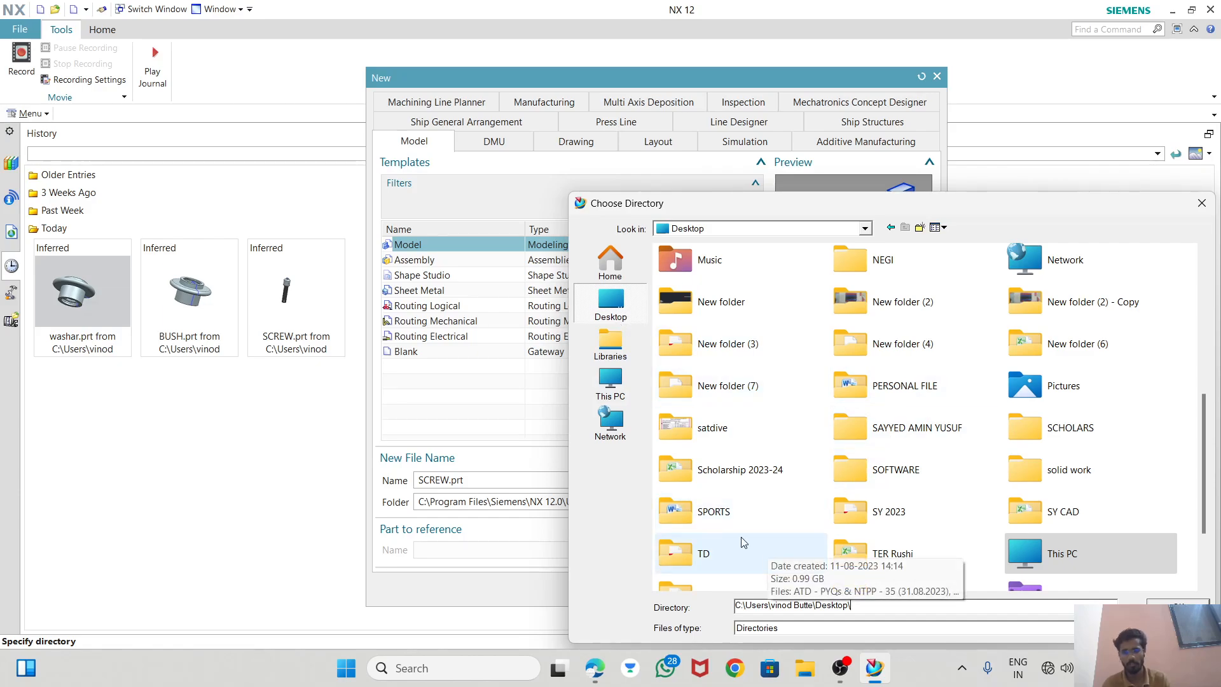
scroll(856, 499, down, 3)
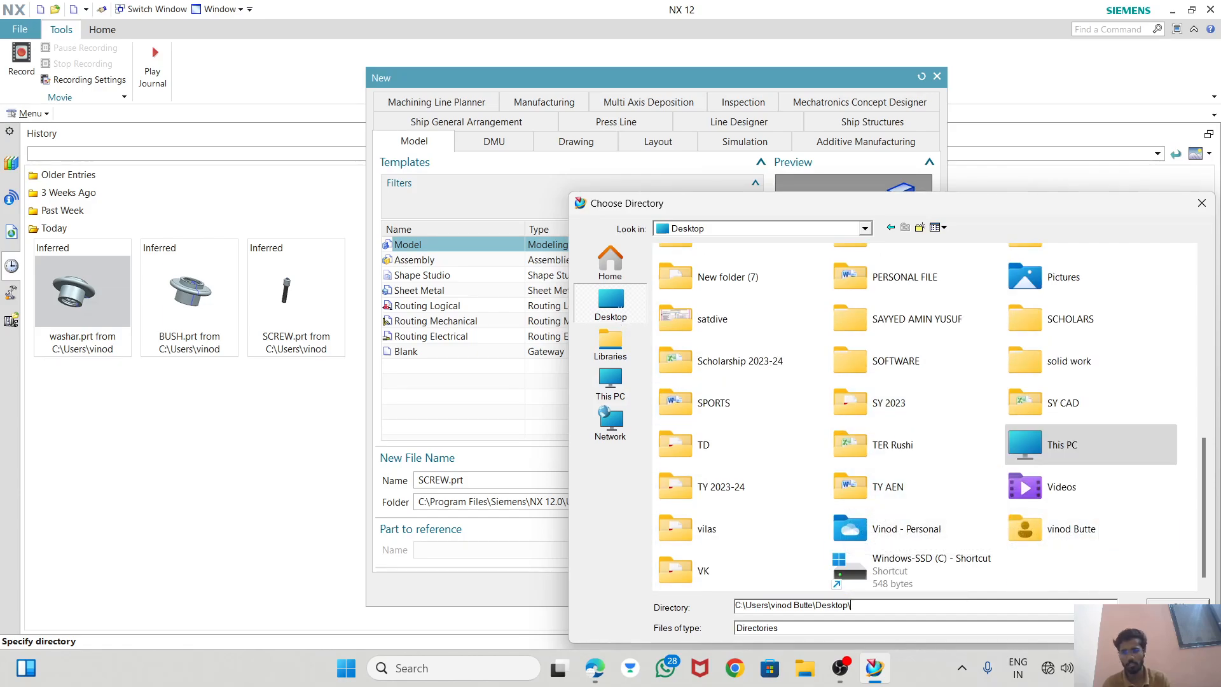
click(1178, 606)
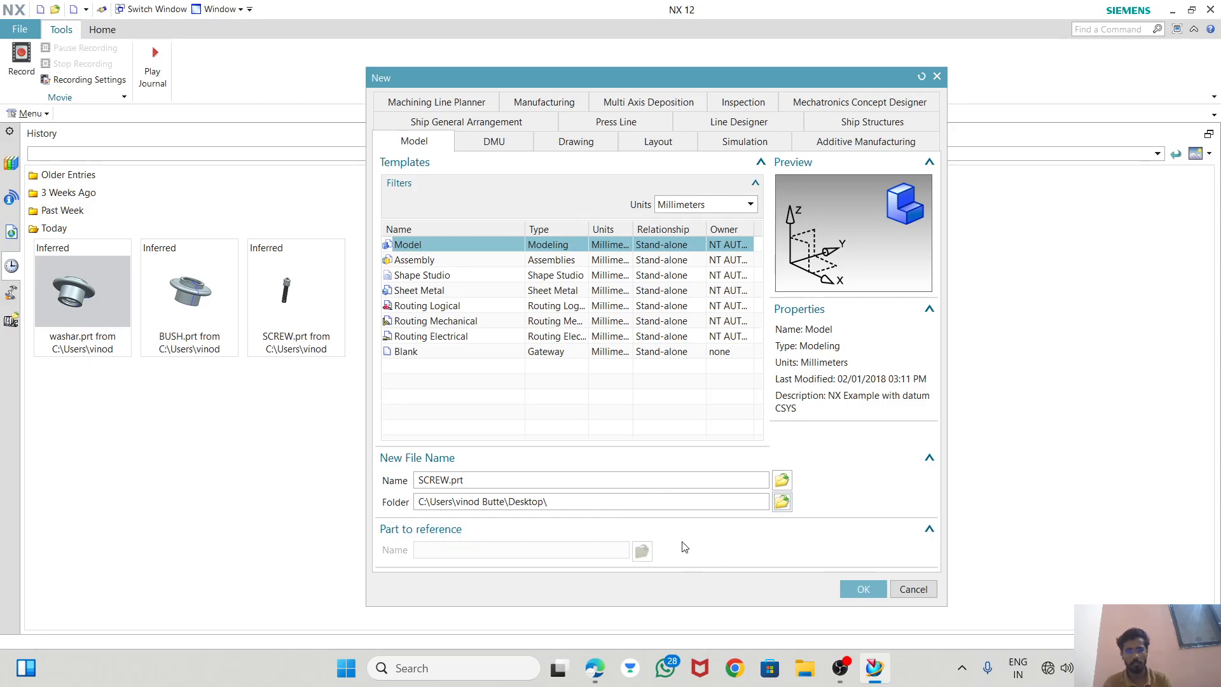
Rename the new part as SCREW1.prt and create it from the millimetre Model template
click(863, 589)
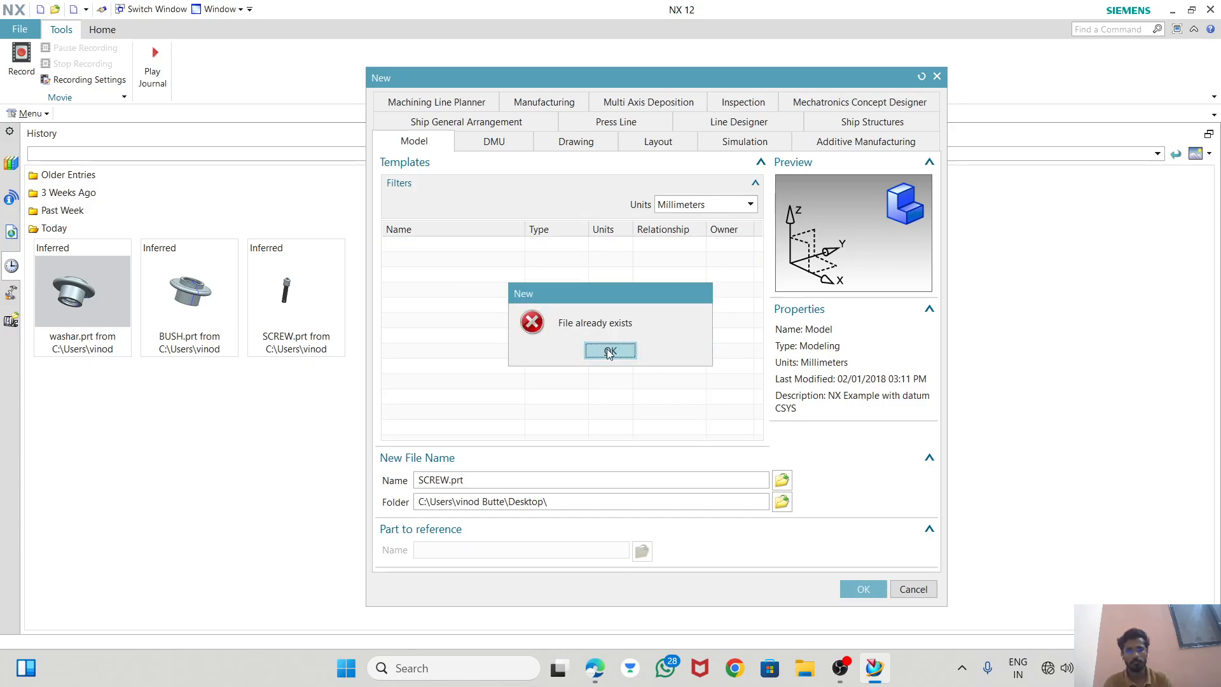
click(610, 351)
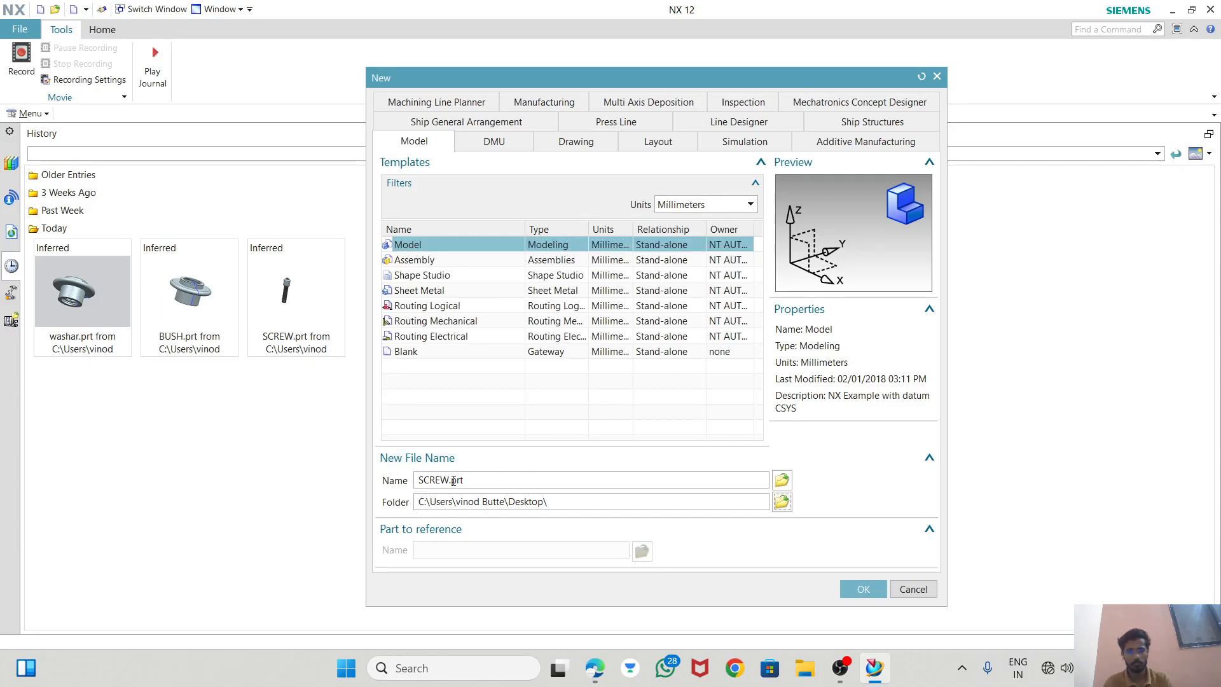
text(1)
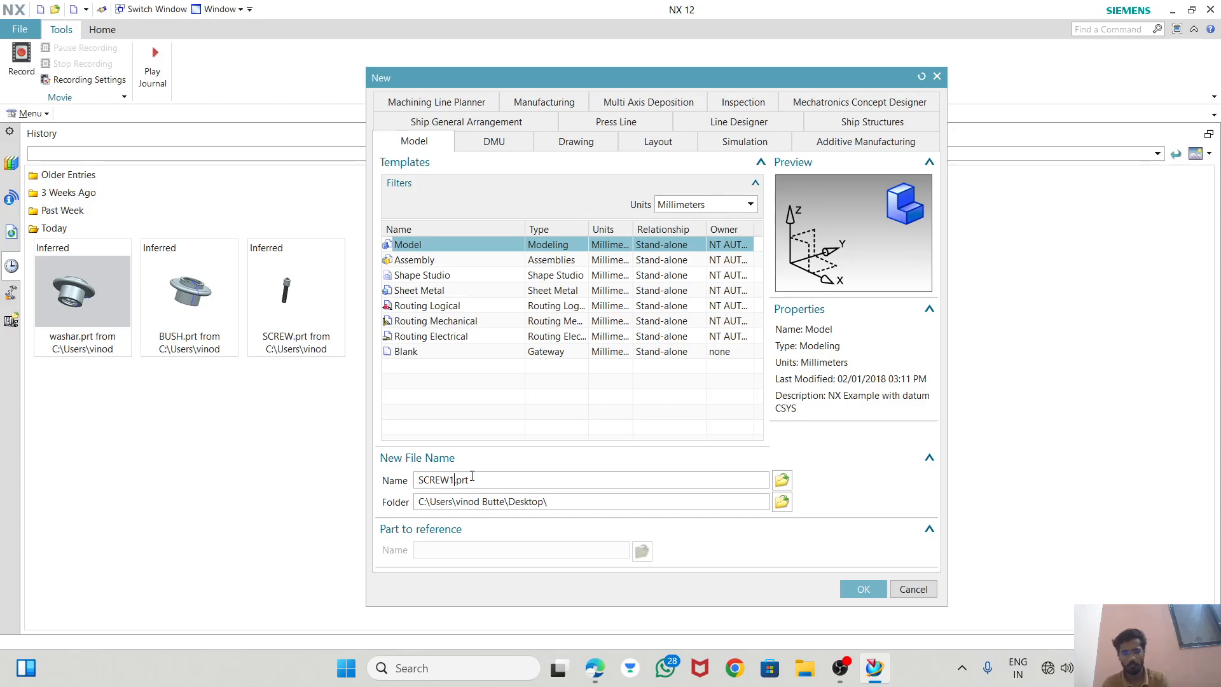
click(862, 588)
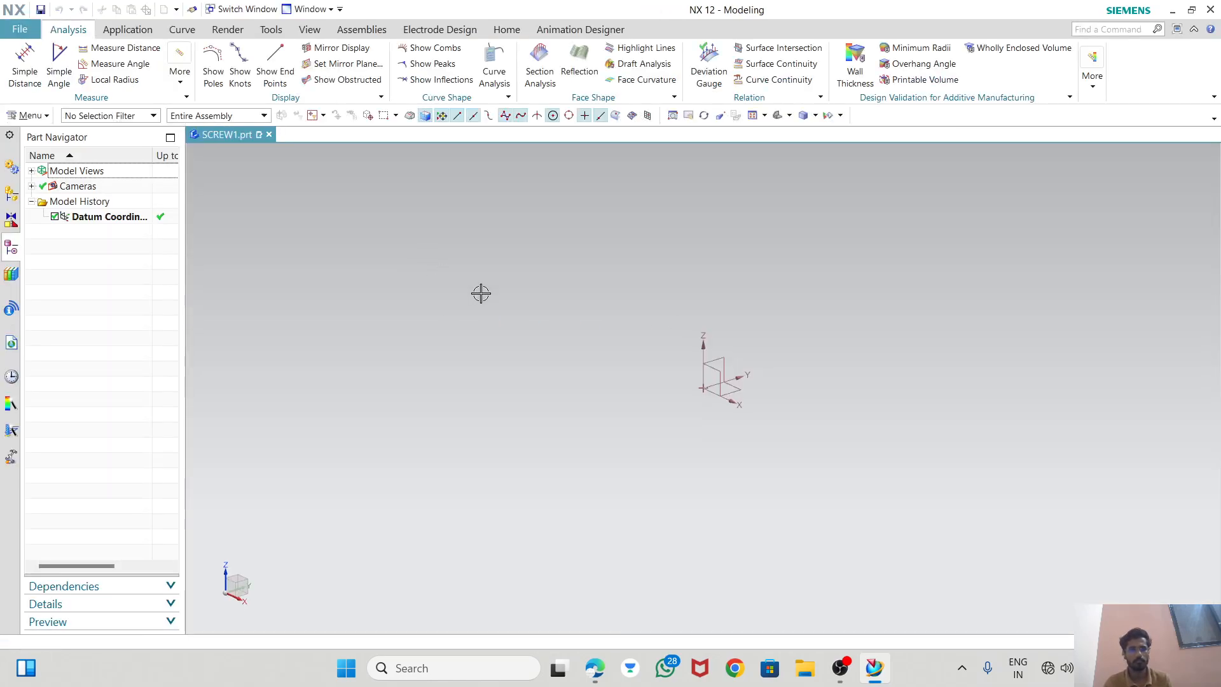
Change the graphics window background to plain white
right_click(480, 293)
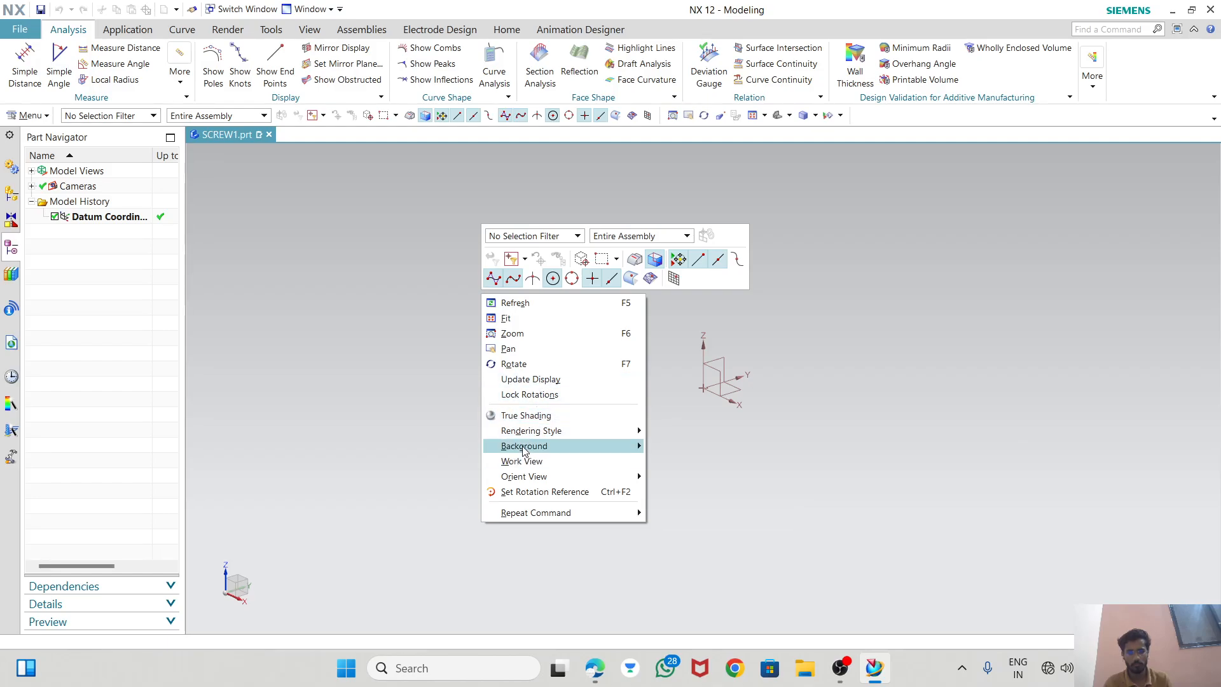
click(680, 445)
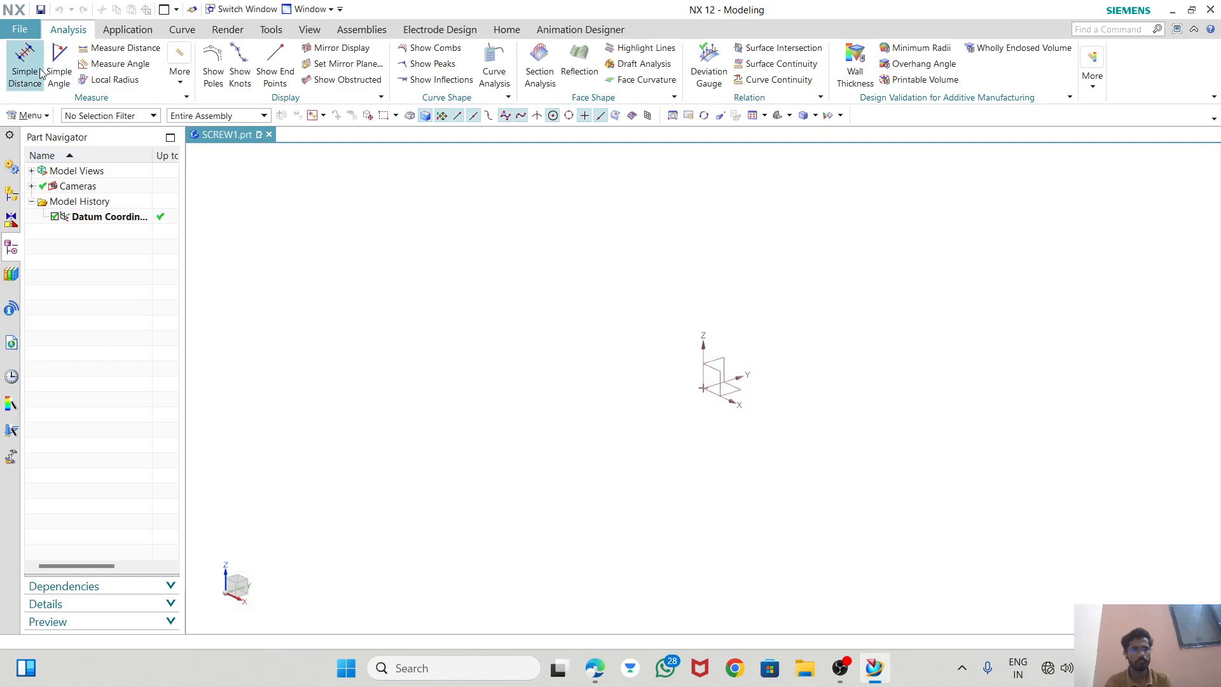
Create a sketch on the YZ plane of the datum coordinate system and start the Line tool
click(507, 29)
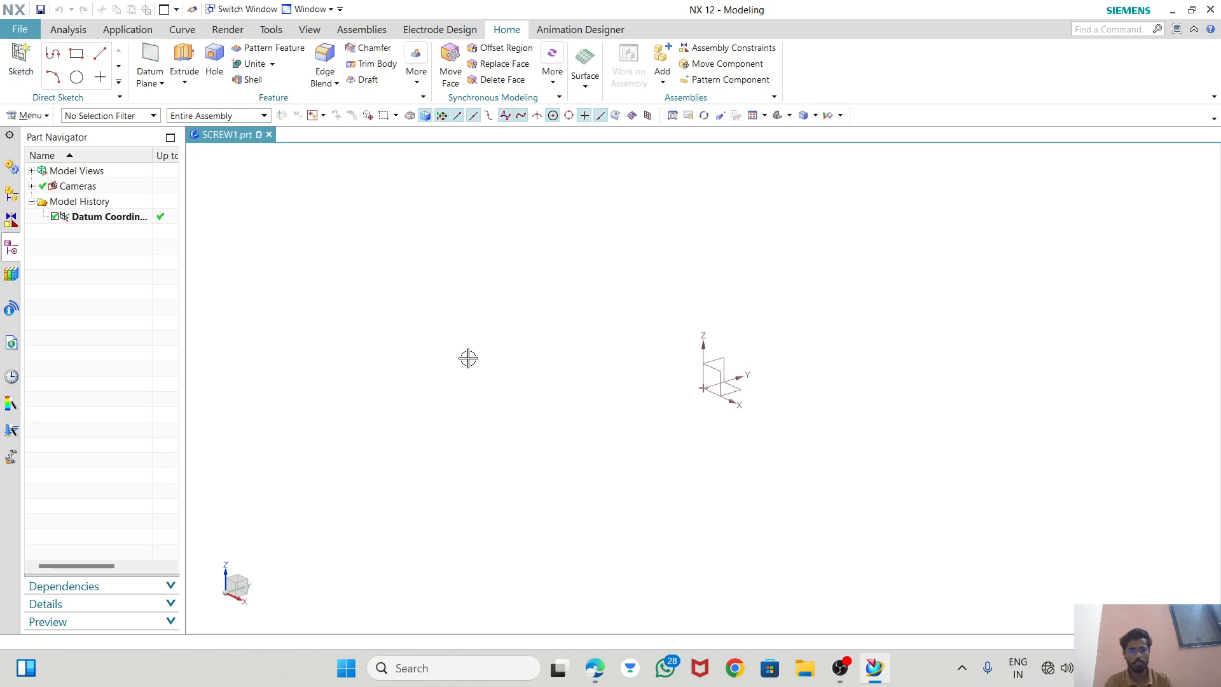
key(alt+Tab)
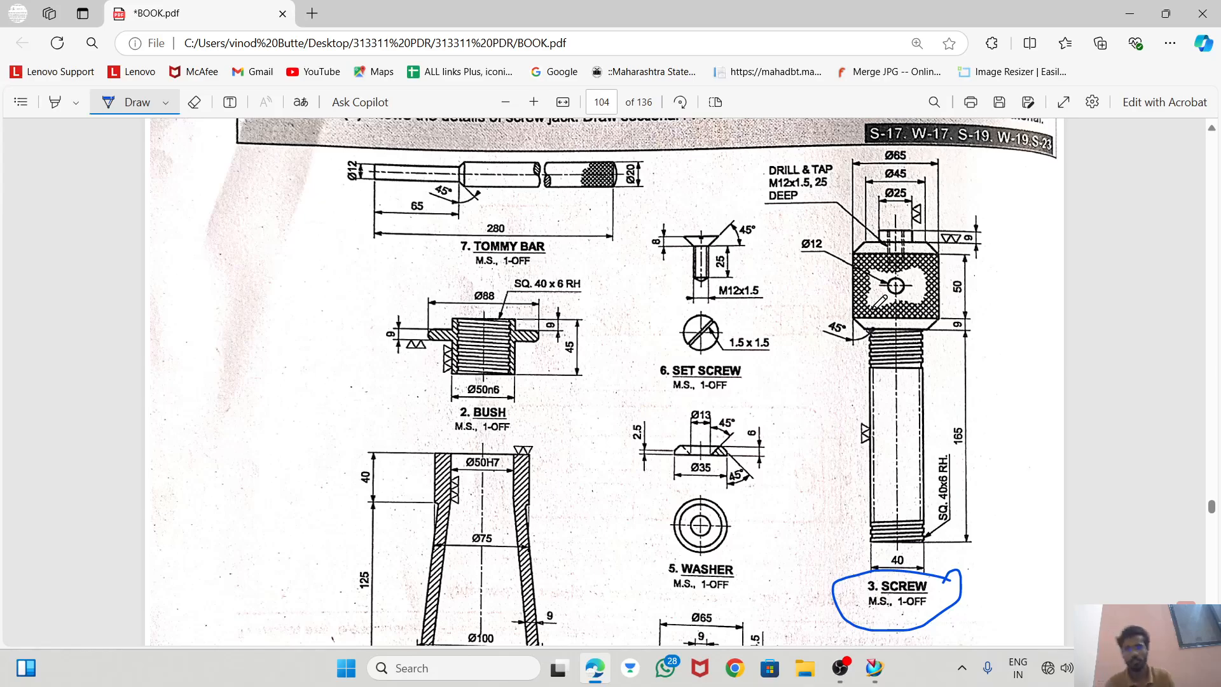
key(alt+Tab)
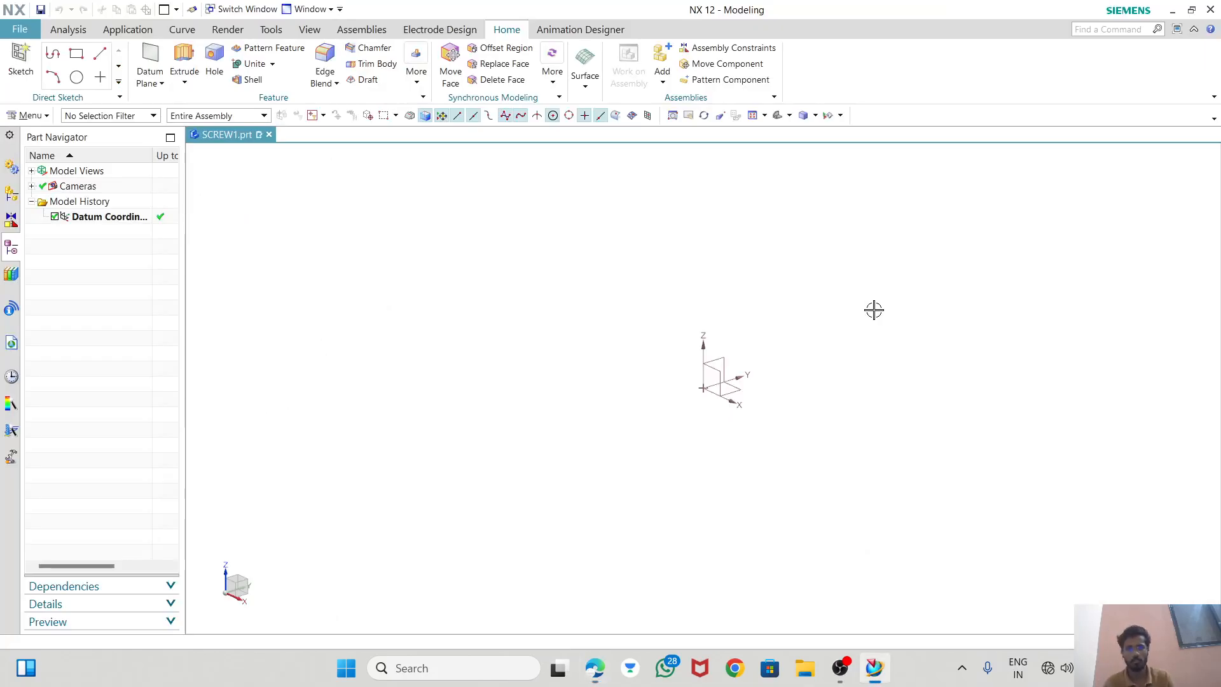
click(20, 64)
click(713, 364)
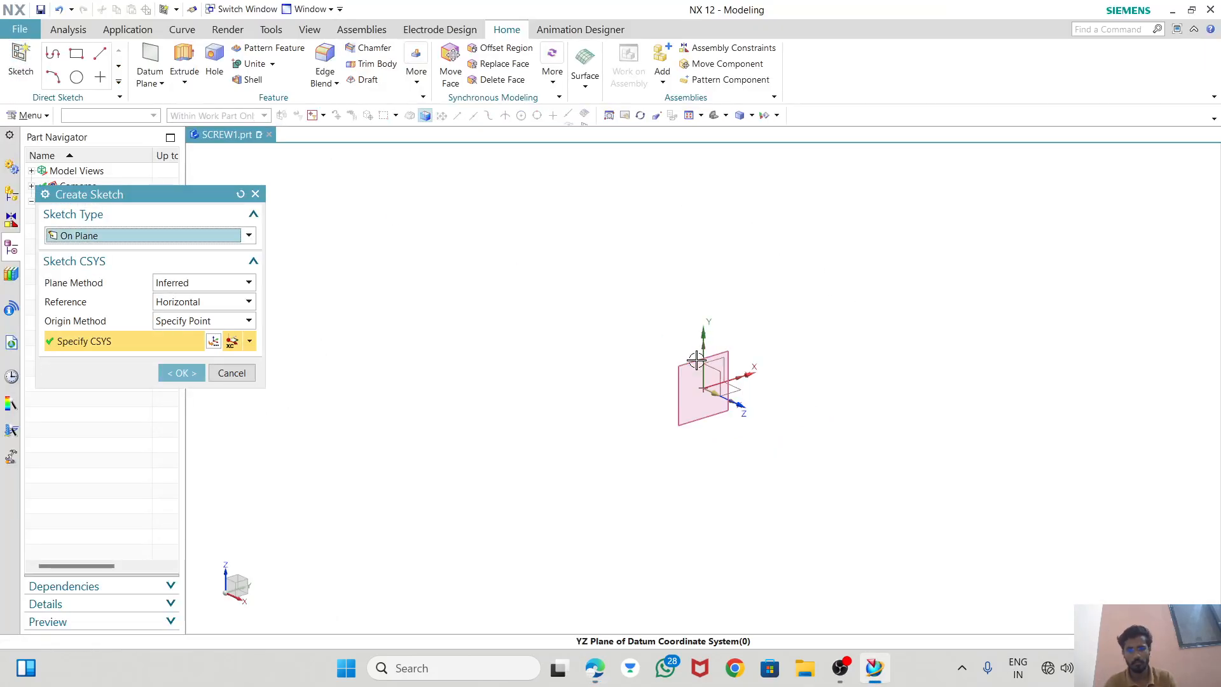
middle_click(545, 513)
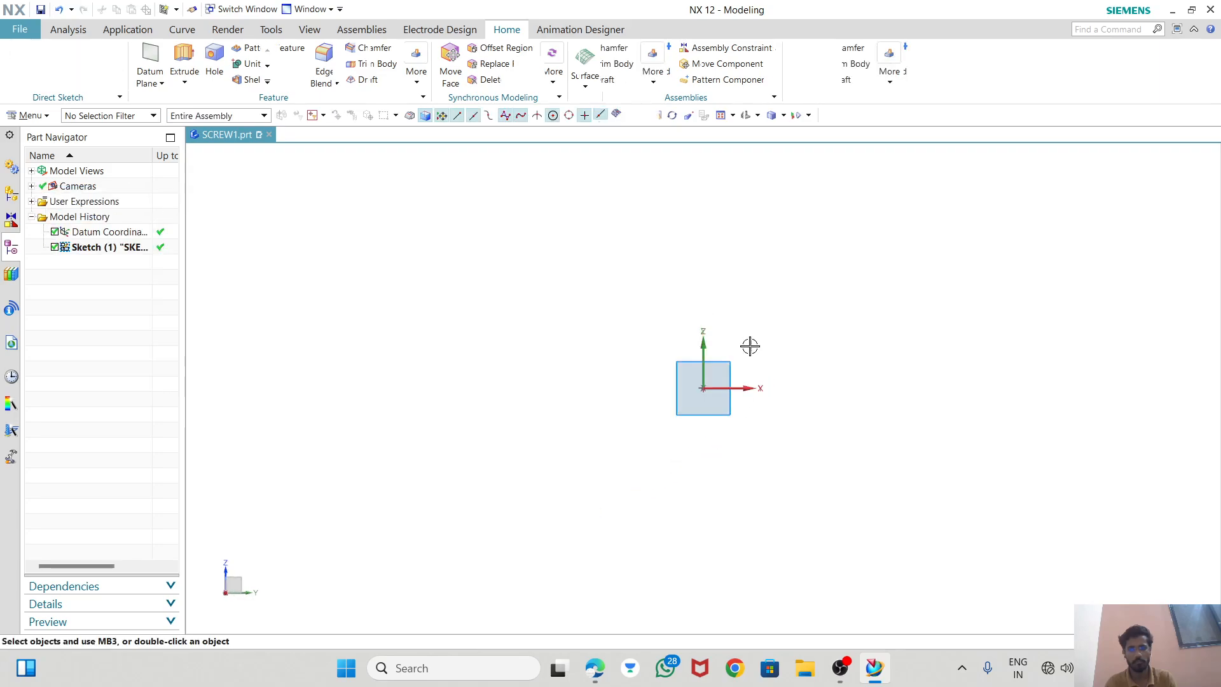
click(131, 54)
Switch to the PDF in the browser, erase the pen circle around the screw's label, and return to NX
key(alt+Tab)
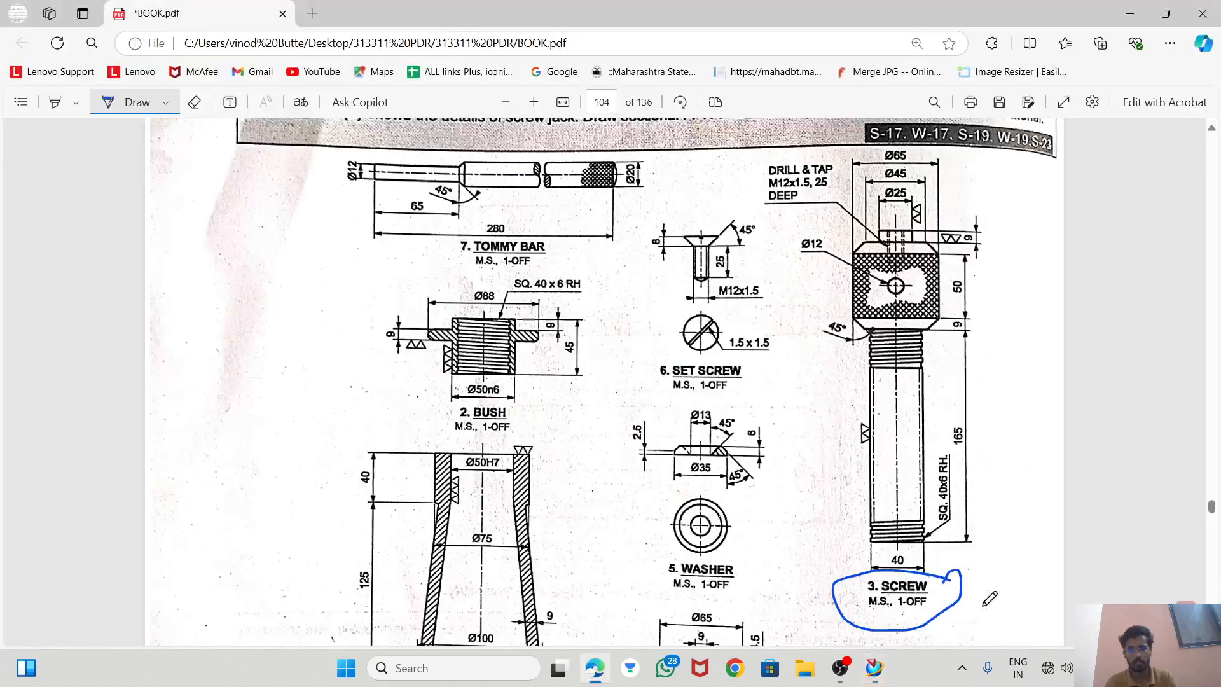
click(194, 102)
click(918, 573)
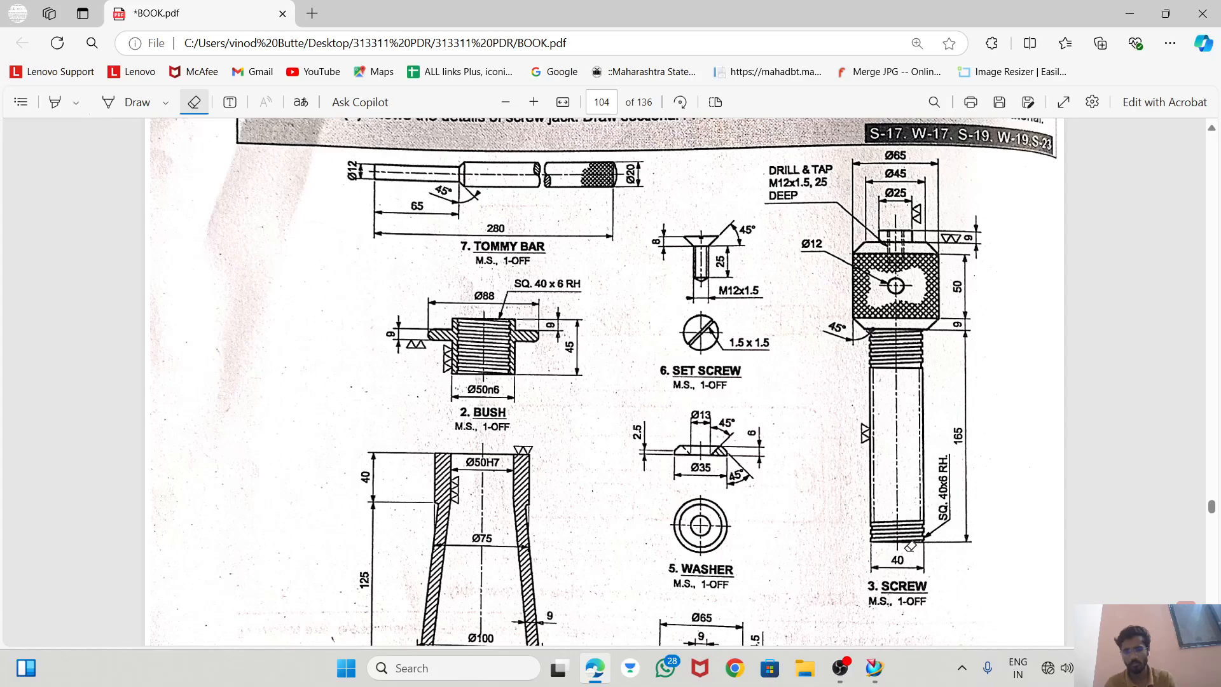
key(alt+Tab)
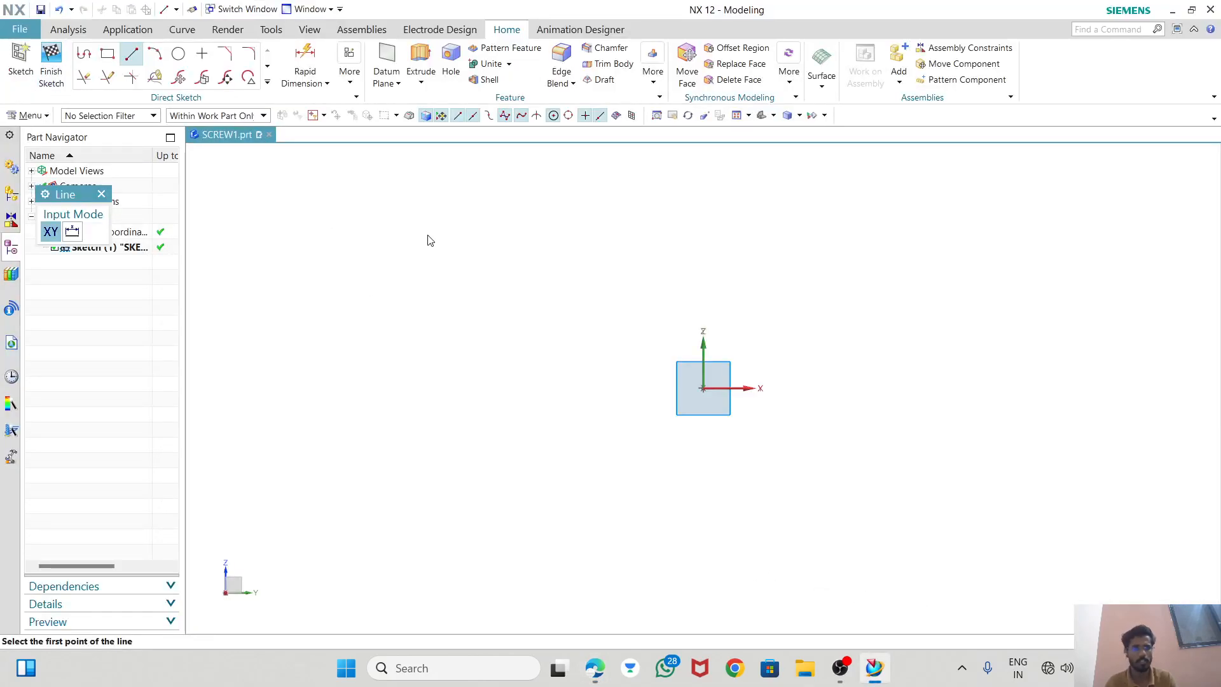
Draw a 20 mm horizontal line from the sketch origin along the positive X axis
click(704, 388)
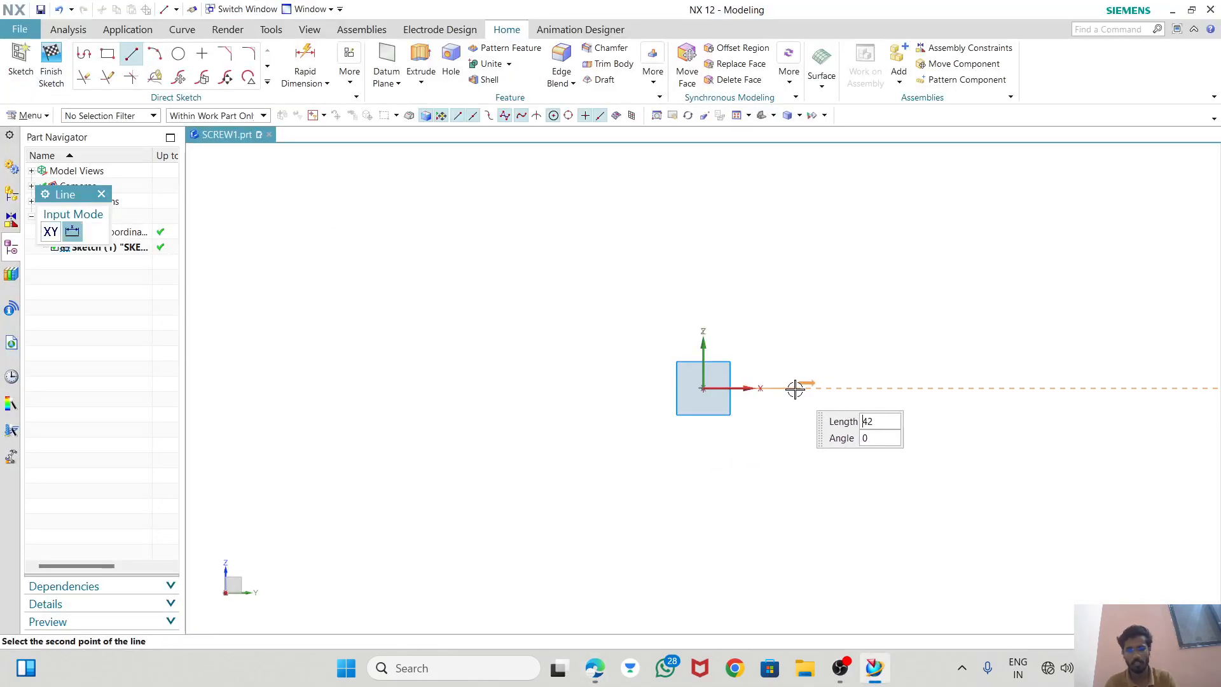
text(20)
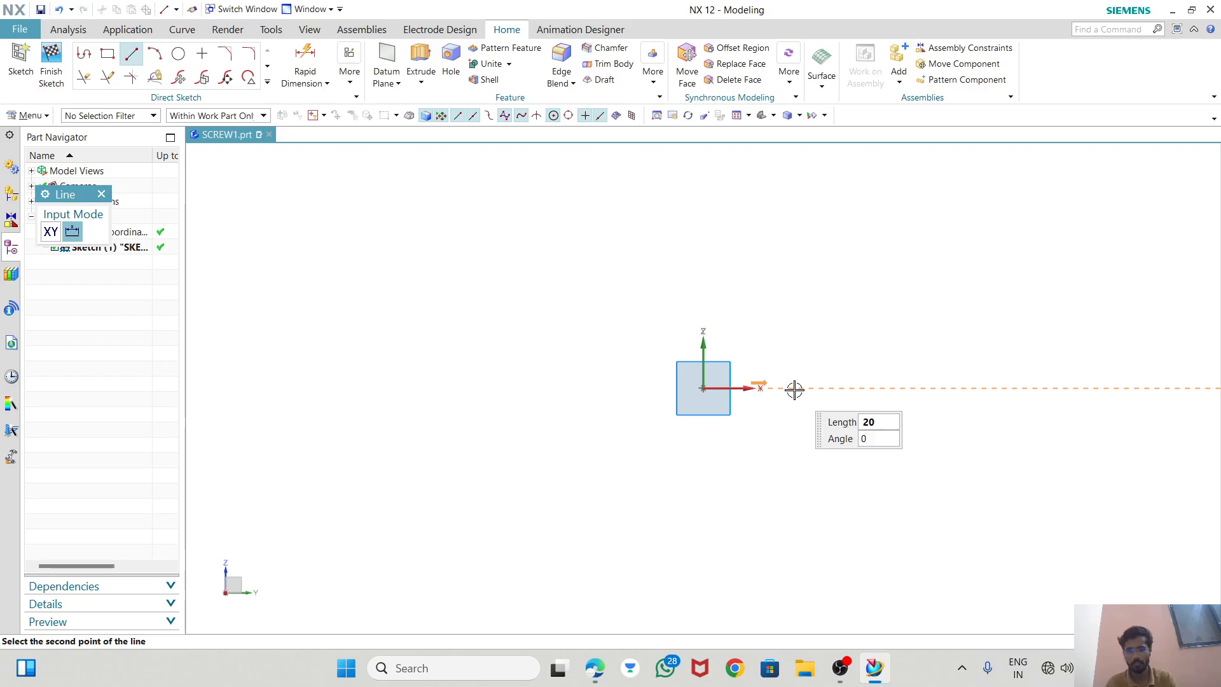
click(820, 383)
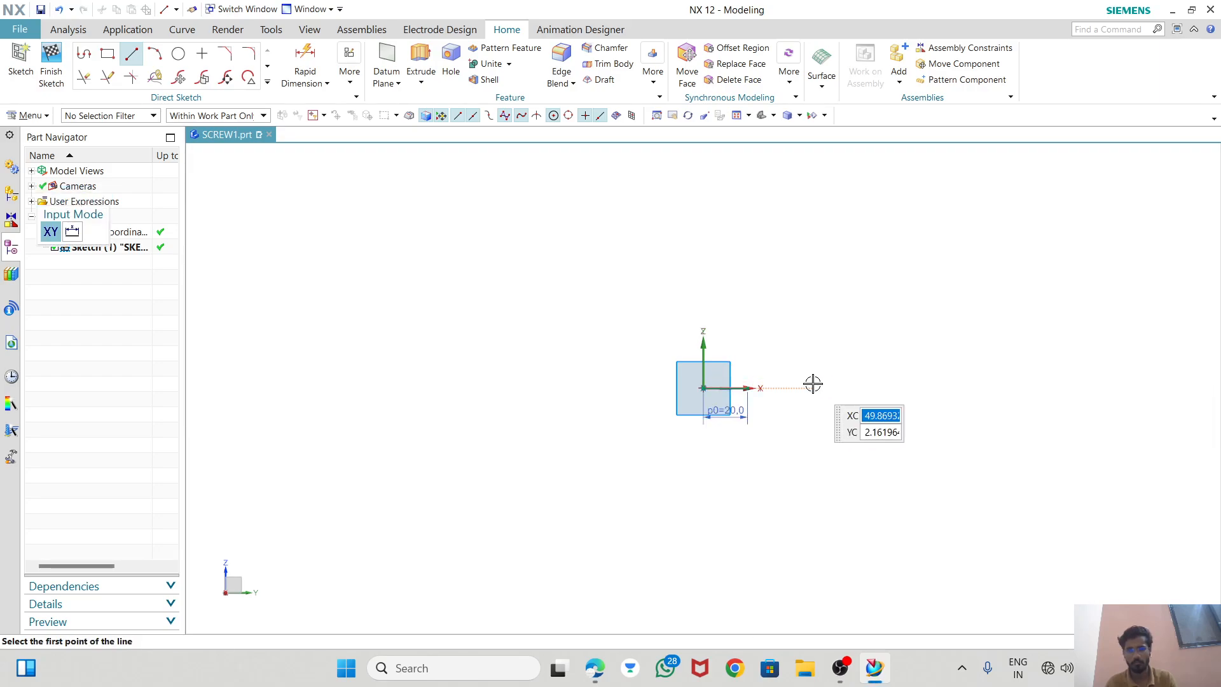
Check the shank length in the browser PDF, return to NX and draw a 165 mm vertical line up from the 20 mm line's free end
scroll(725, 392, up, 3)
click(837, 401)
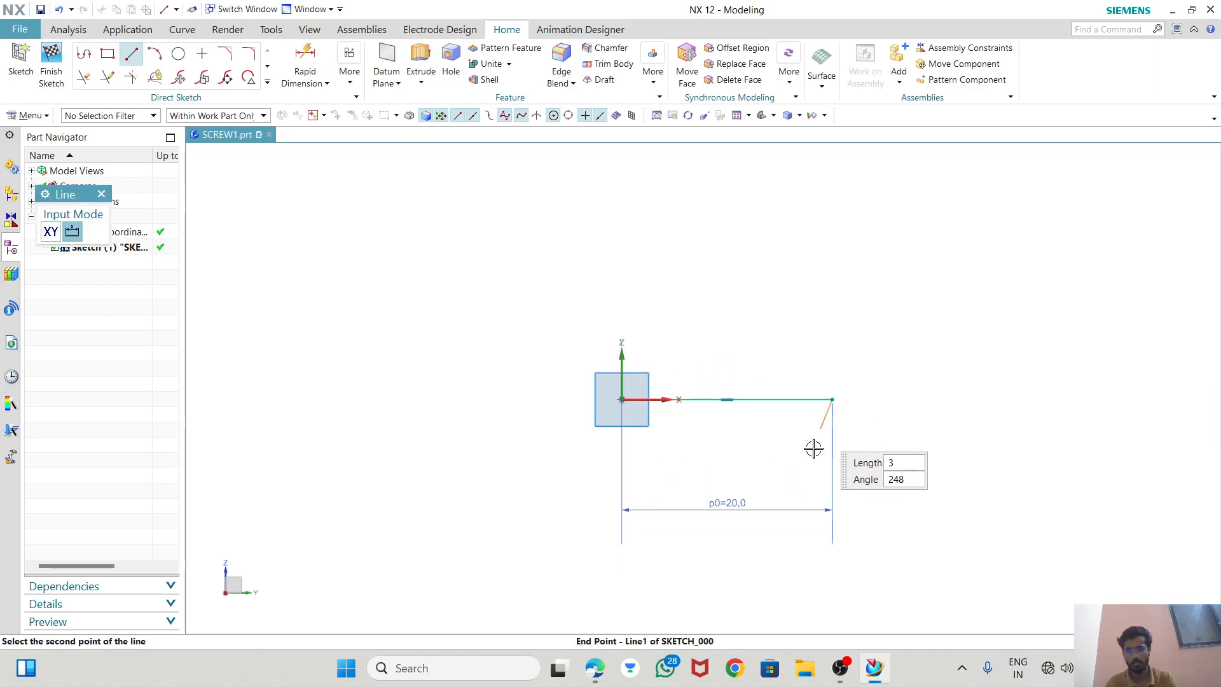
scroll(812, 445, down, 4)
key(alt+Tab)
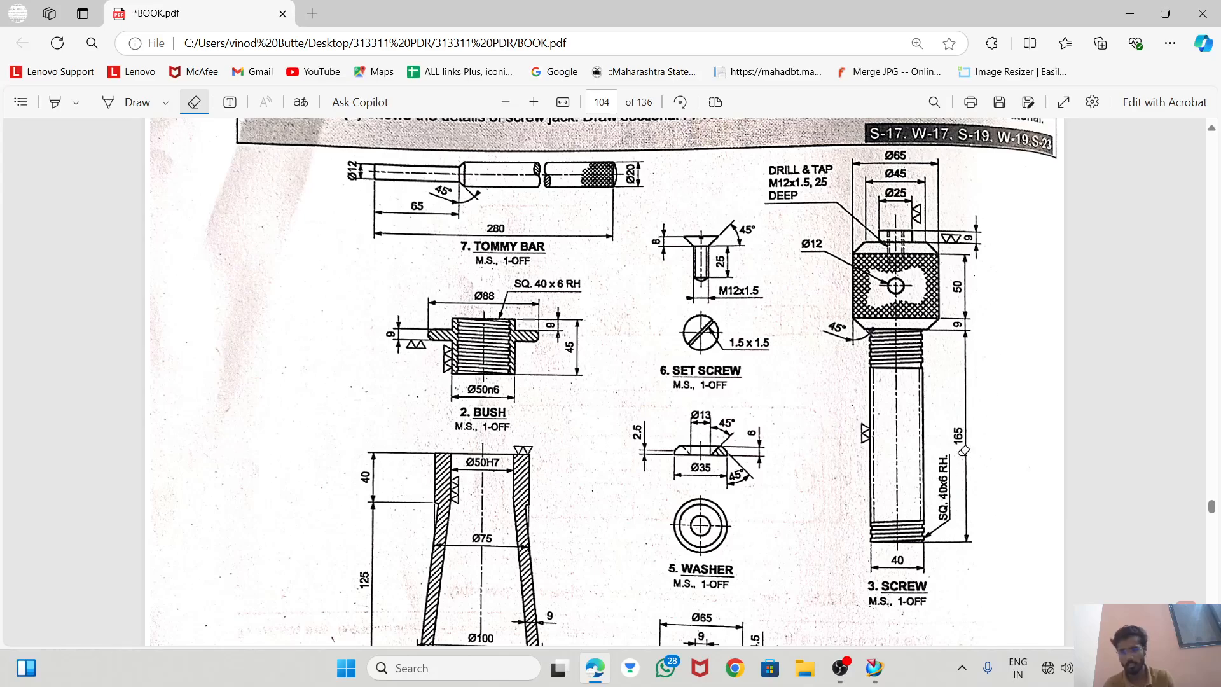
key(alt+Tab)
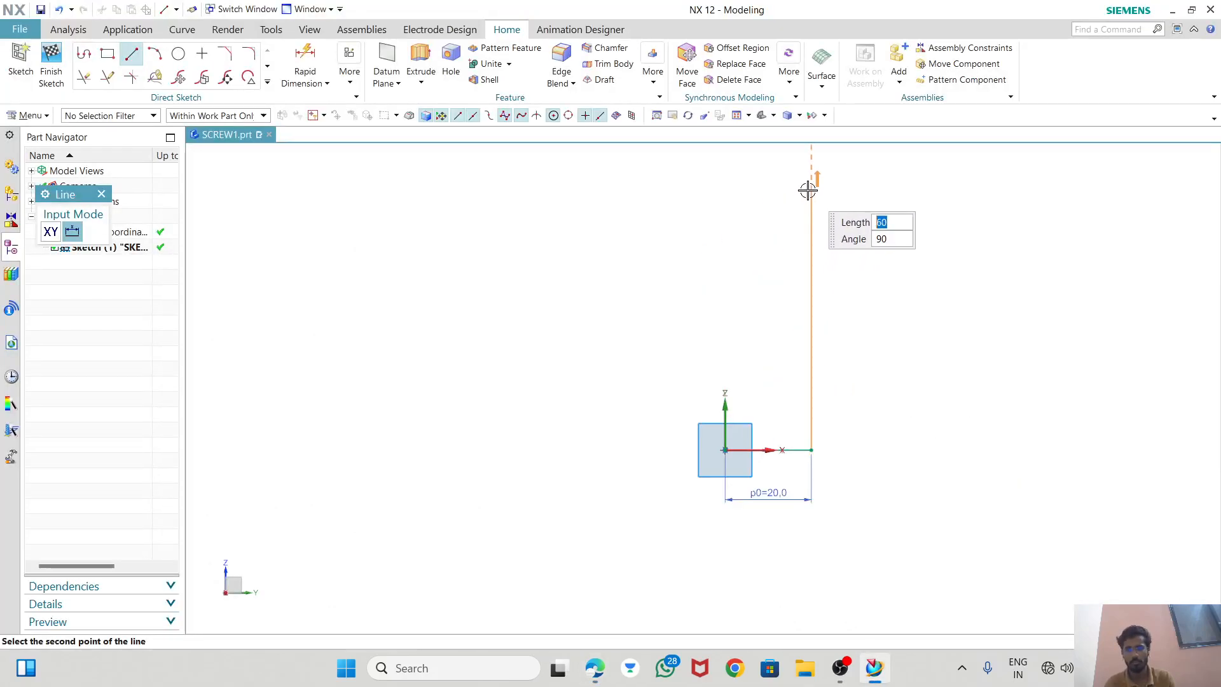
text(165)
key(Tab)
key(Return)
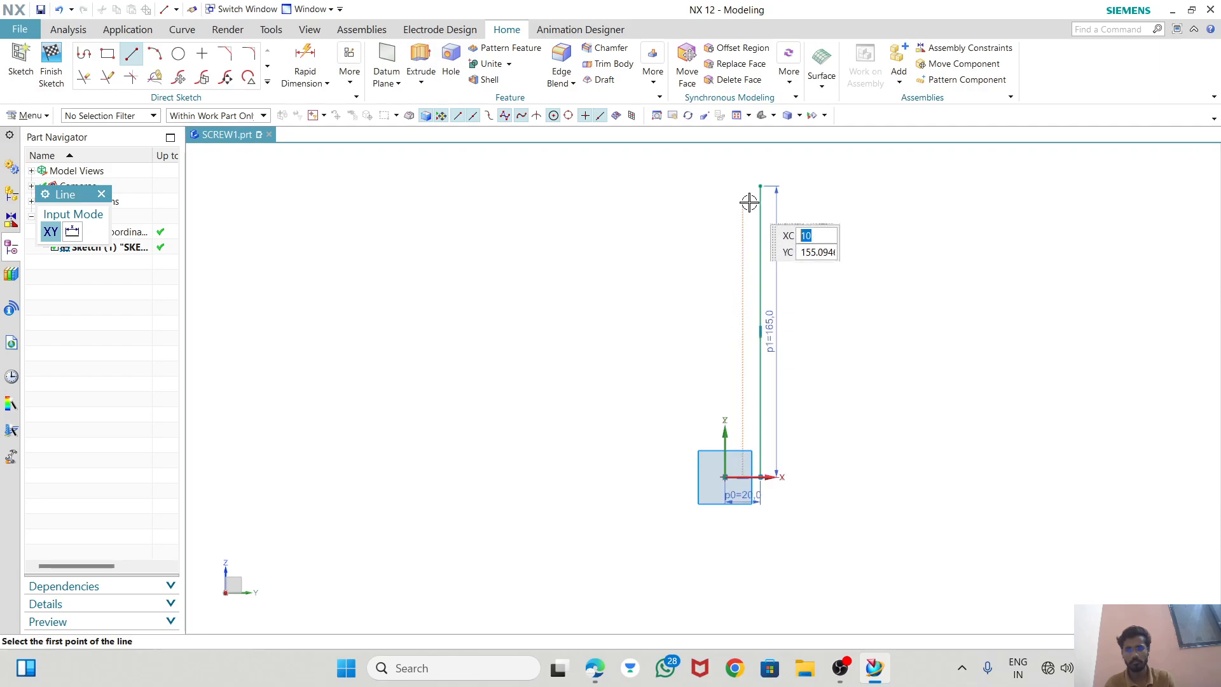
Check the head diameters in the browser PDF, return to NX and draw a 12.5 mm horizontal line outward from the 165 mm line's upper end
scroll(768, 167, up, 5)
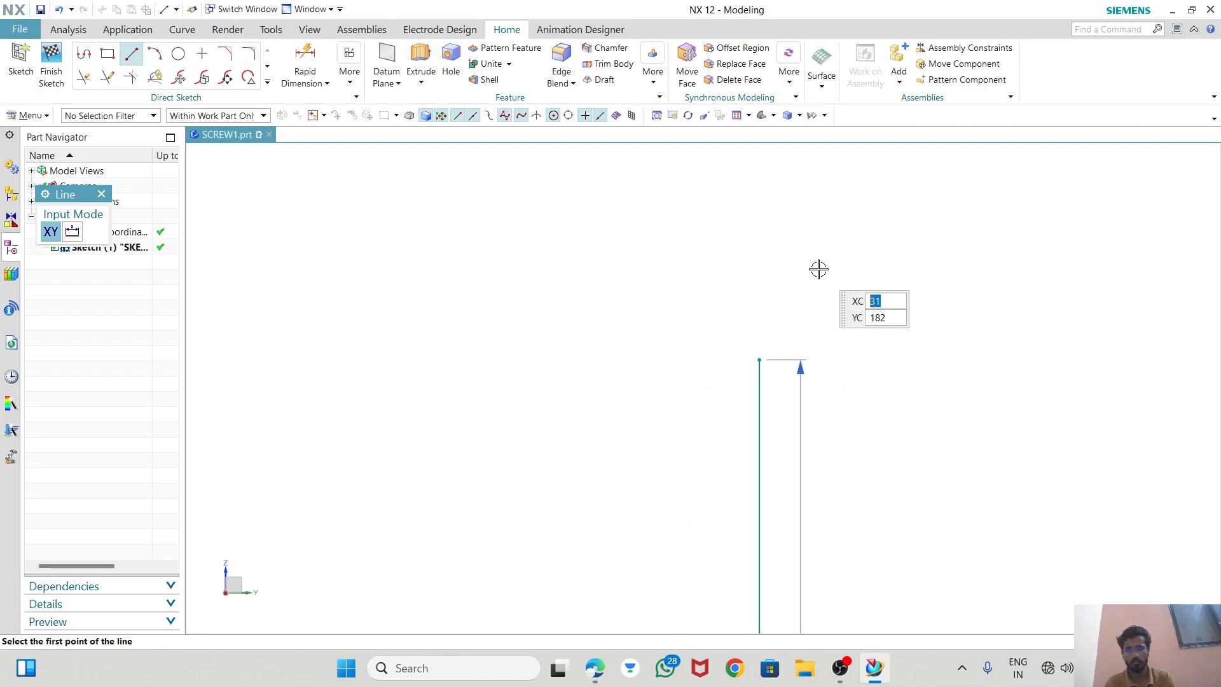
key(alt+Tab)
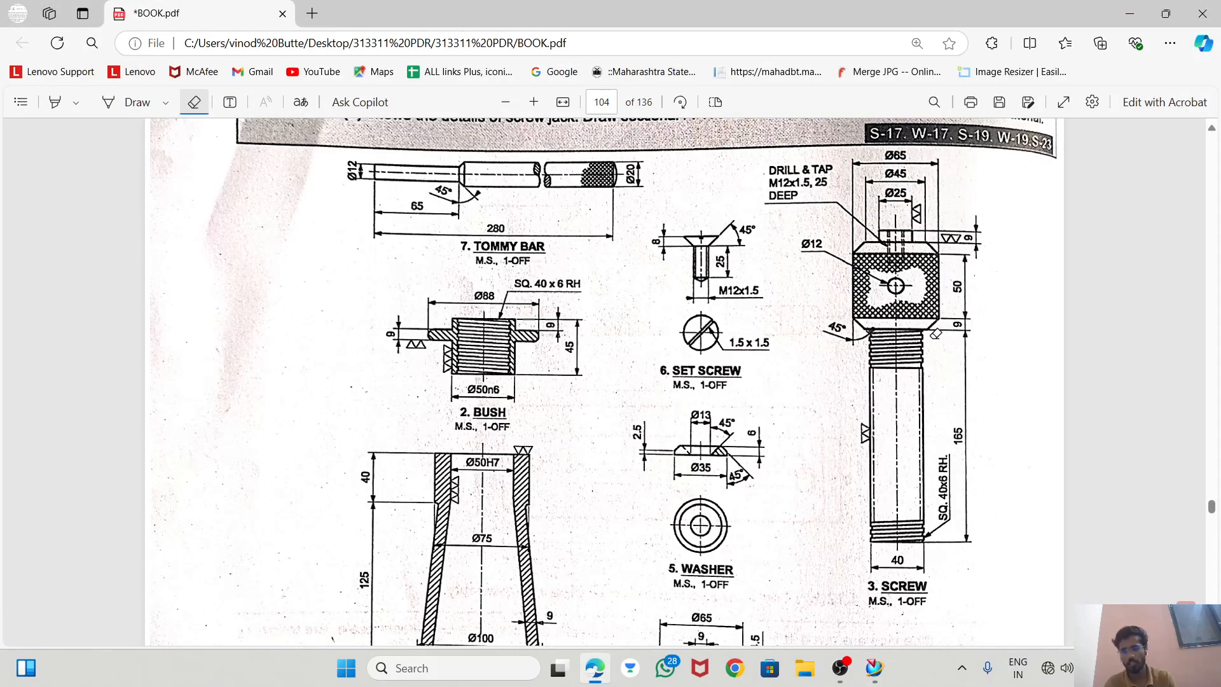
scroll(932, 332, up, 2)
scroll(933, 340, down, 2)
key(alt+Tab)
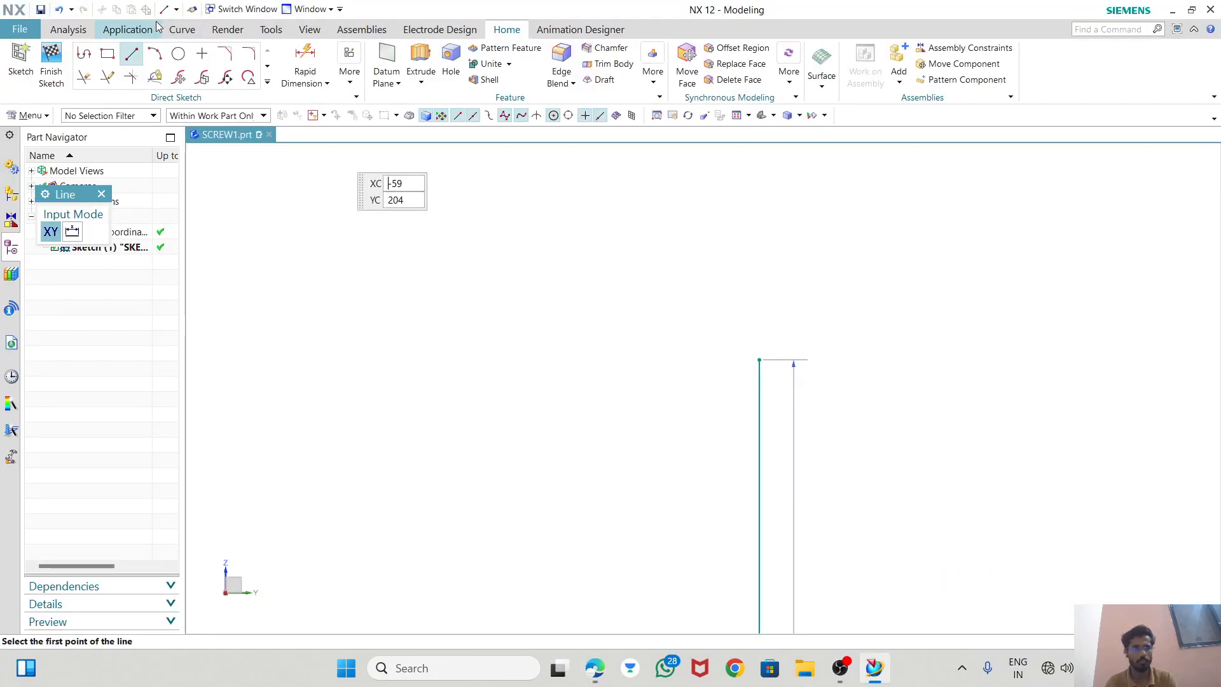
click(132, 53)
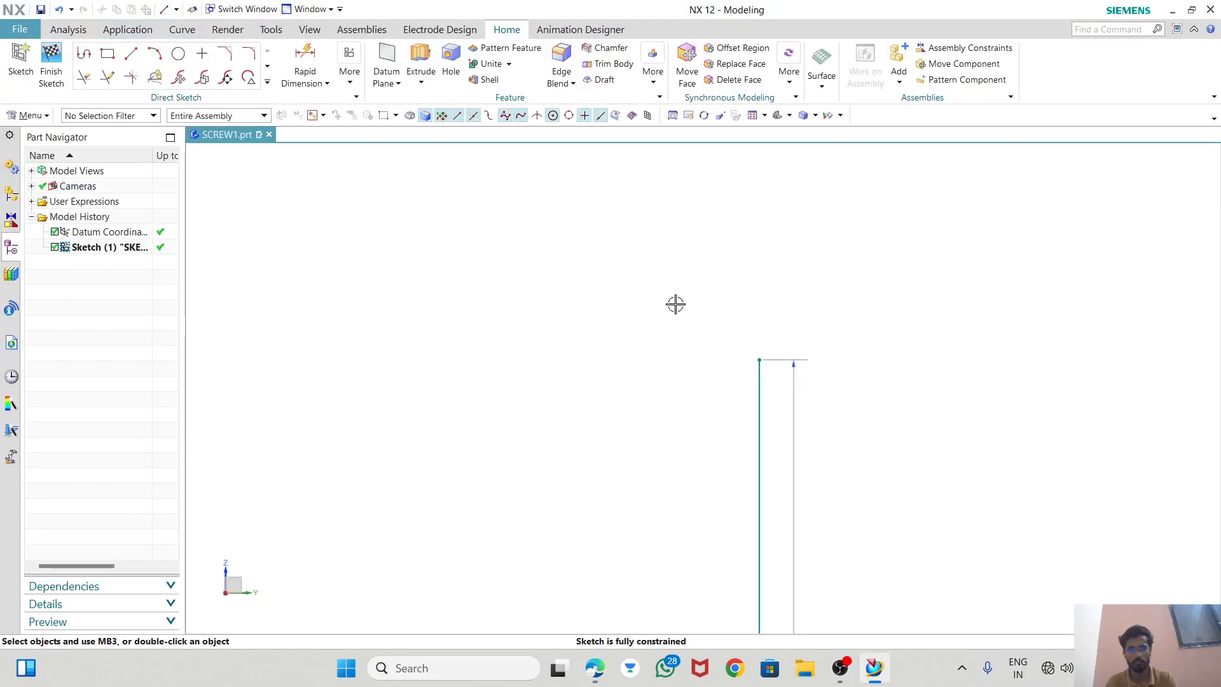
click(759, 359)
key(l)
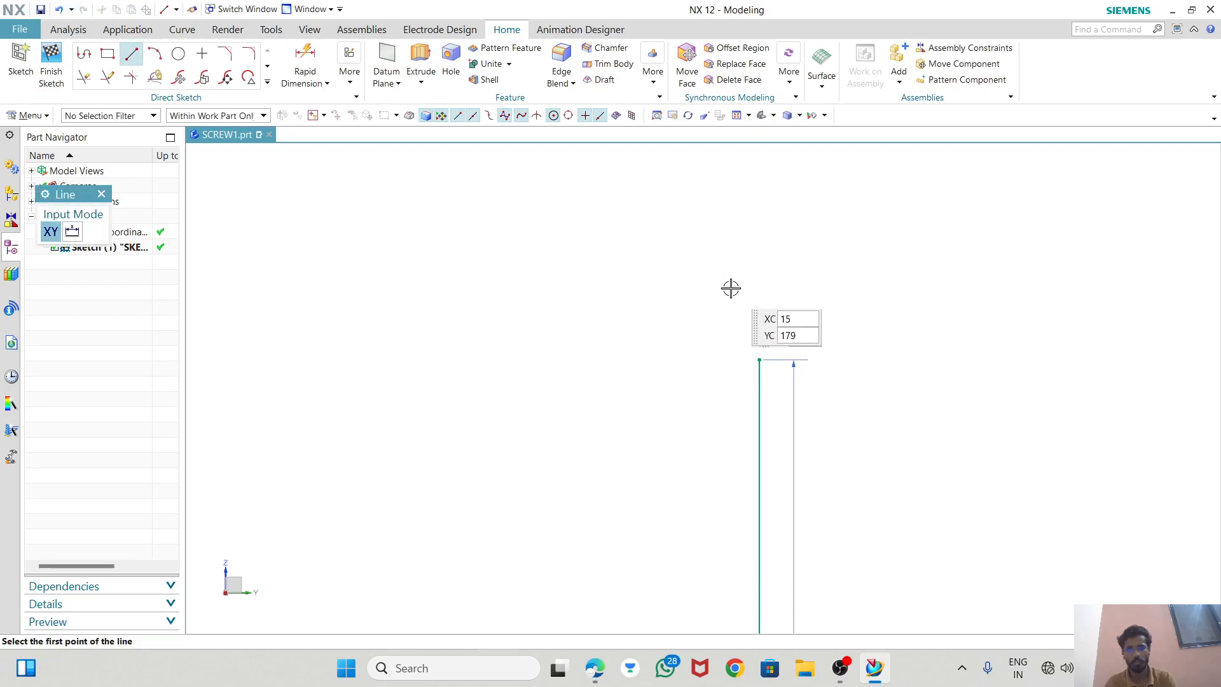
click(758, 355)
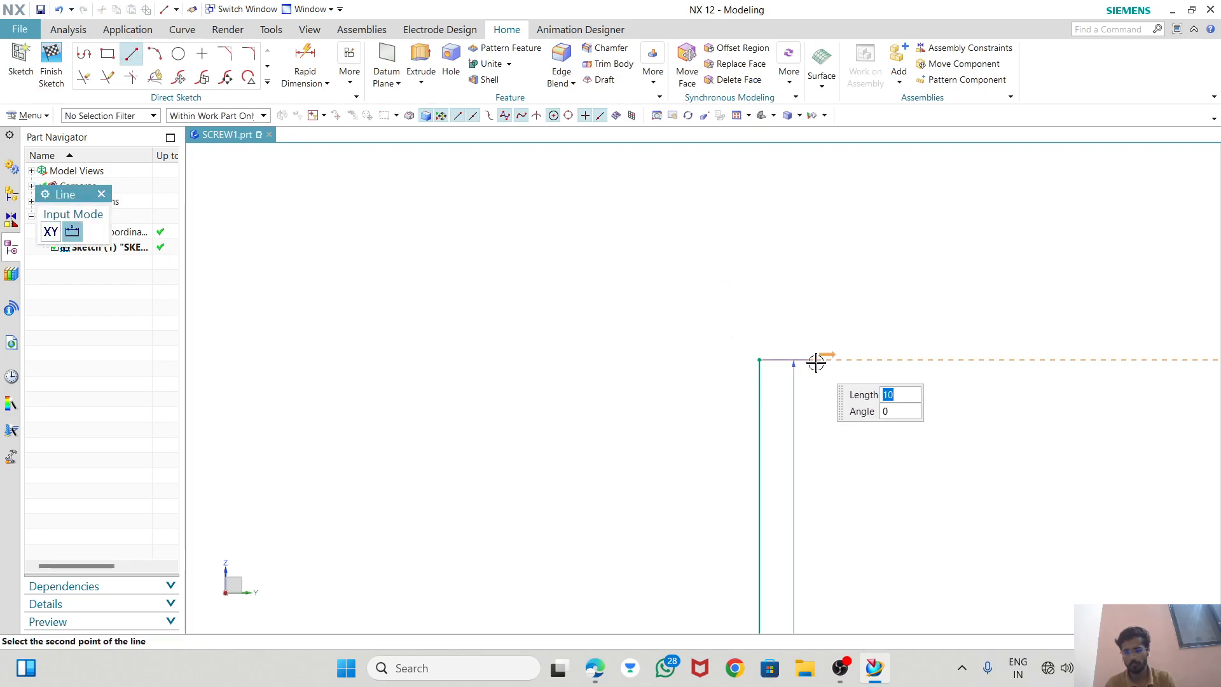
text(12)
key(Tab)
text(.5)
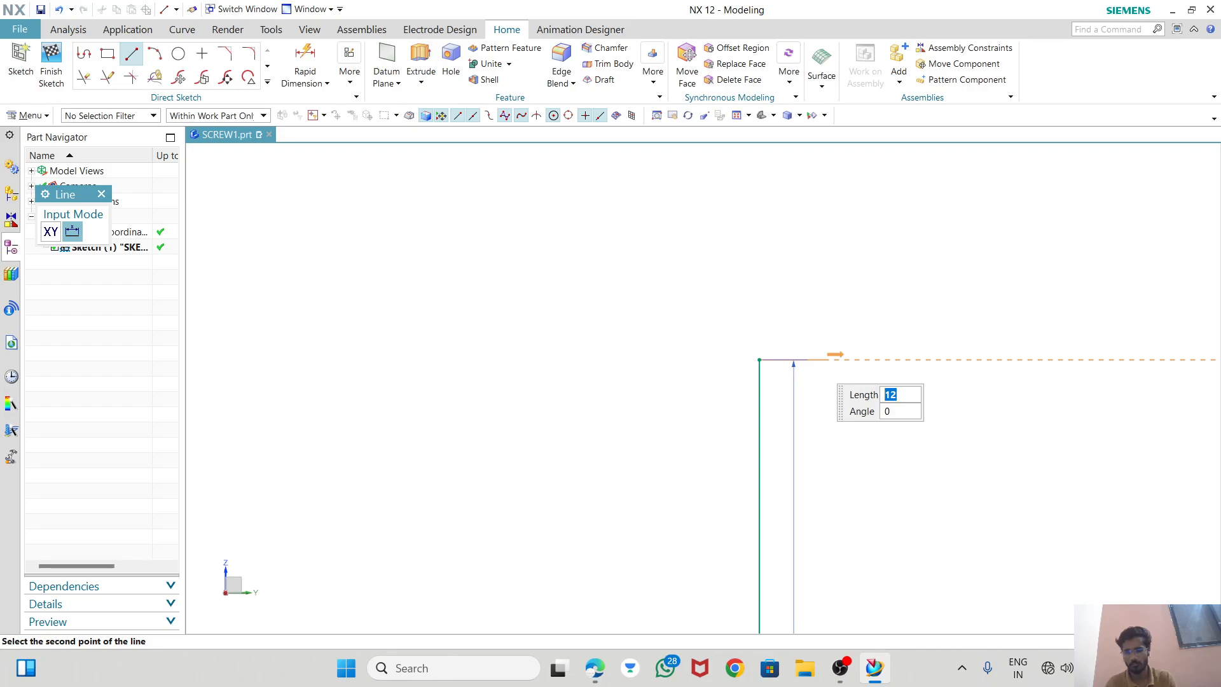
key(BackSpace)
text(12)
key(Return)
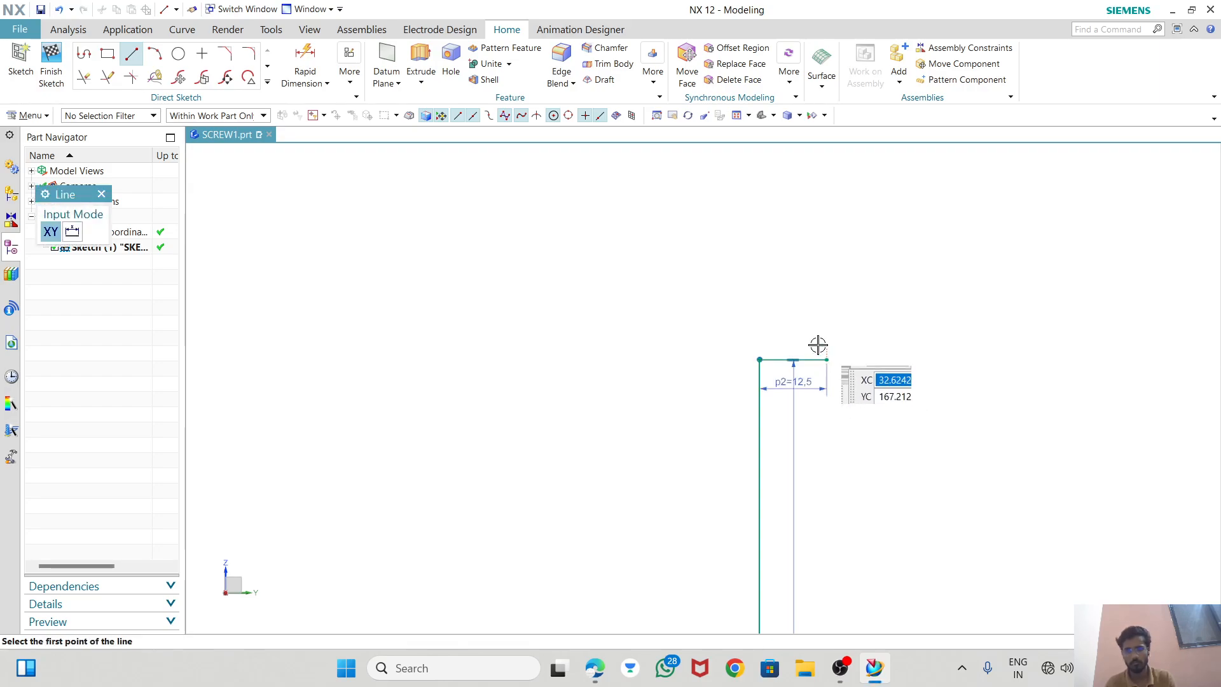
Check the head heights in the browser PDF, return to NX and draw a 50+18 mm vertical line up from the 12.5 mm line's outer end
key(alt+Tab)
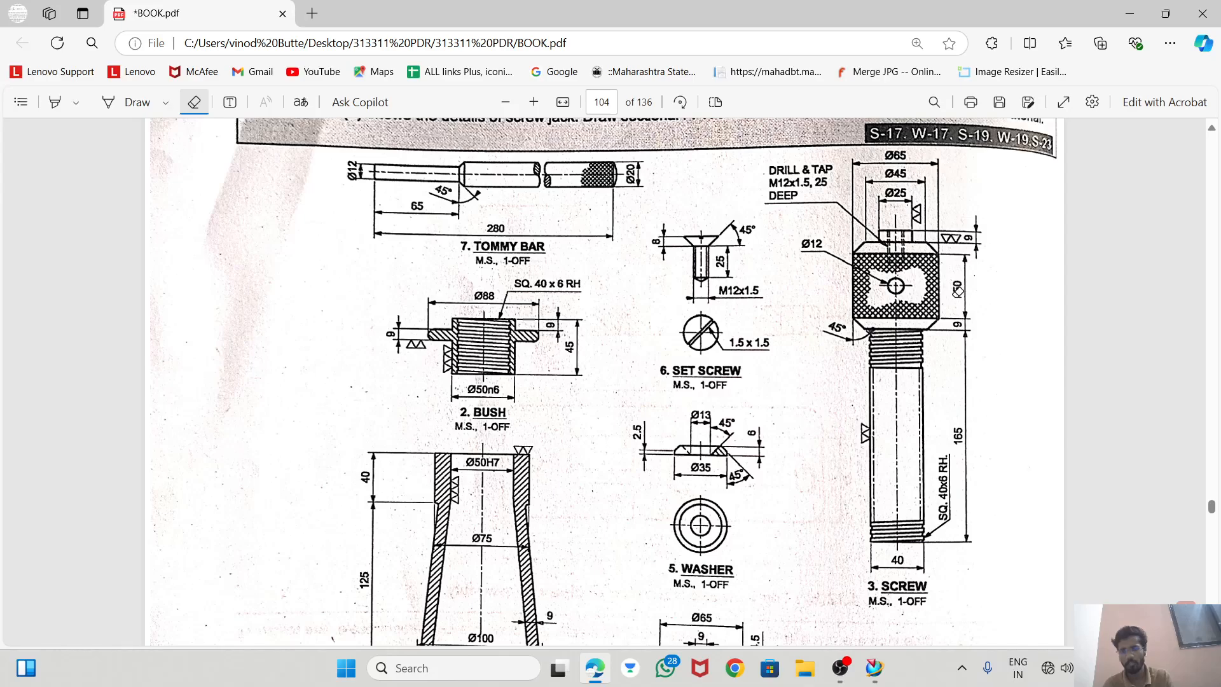
key(alt+Tab)
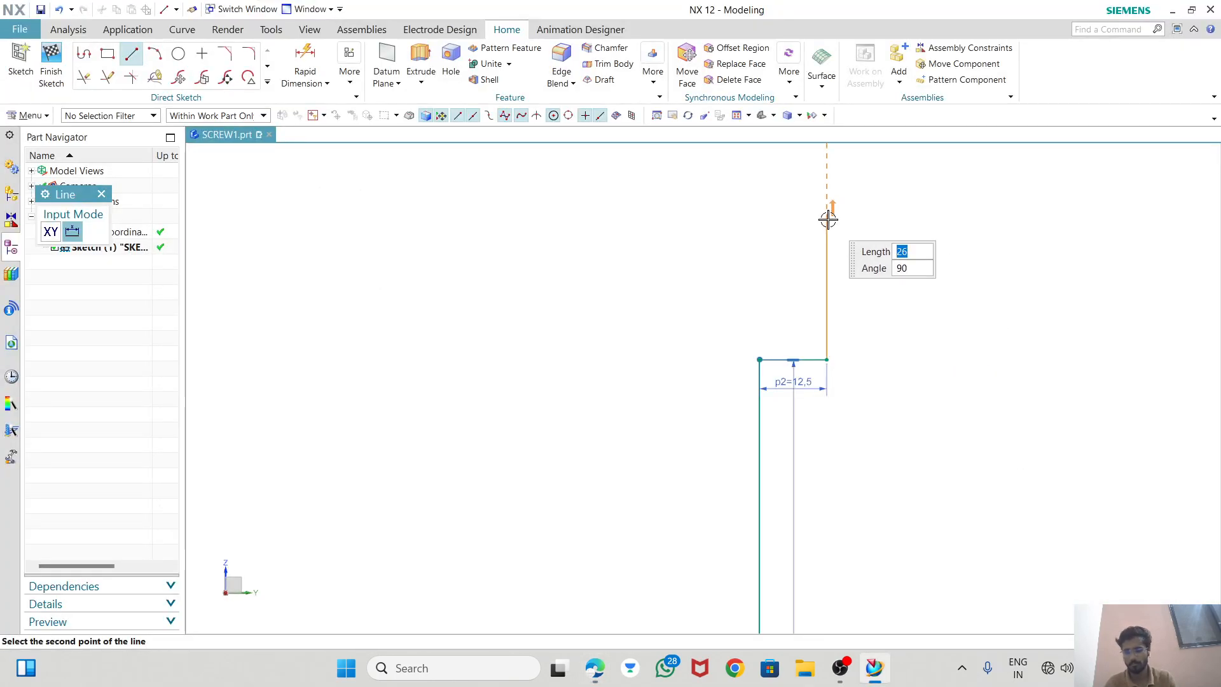
text(50+18)
key(Tab)
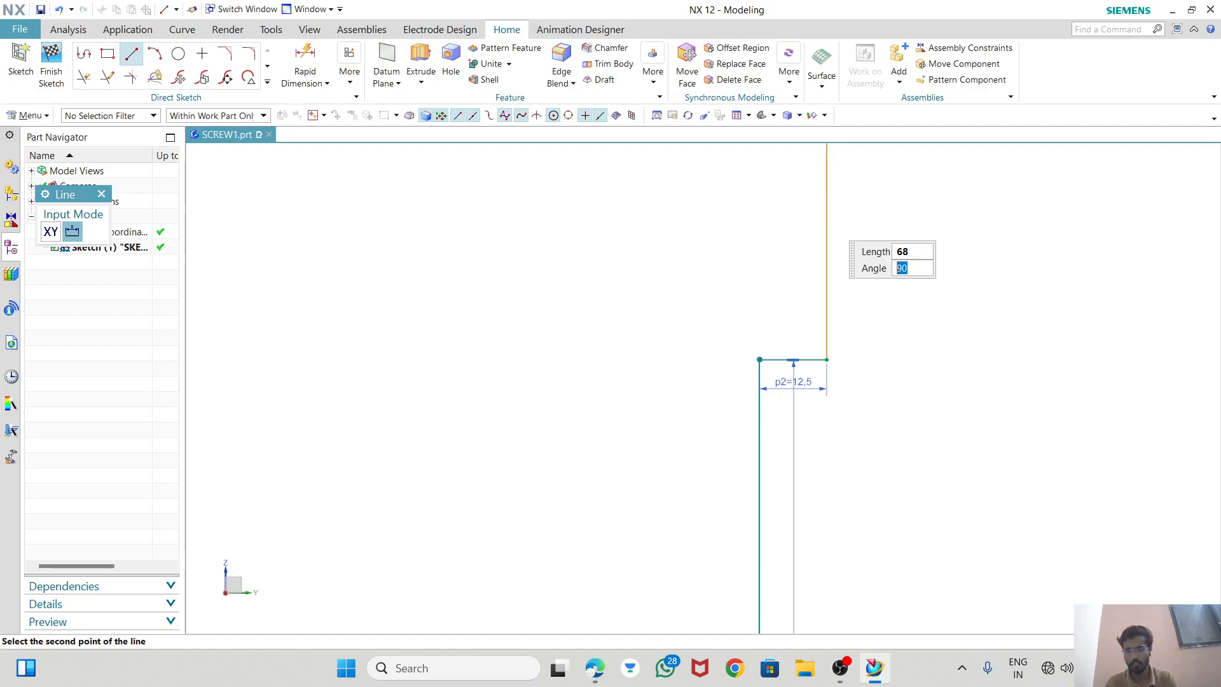
key(Return)
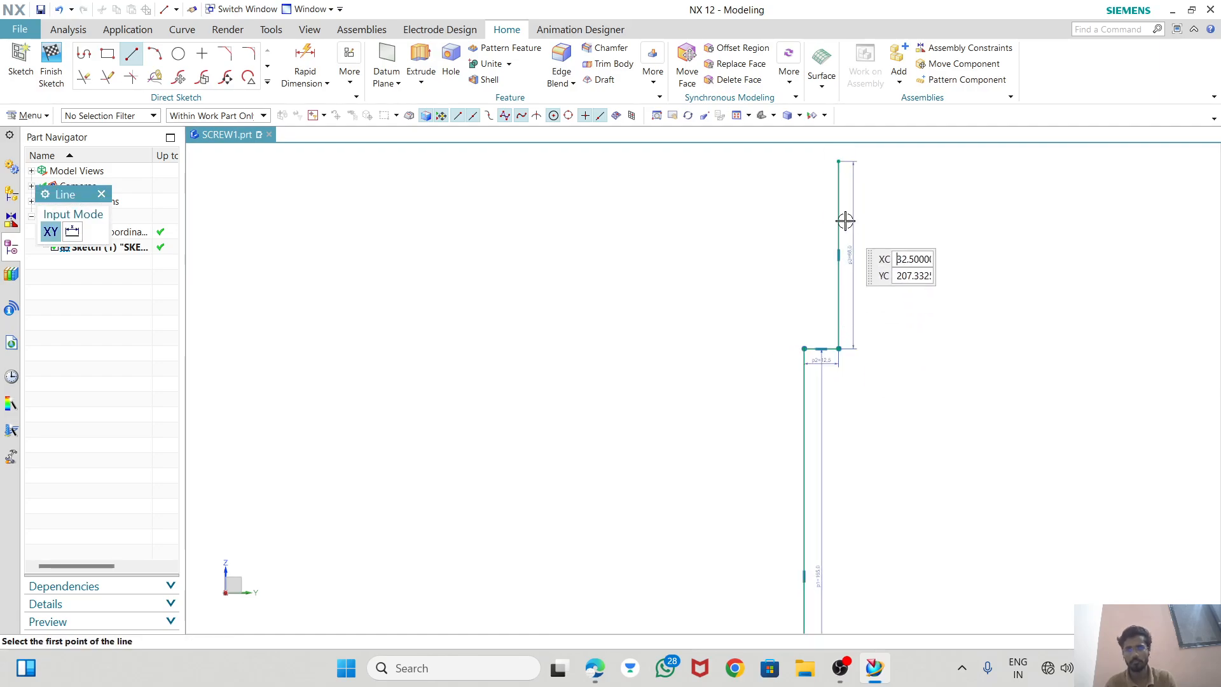
Consult the browser PDF, return to NX and draw a horizontal line about 27 mm long from the 68 mm line's upper end toward the Z axis
click(843, 173)
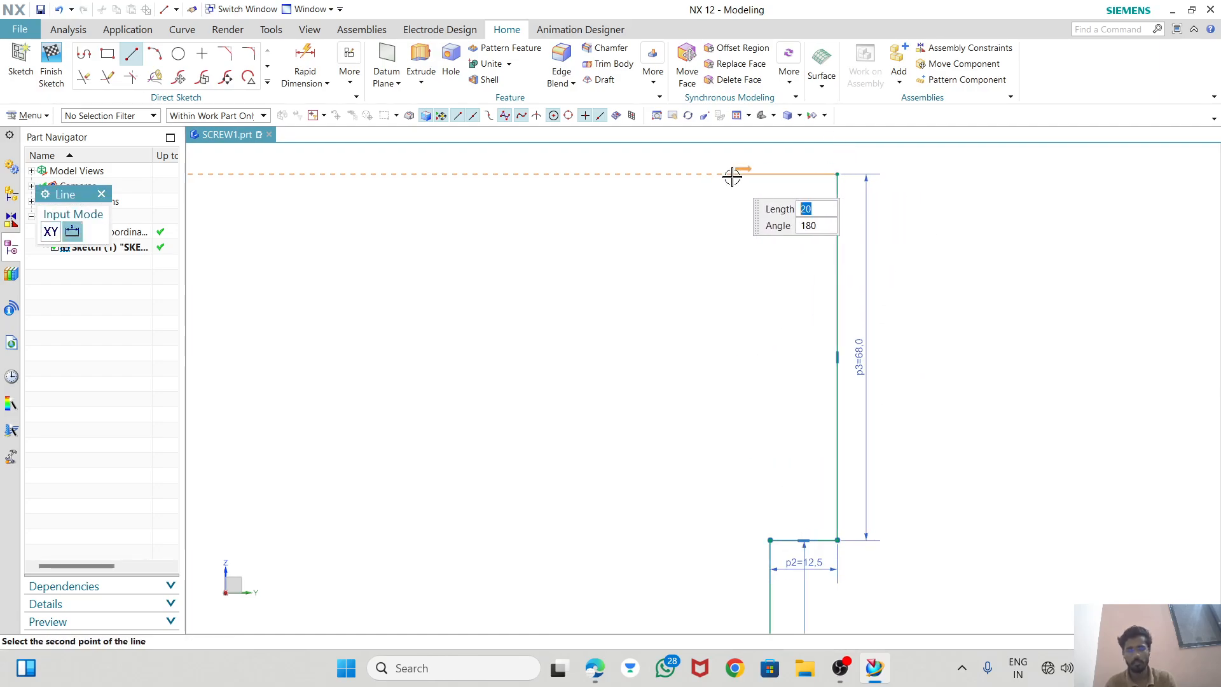
key(alt+Tab)
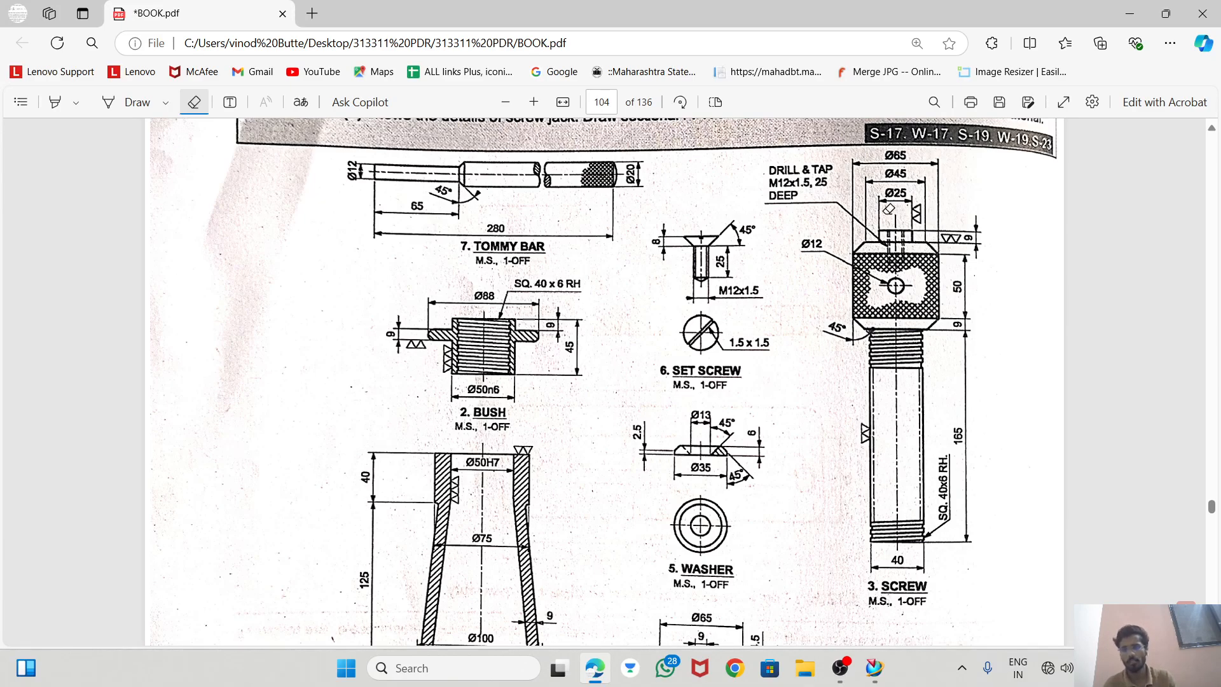
key(alt+Tab)
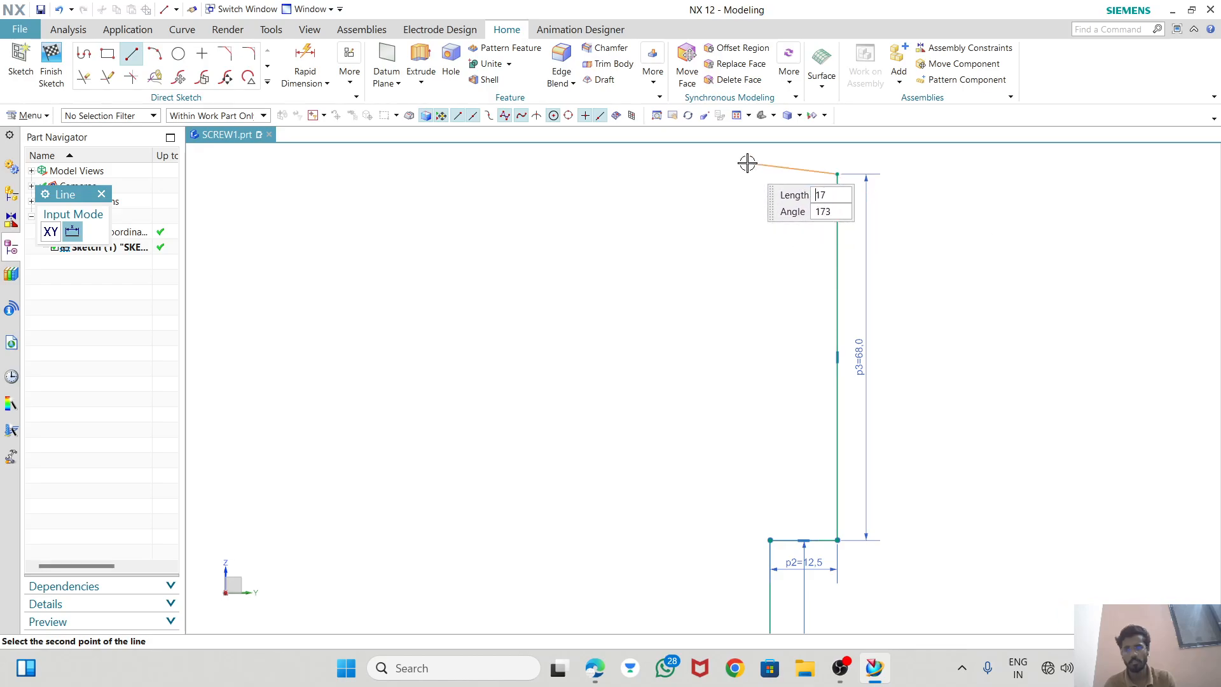
key(alt+Tab)
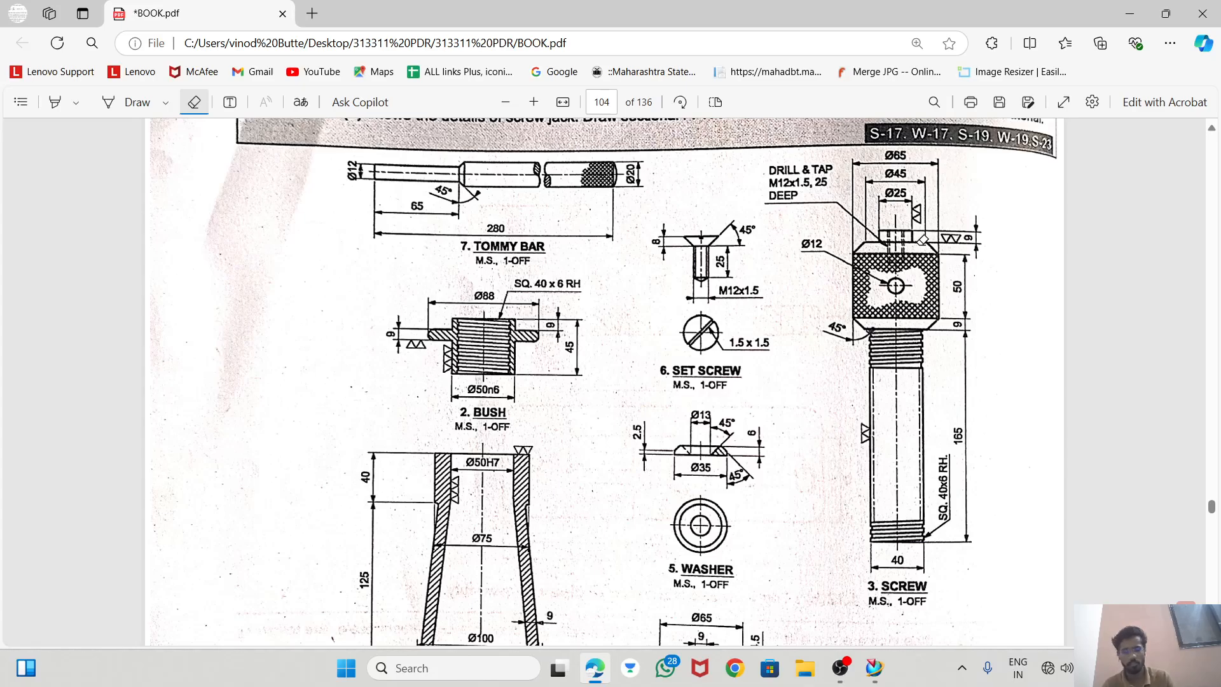
key(alt+Tab)
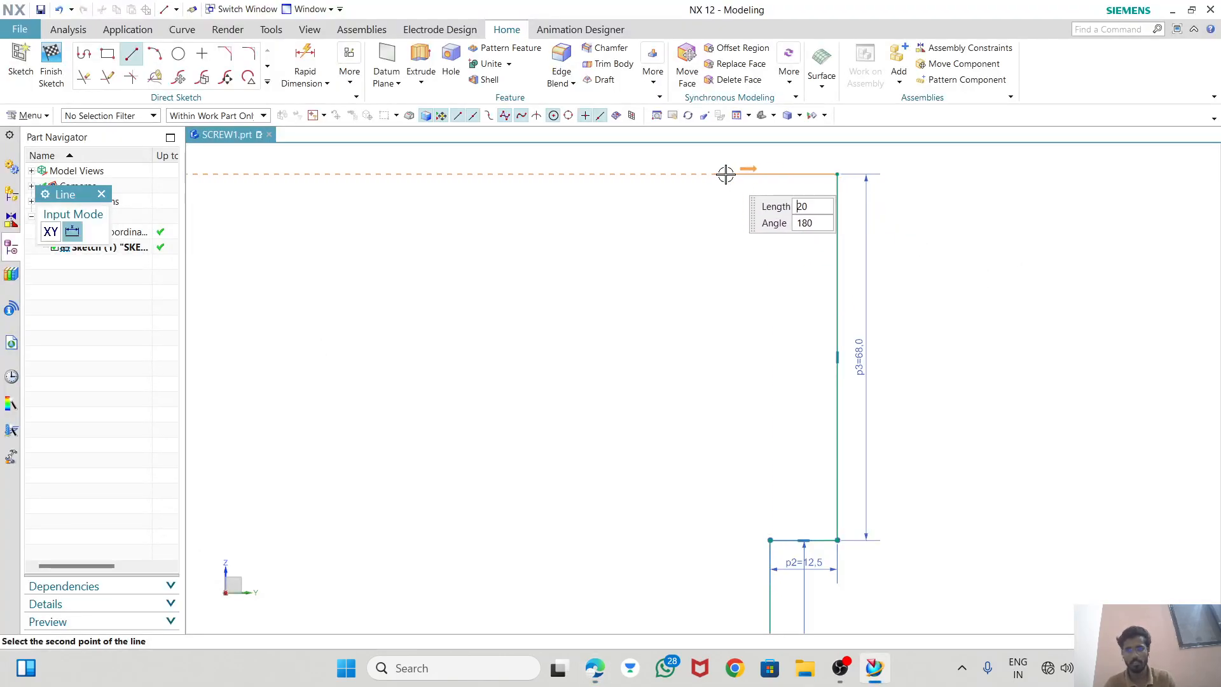
click(690, 177)
key(Escape)
scroll(832, 277, down, 8)
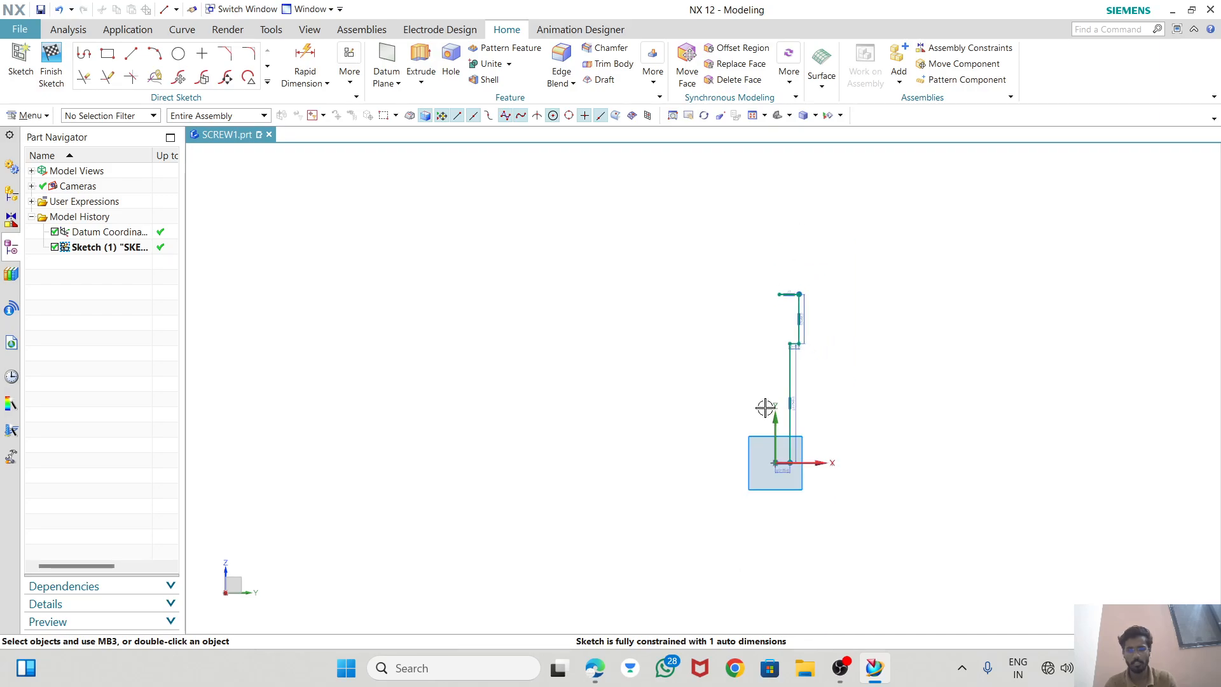
Dimension the upper horizontal line's free end from the Z axis with Rapid Dimension and set the distance to 12.5 mm
click(305, 60)
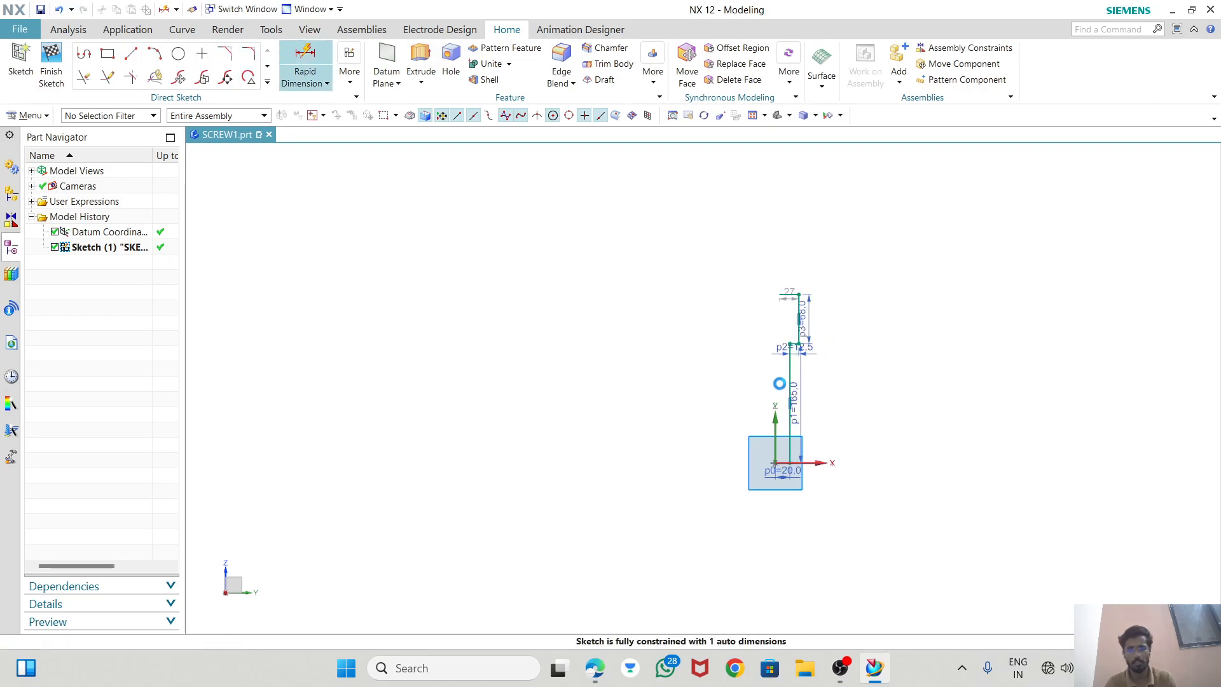
click(788, 410)
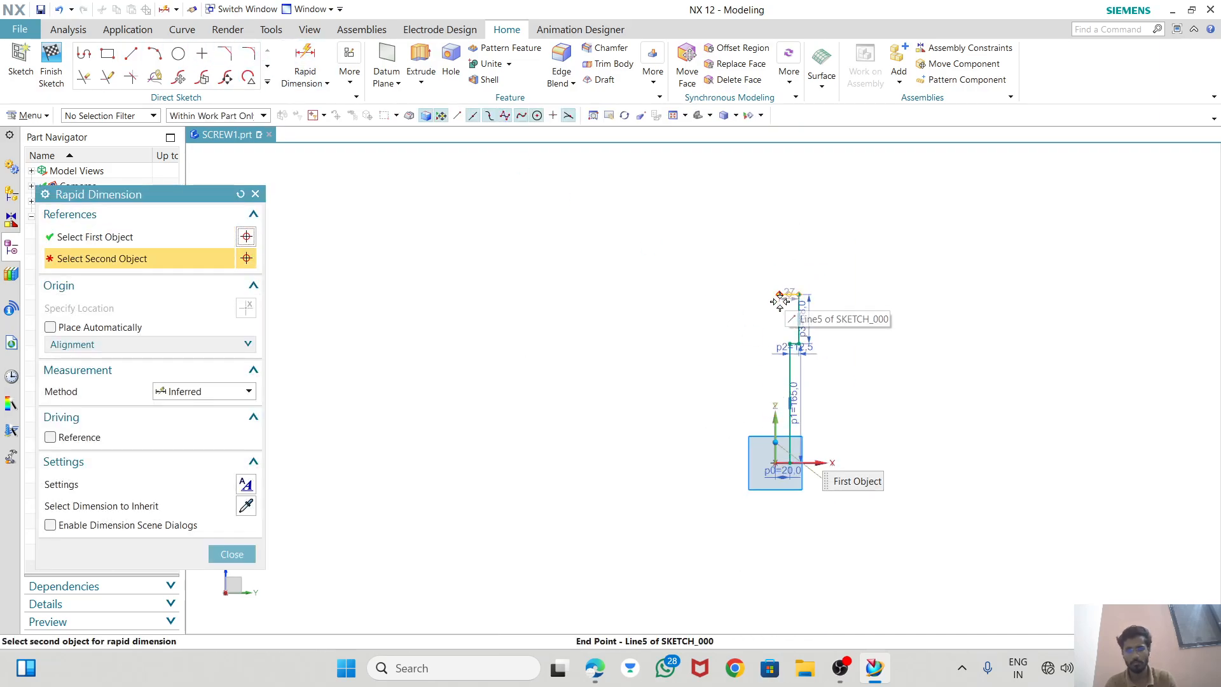
scroll(780, 301, up, 5)
click(780, 276)
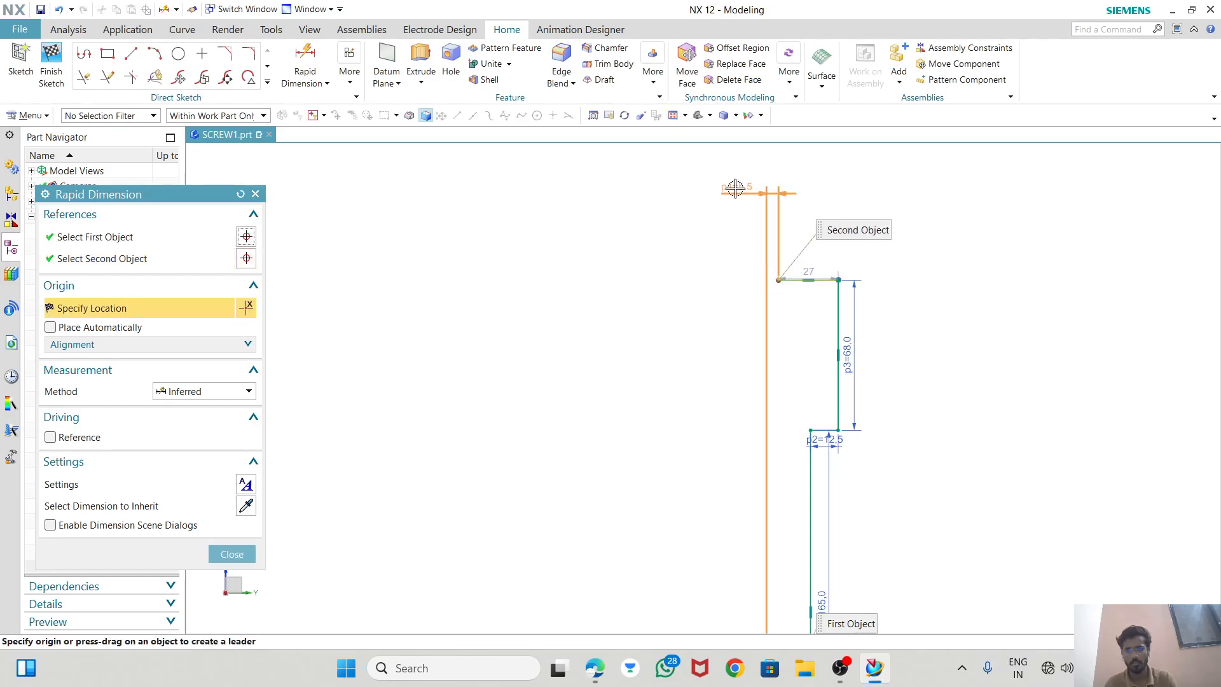
click(729, 197)
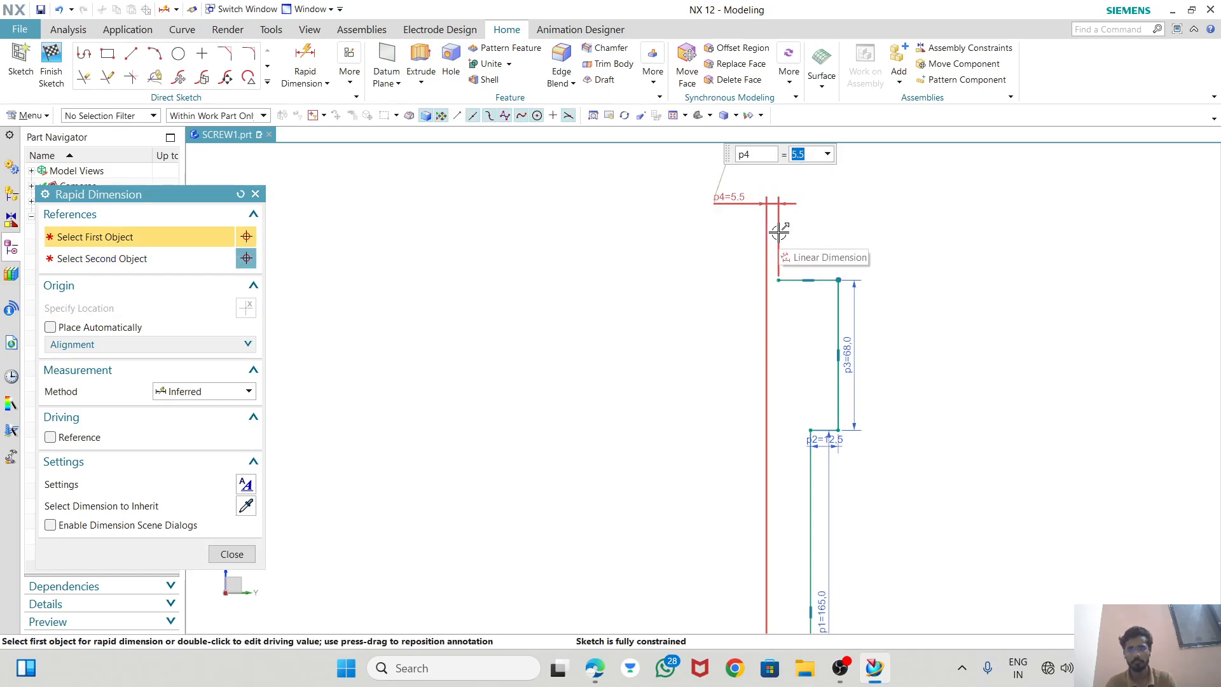
scroll(777, 256, down, 1)
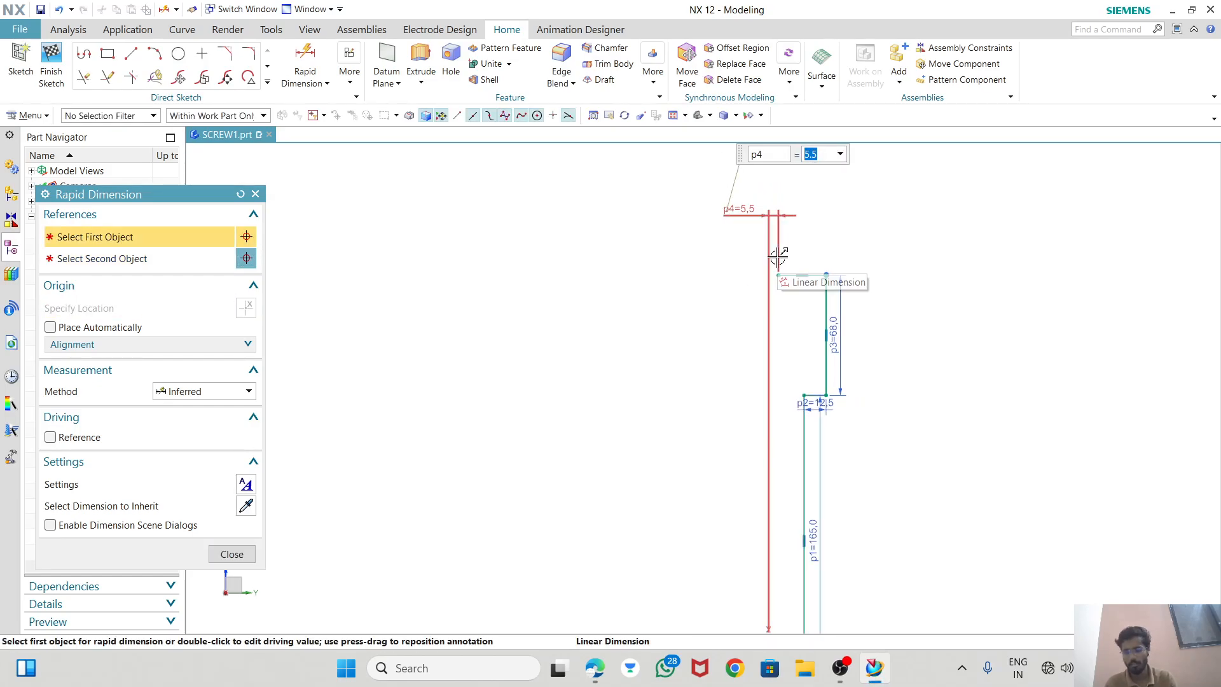
text(12)
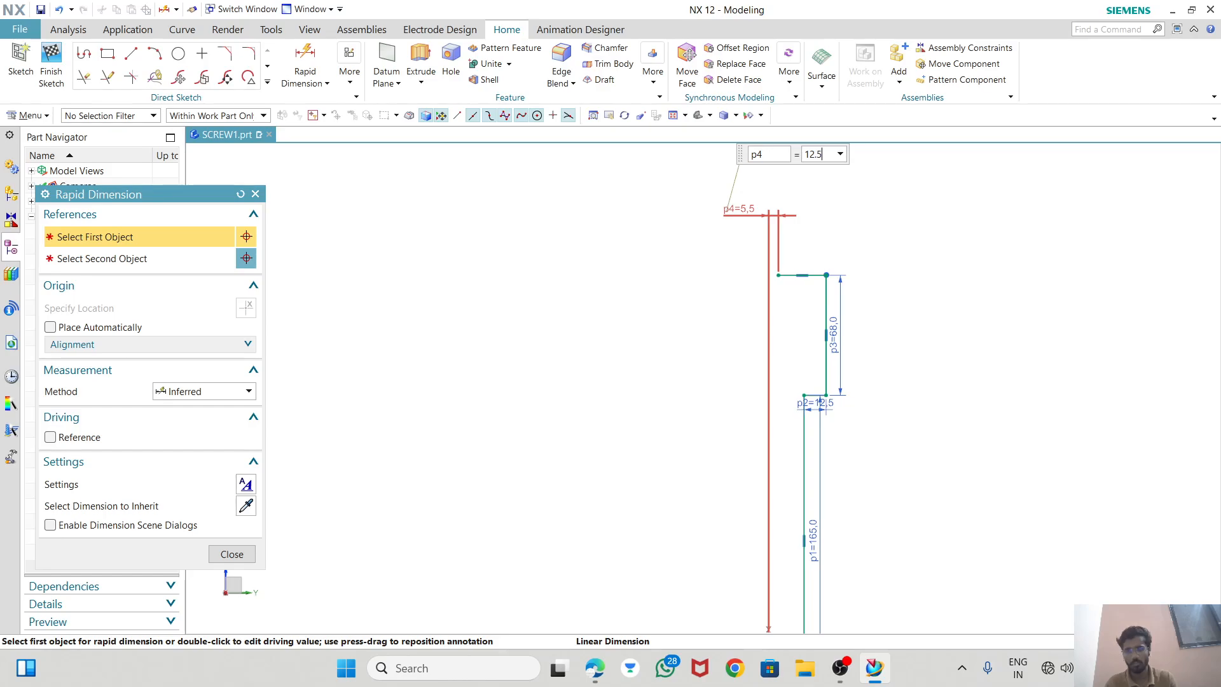
text(.5)
key(Return)
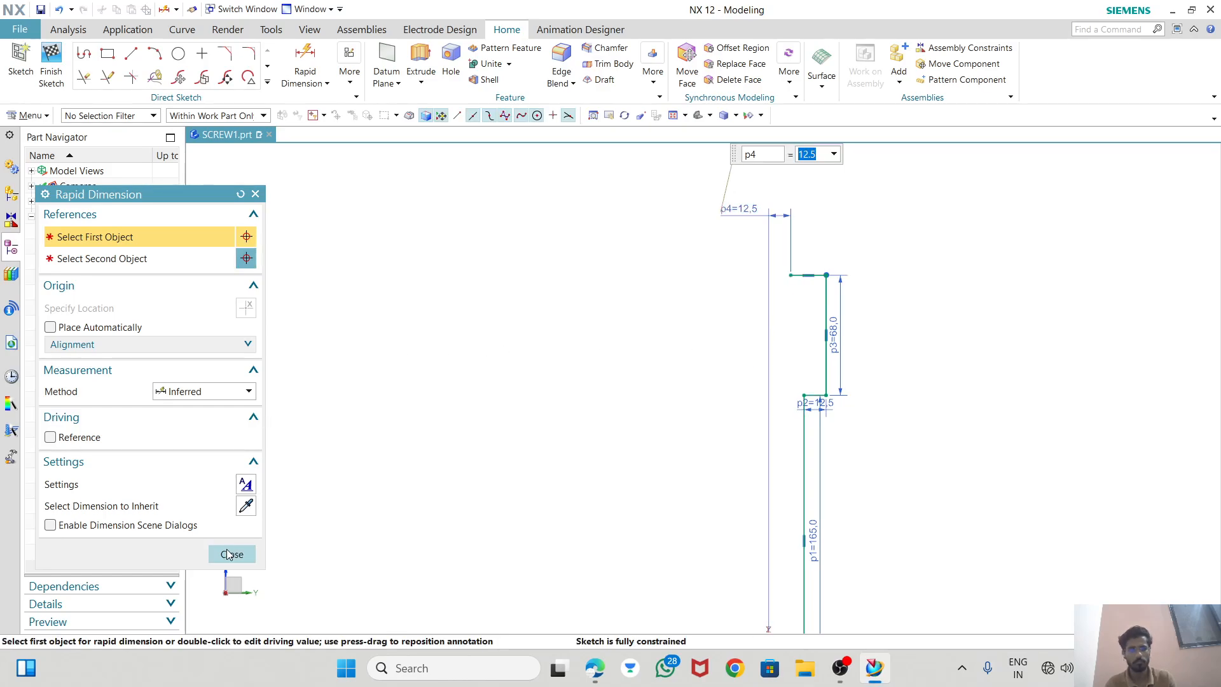
click(231, 555)
Check the boss height in the browser PDF, return to NX and draw a 9 mm vertical line up from the upper horizontal line's inner end
click(126, 57)
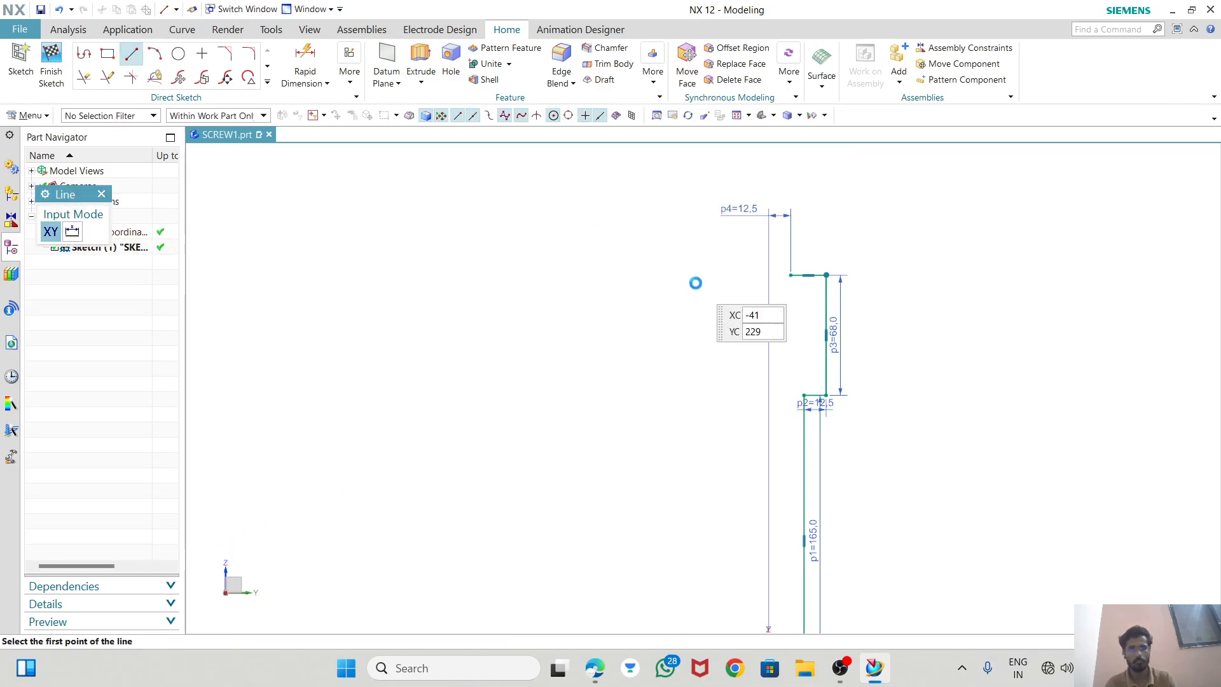
click(791, 275)
key(alt+Tab)
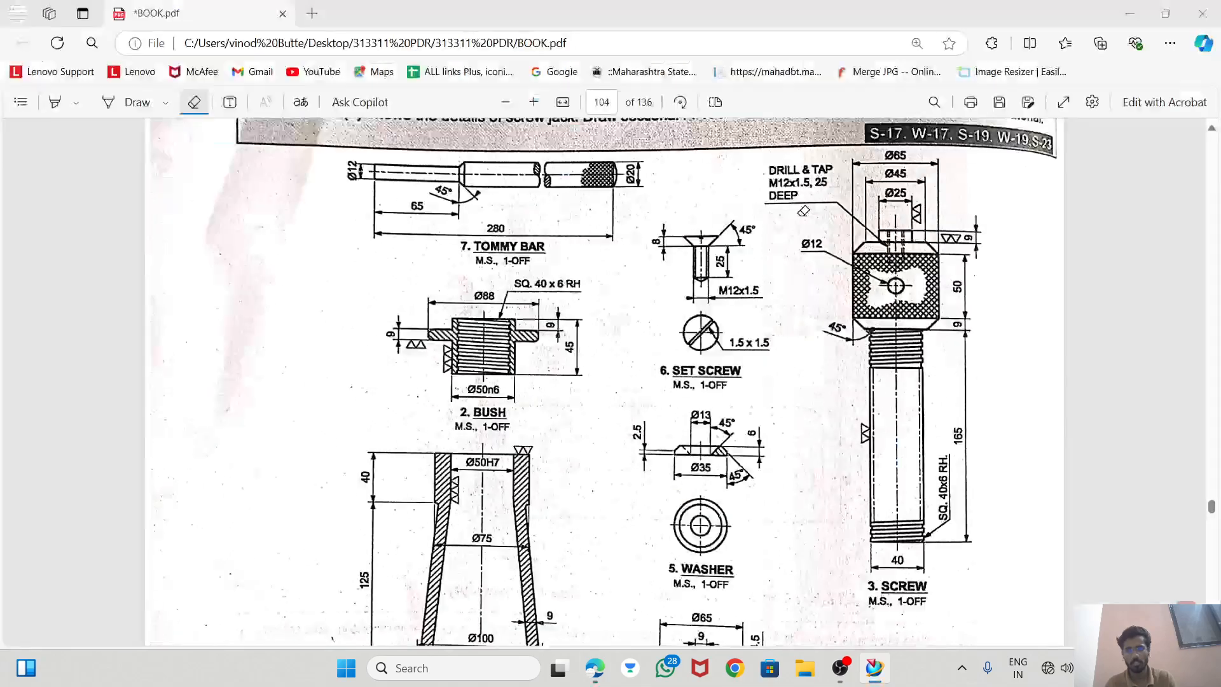
key(alt+Tab)
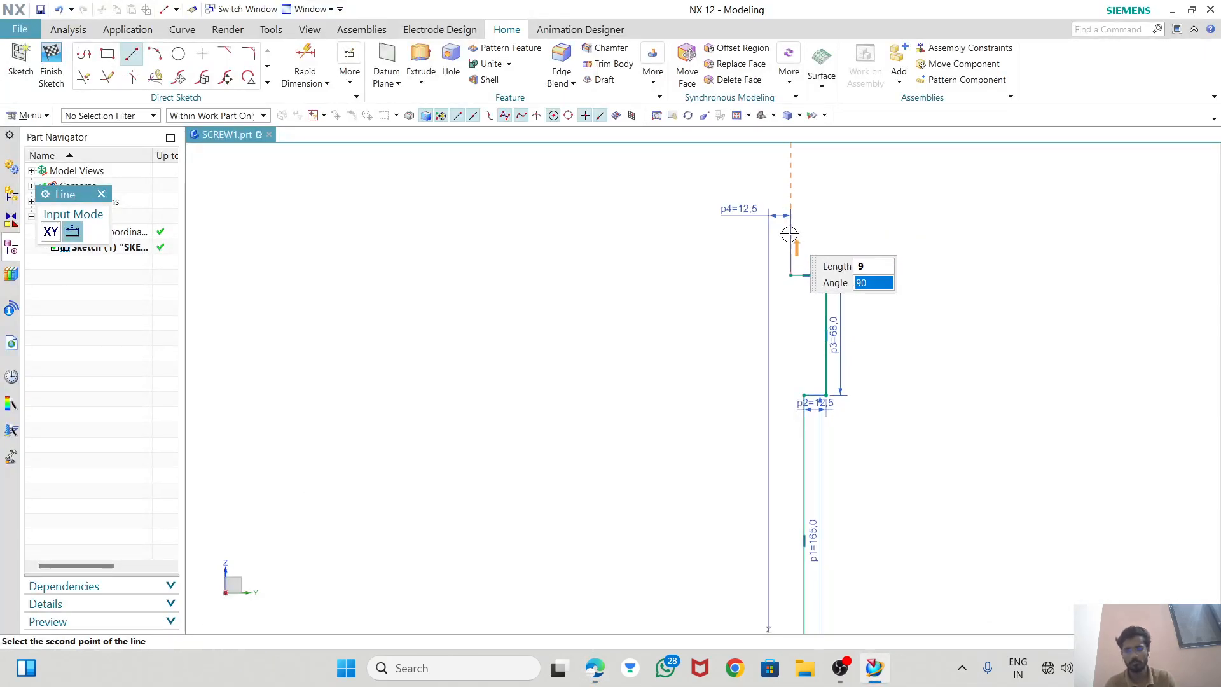
Draw a horizontal line about 16.6 mm long from the 9 mm line's upper end across the Z axis and end the Line tool
scroll(764, 257, down, 3)
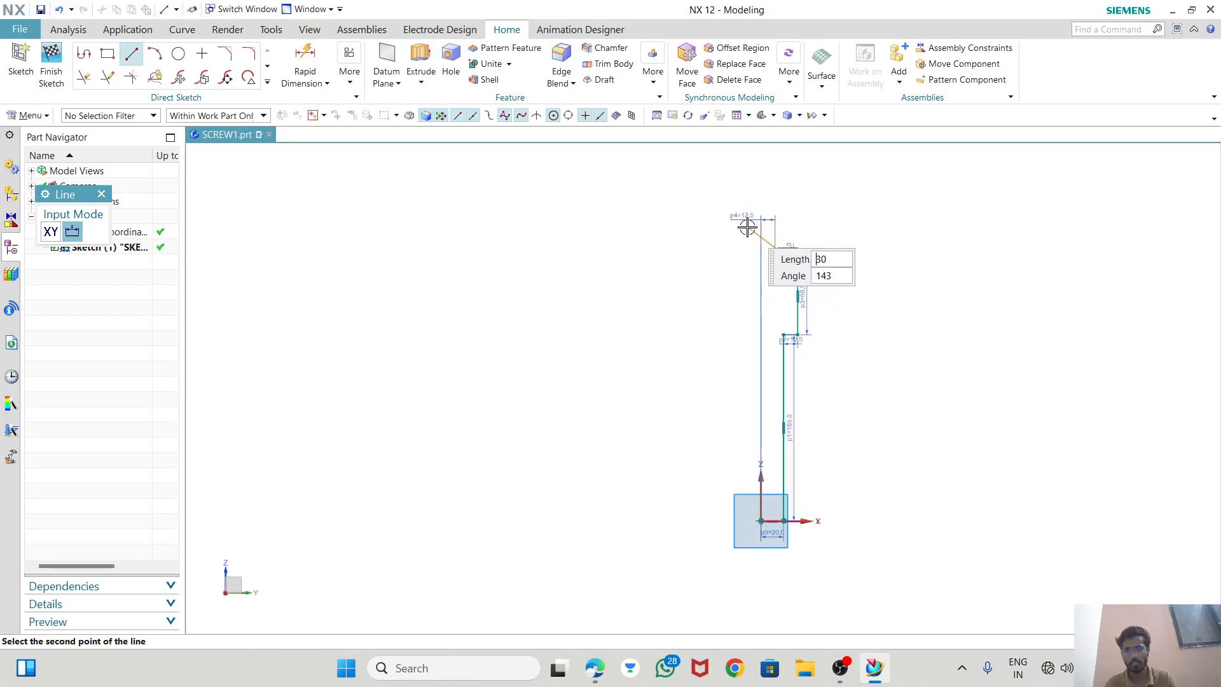
scroll(748, 228, down, 1)
click(755, 235)
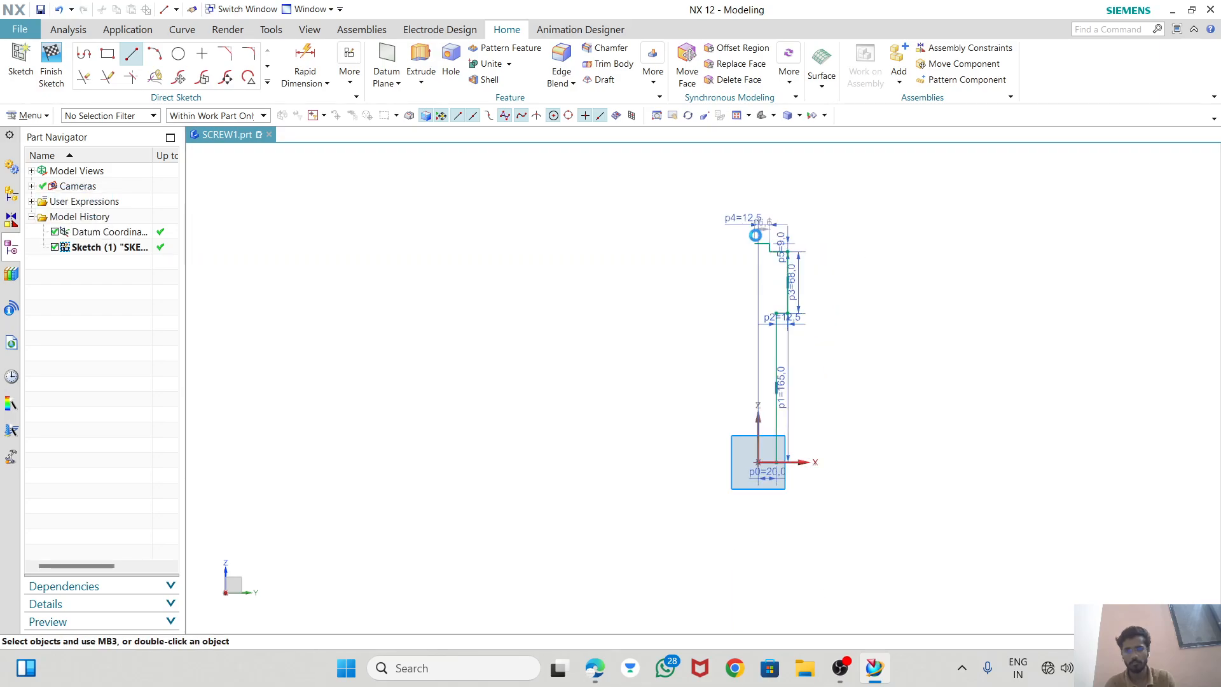
key(Escape)
scroll(660, 224, up, 4)
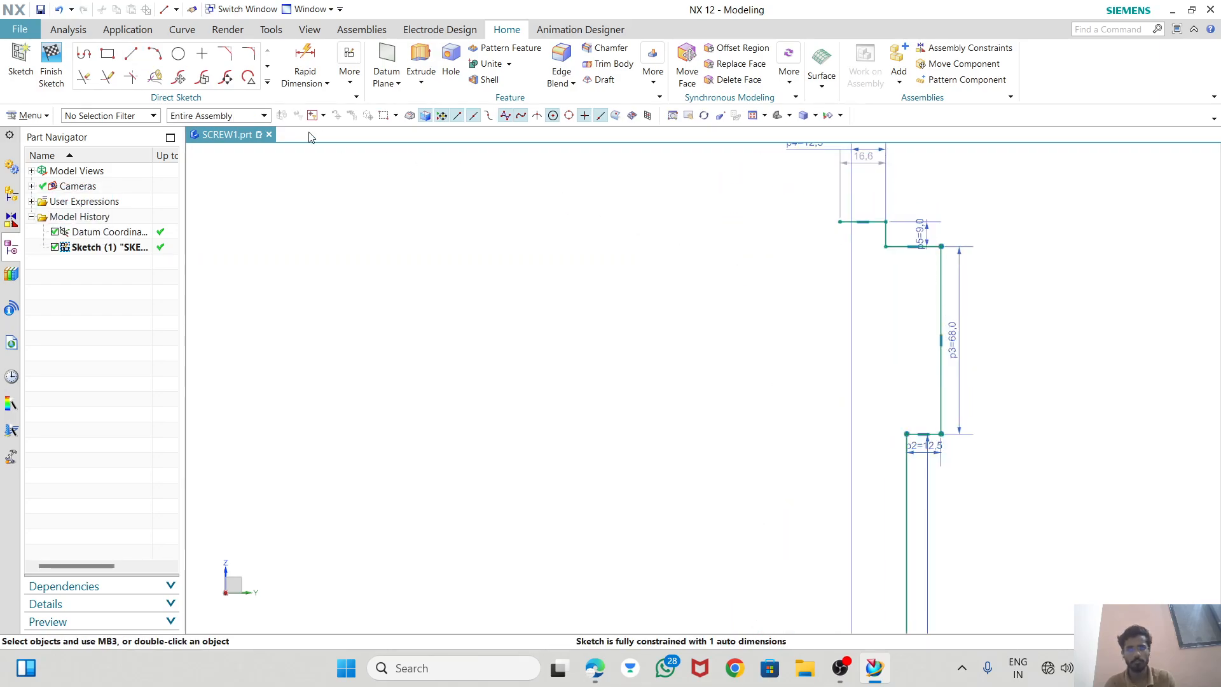
Draw a vertical line about 255 mm long from the sketch origin along the Z axis, past the uppermost horizontal line, and end the Line tool
click(131, 55)
click(131, 55)
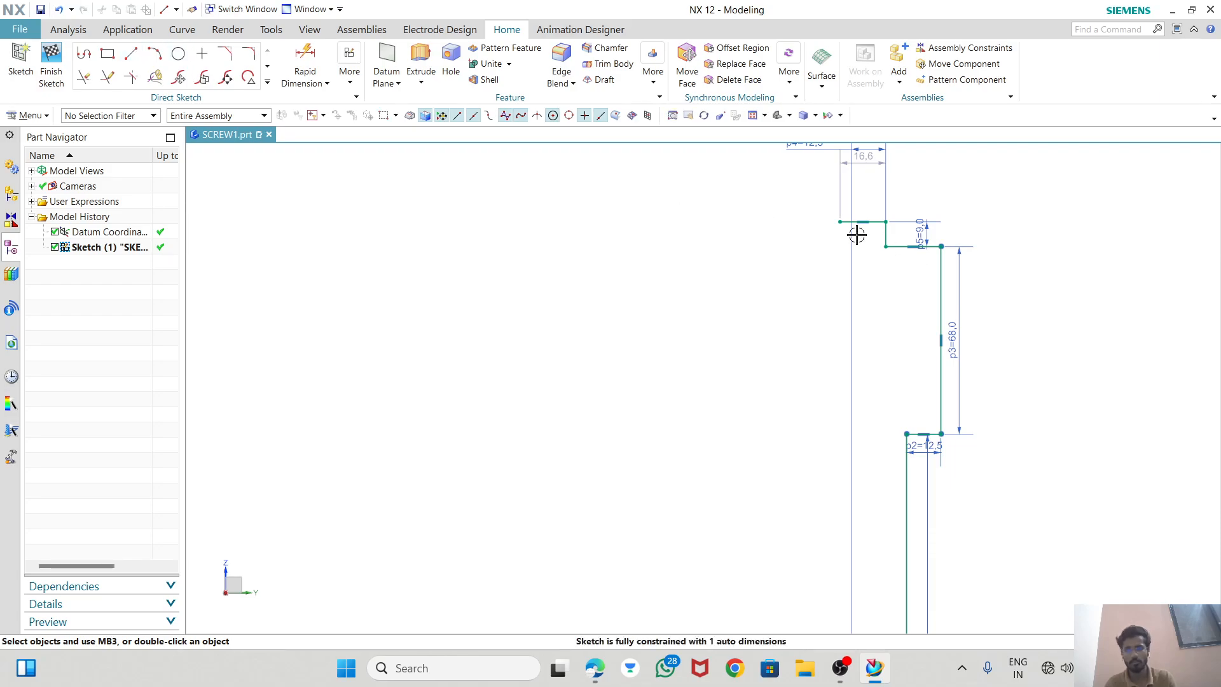
scroll(856, 235, down, 3)
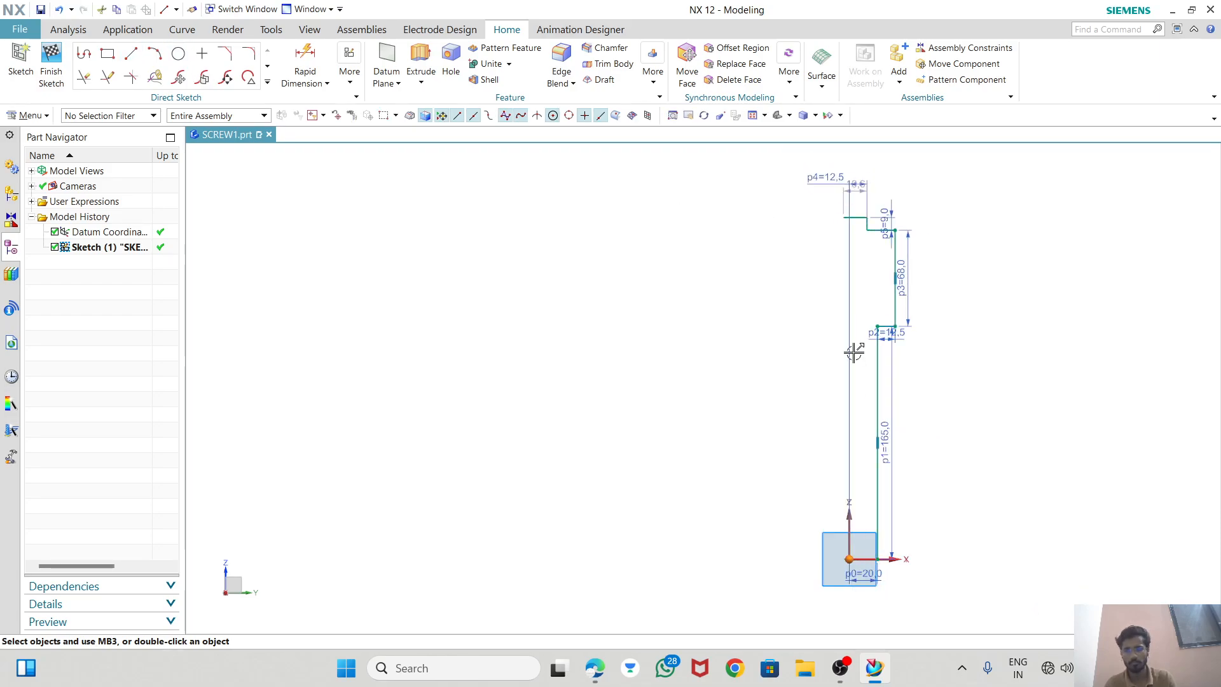
click(130, 54)
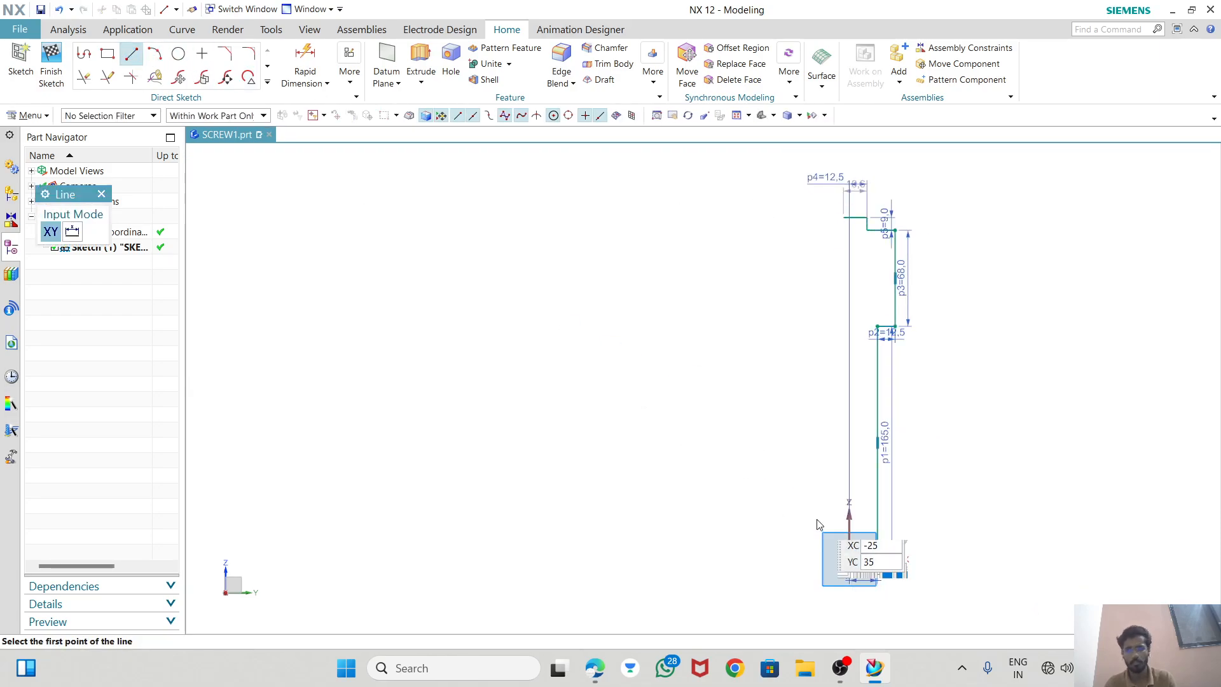
click(846, 555)
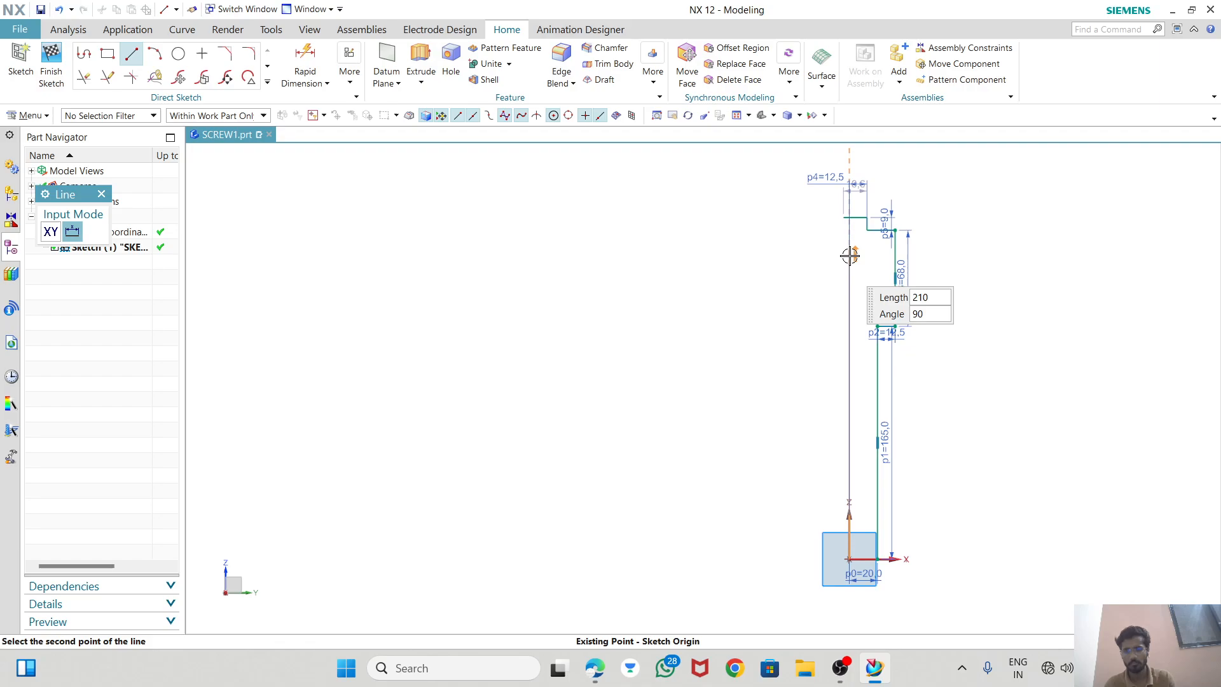
click(850, 201)
key(Escape)
Quick Trim the overhanging ends of the uppermost horizontal line and the axis line where they cross
scroll(635, 165, up, 3)
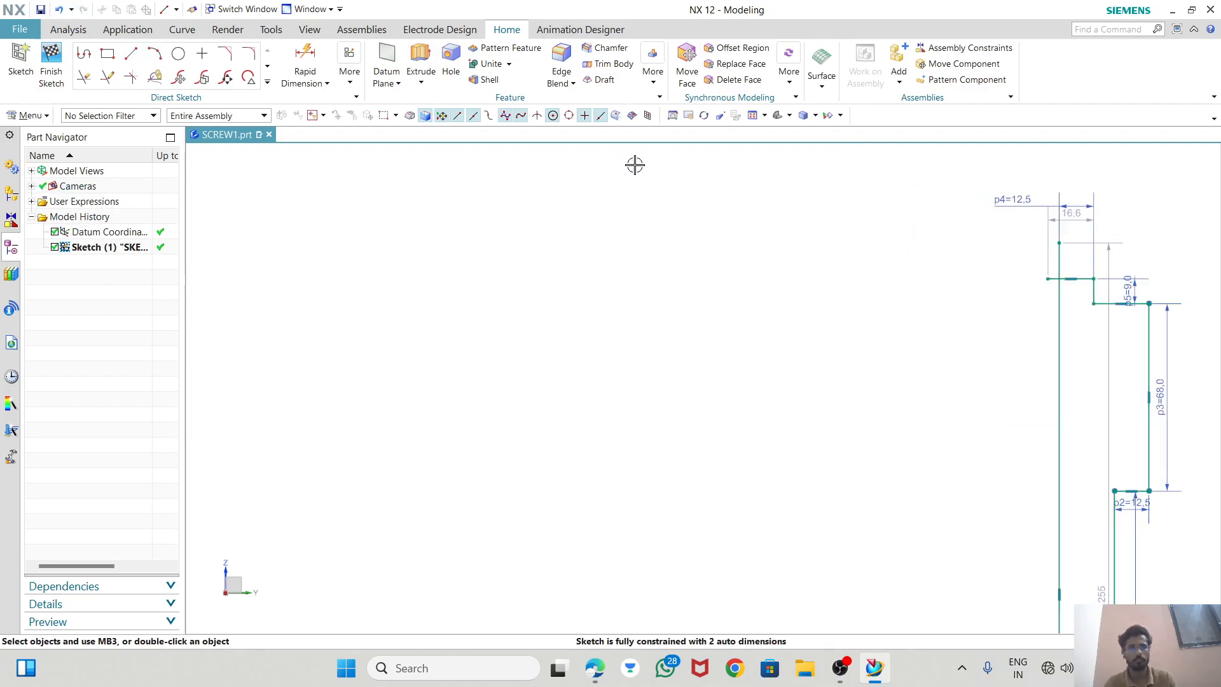
click(84, 77)
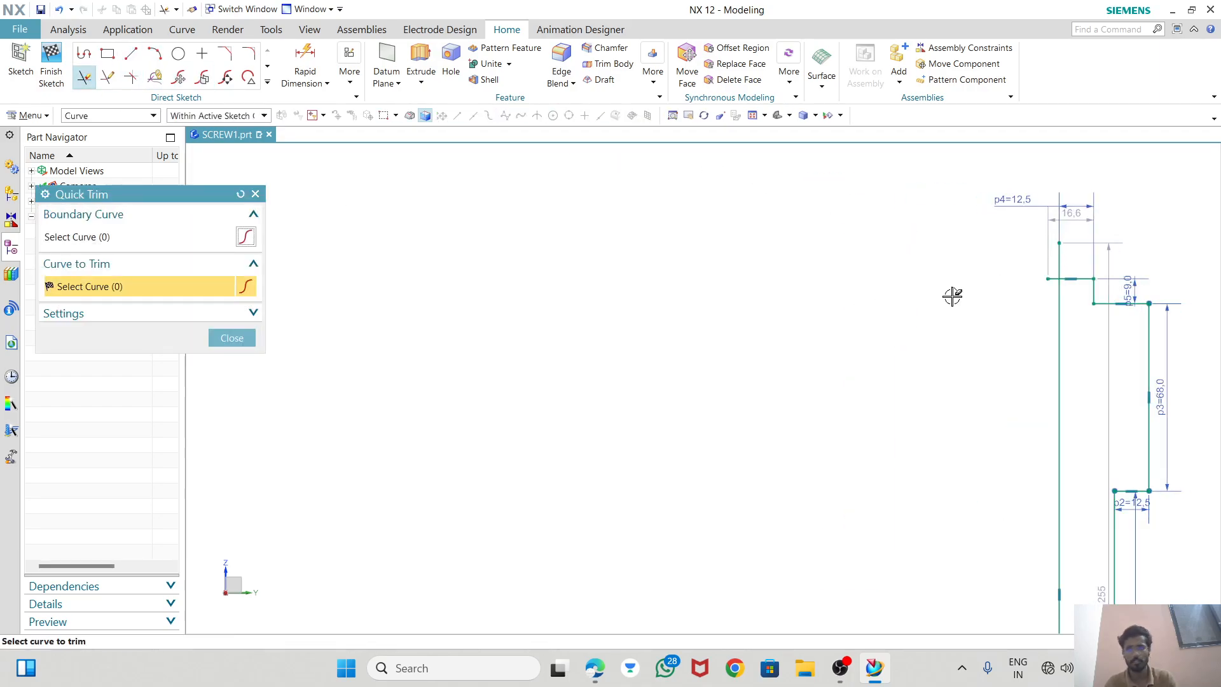
drag(1051, 272, 1044, 288)
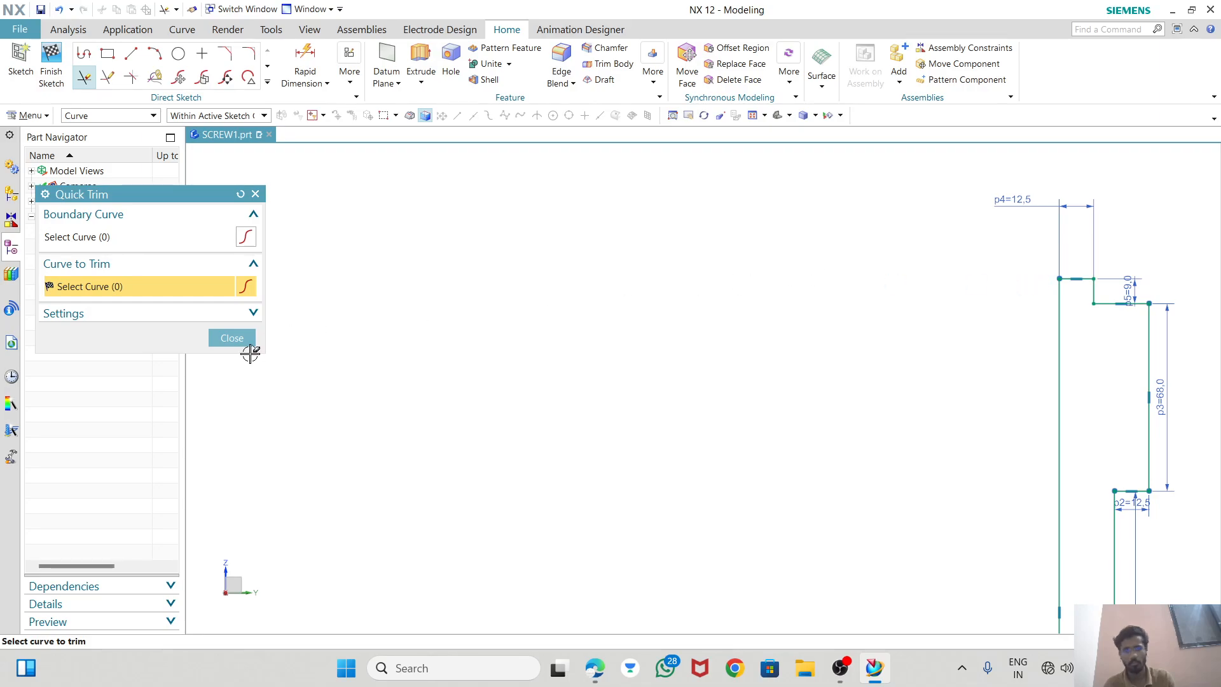
click(232, 338)
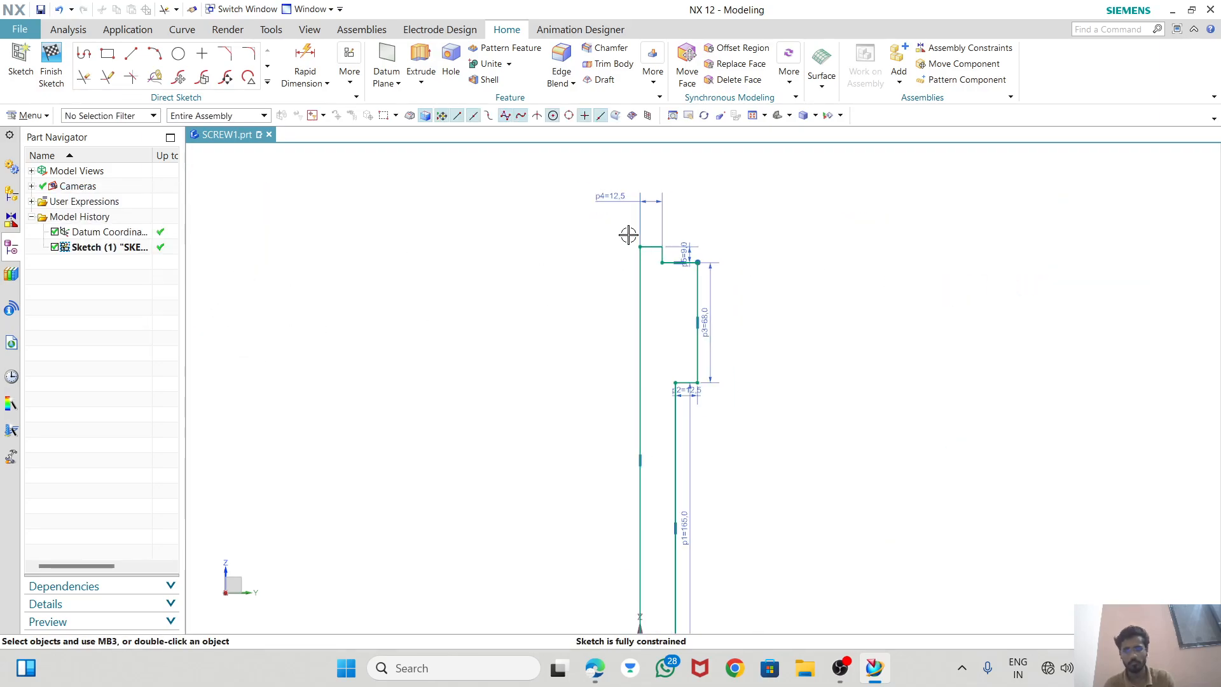
Chamfer the head's upper outer corner in the sketch with a symmetric distance of 9 mm
scroll(678, 256, up, 5)
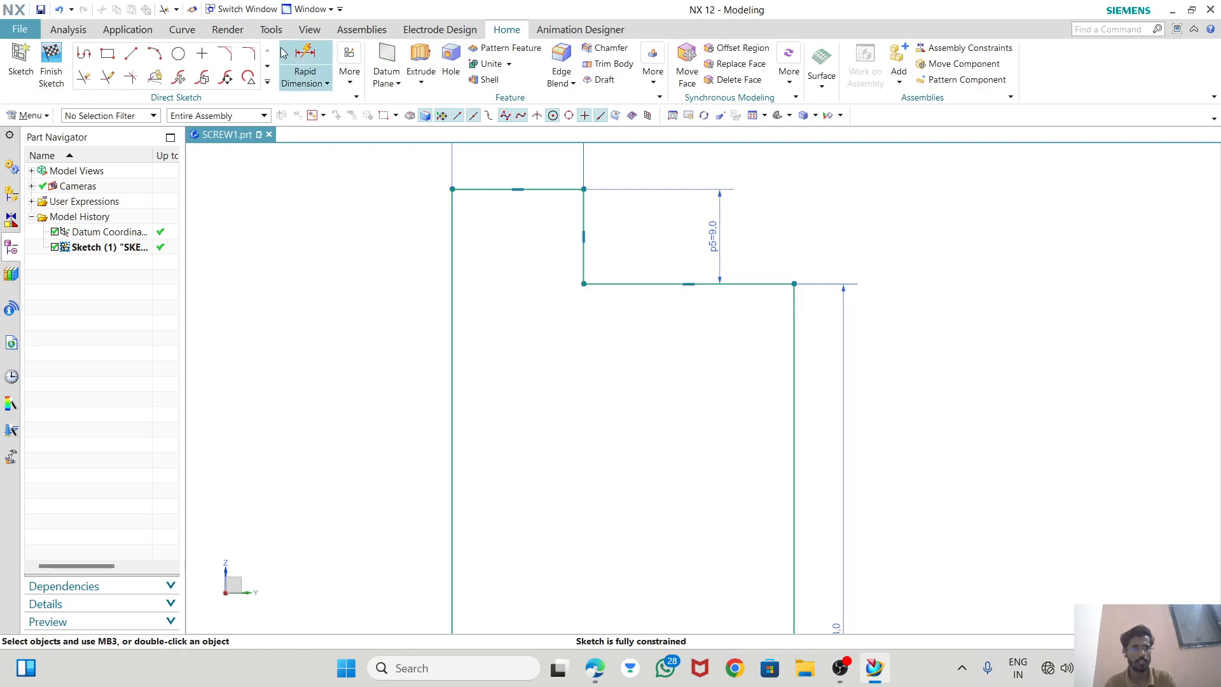
click(224, 54)
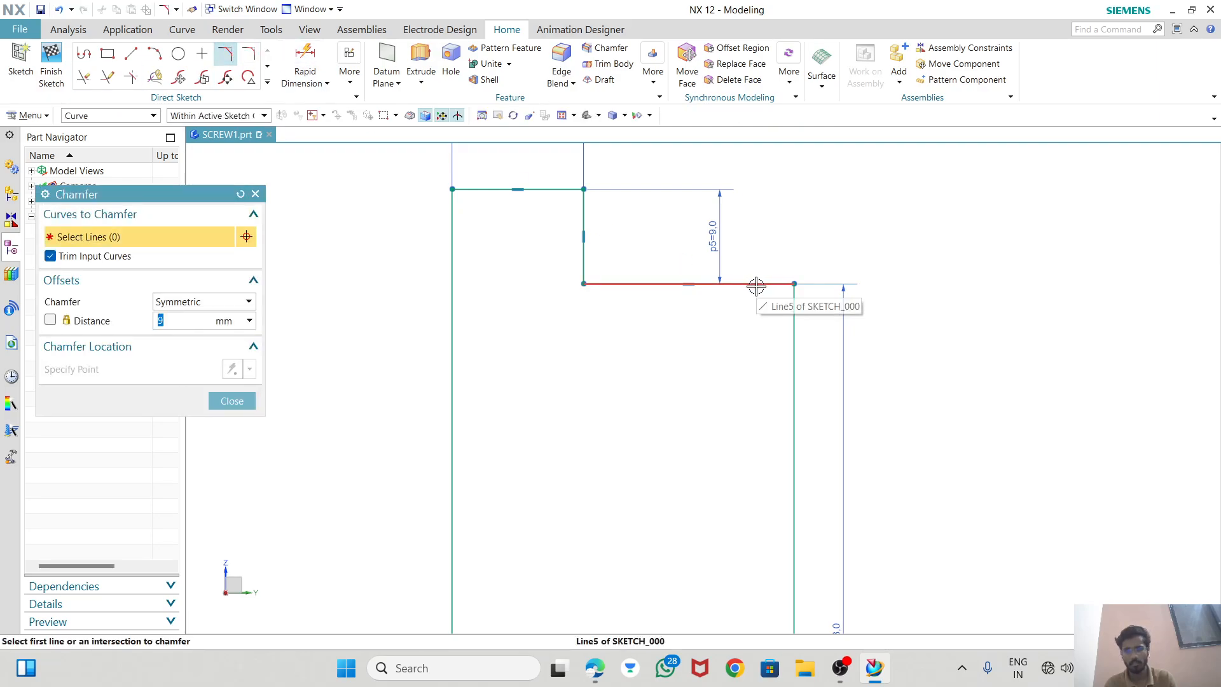
click(757, 286)
click(794, 326)
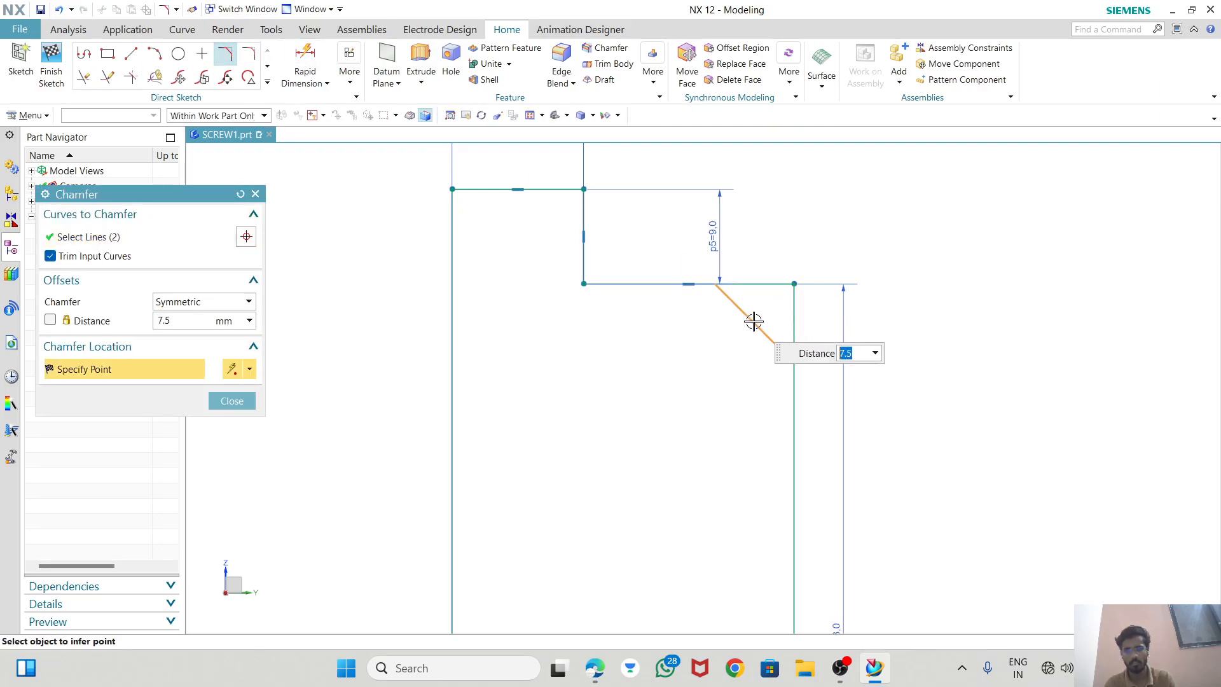
text(9)
click(749, 318)
scroll(715, 223, down, 5)
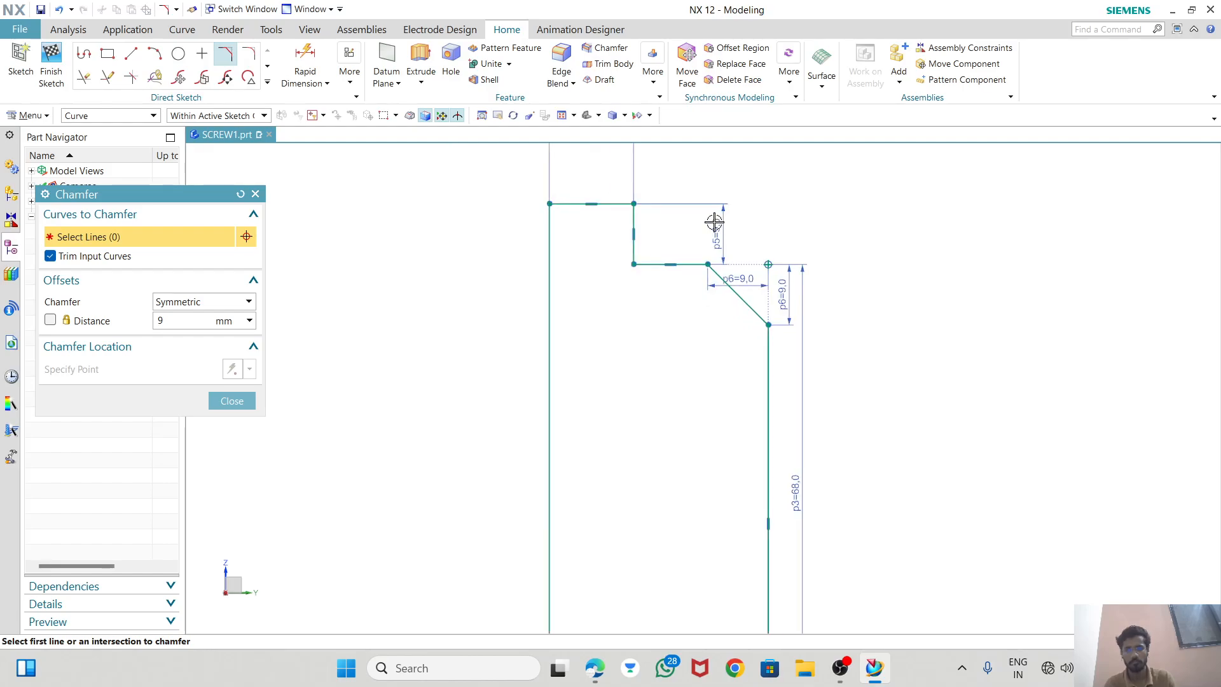
Chamfer the head's lower outer corner in the sketch with a symmetric 9 mm distance and close the Chamfer tool
scroll(754, 461, up, 4)
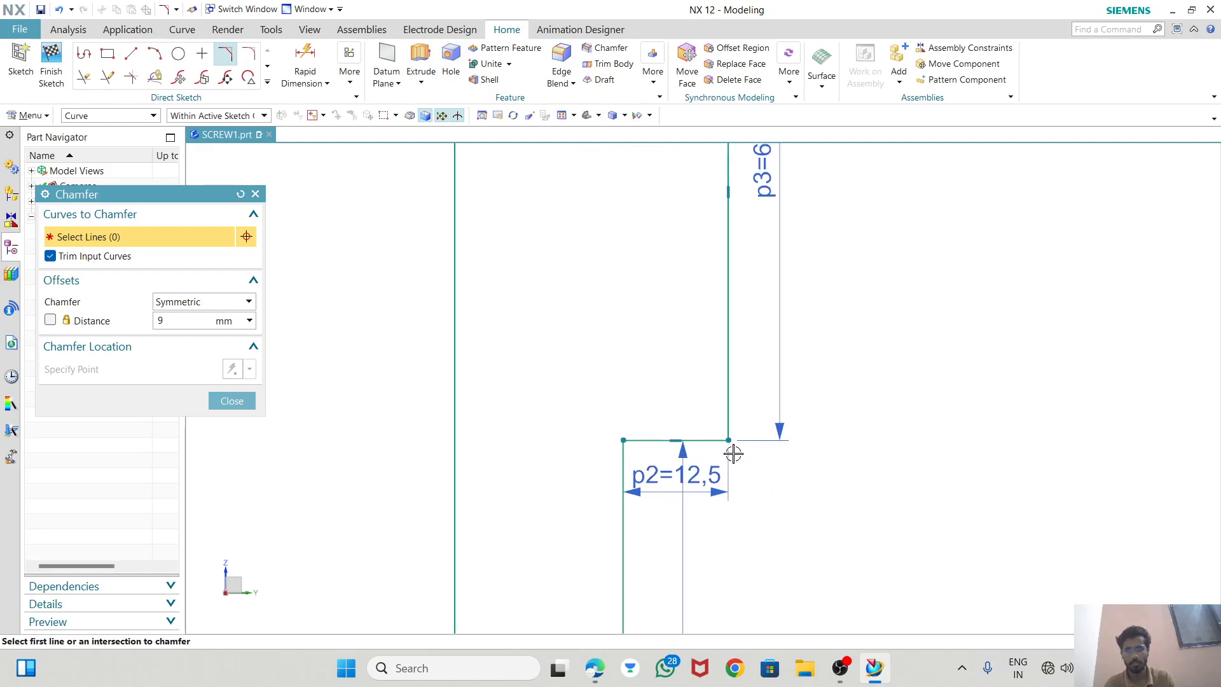
click(728, 398)
click(708, 437)
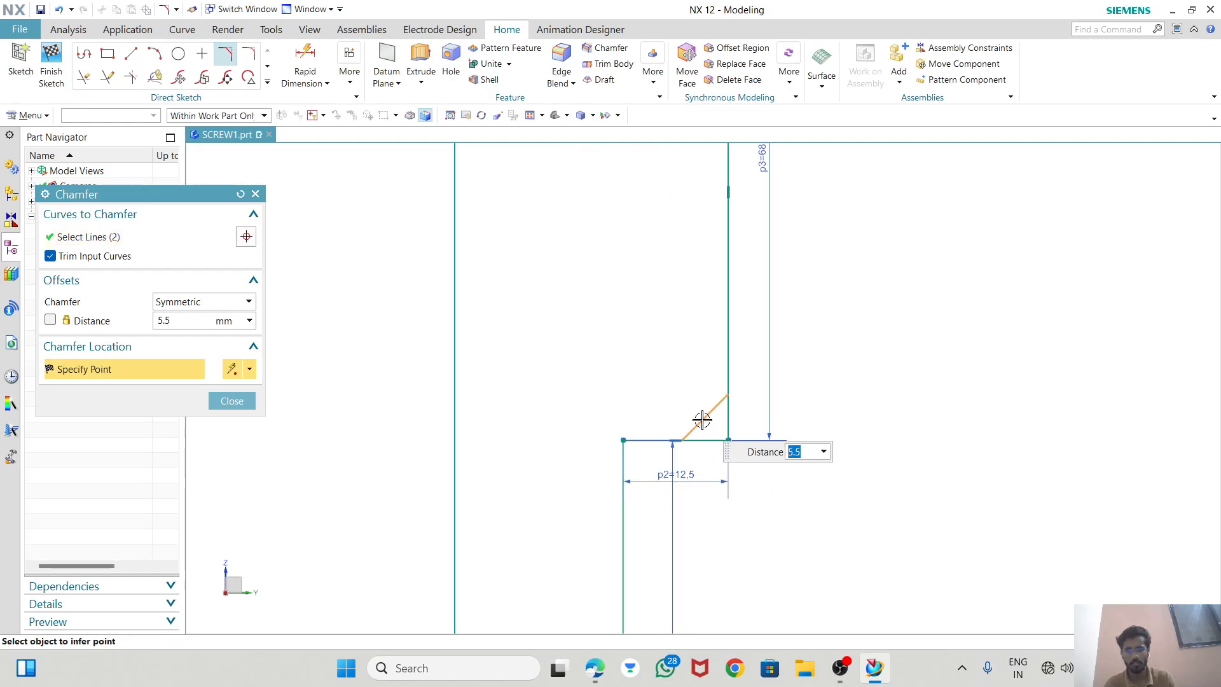
text(9)
click(703, 417)
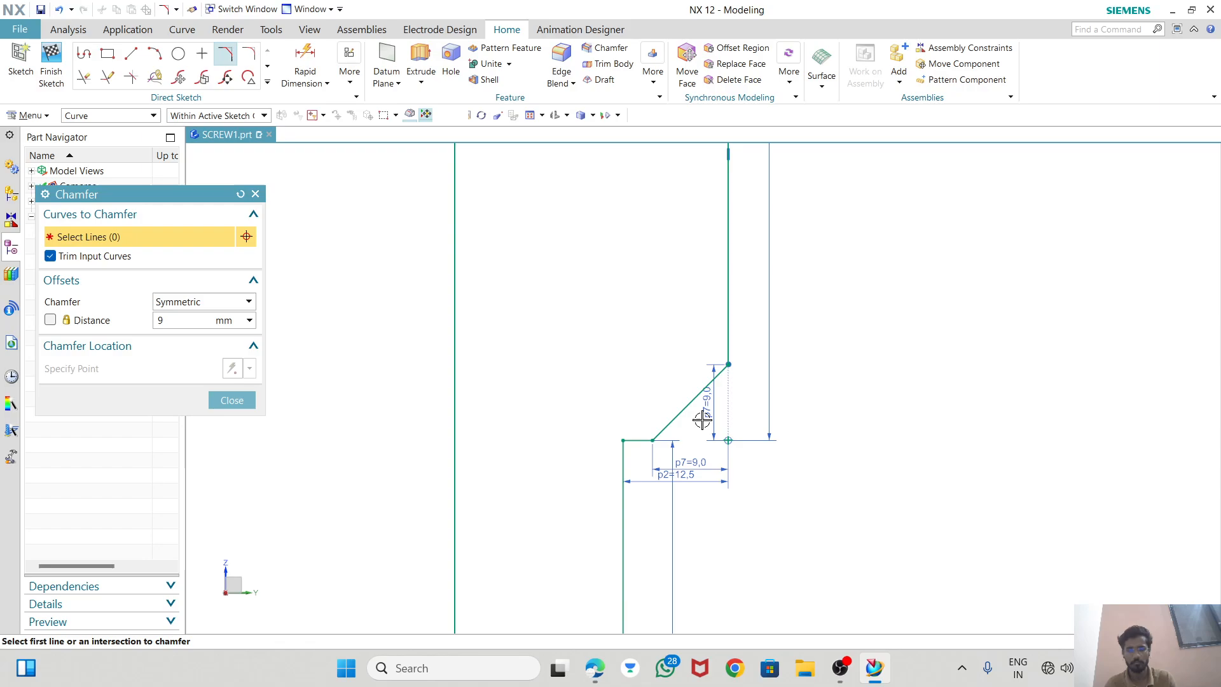
click(231, 401)
Check the profile against the screw drawing in the browser PDF, return to NX and finish the sketch
scroll(637, 406, down, 5)
key(alt+Tab)
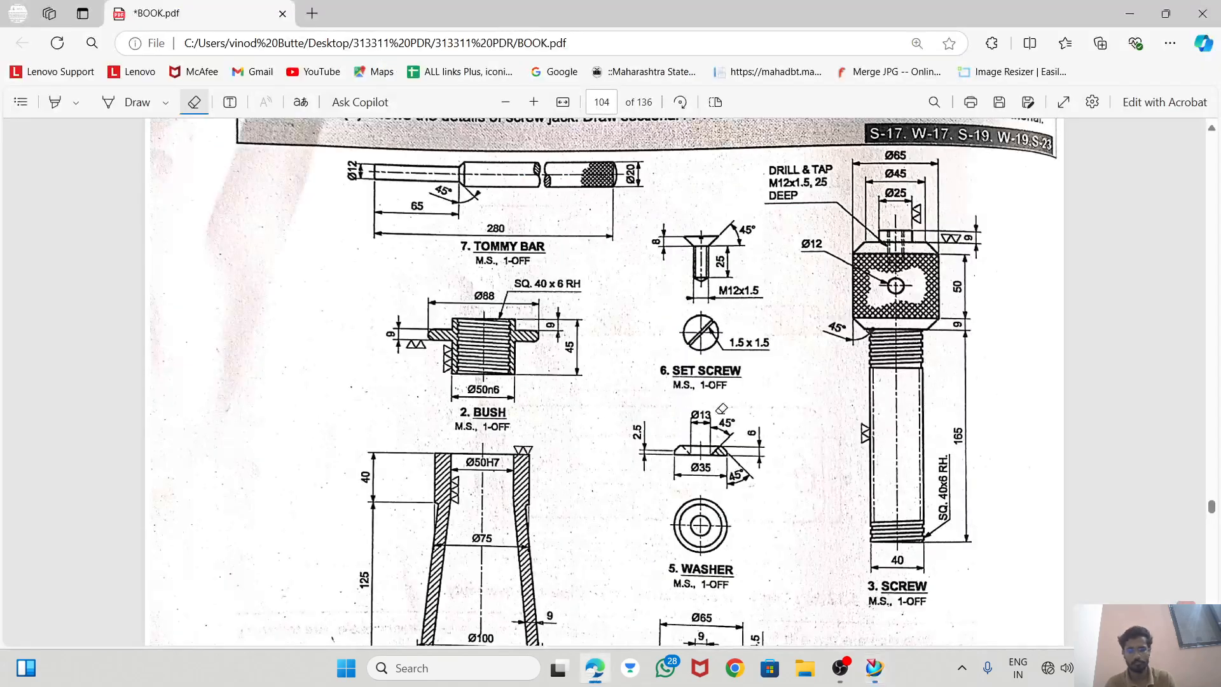
key(alt+Tab)
scroll(681, 164, down, 4)
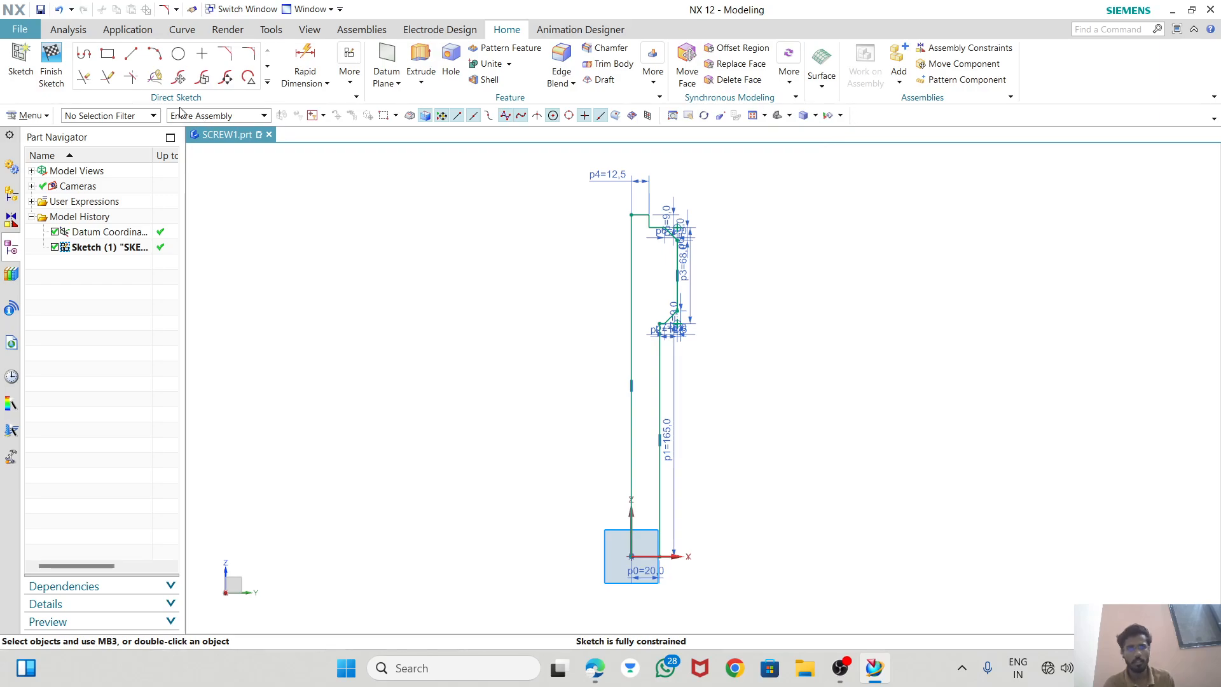
click(52, 55)
scroll(540, 246, up, 5)
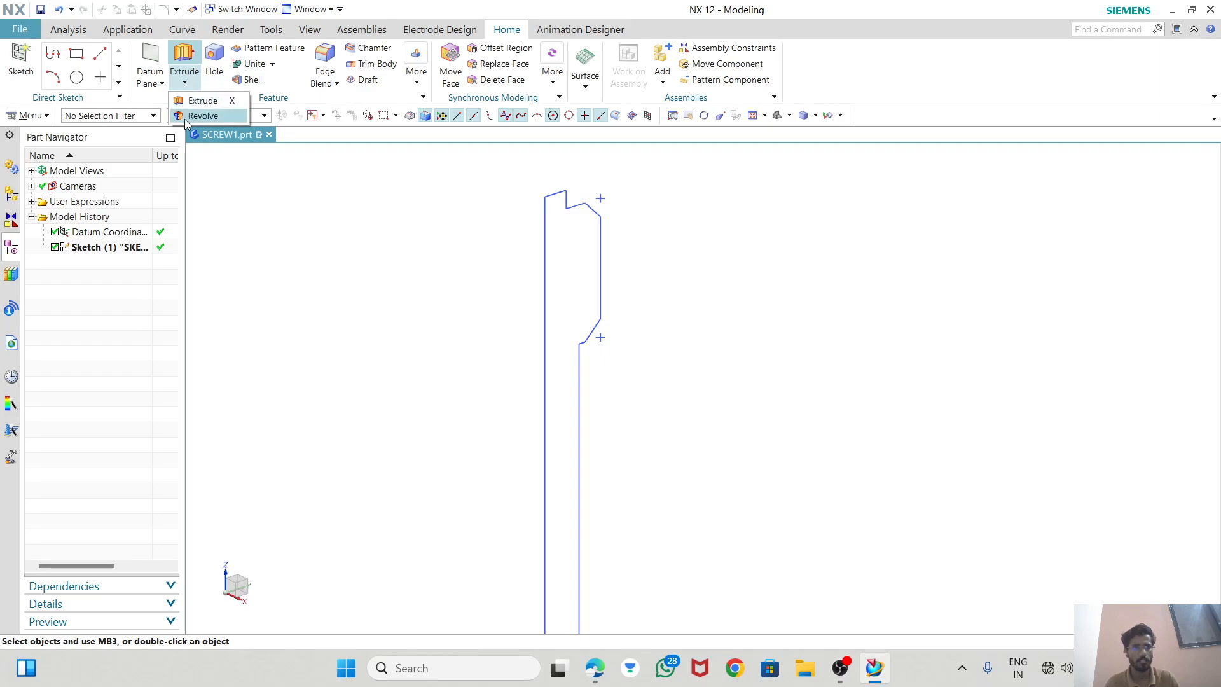
Revolve the closed half profile 360° about its vertical axis line into a solid
click(202, 116)
click(560, 246)
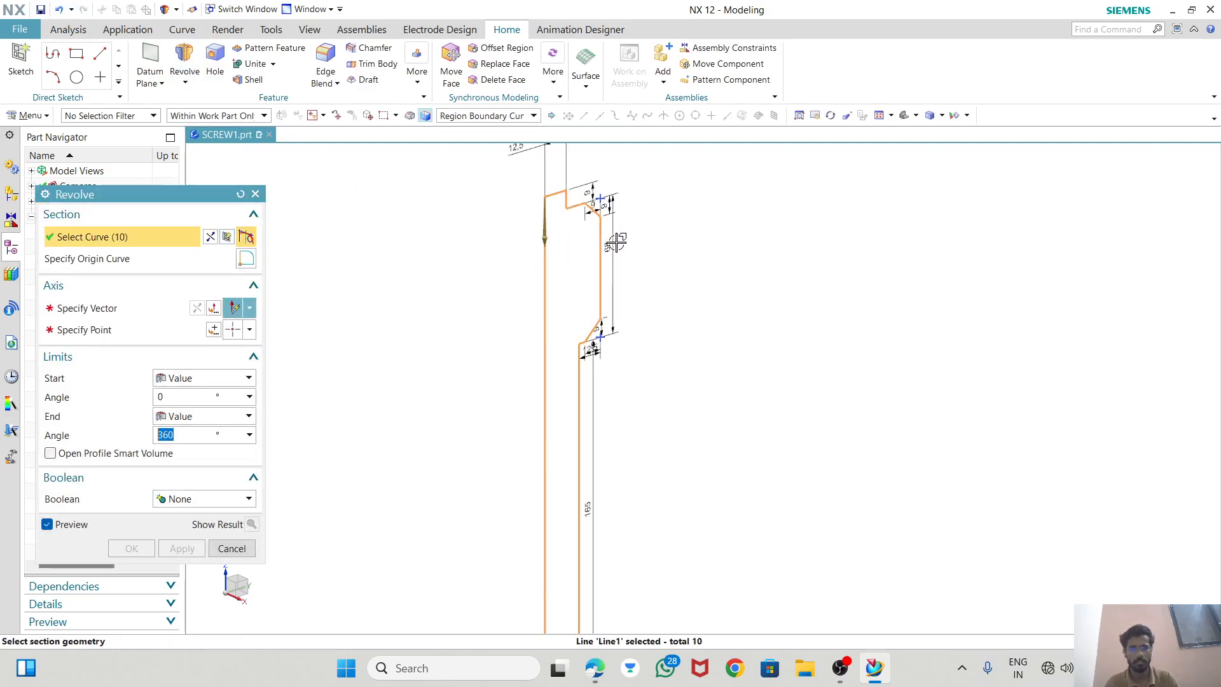
scroll(615, 243, down, 2)
click(131, 314)
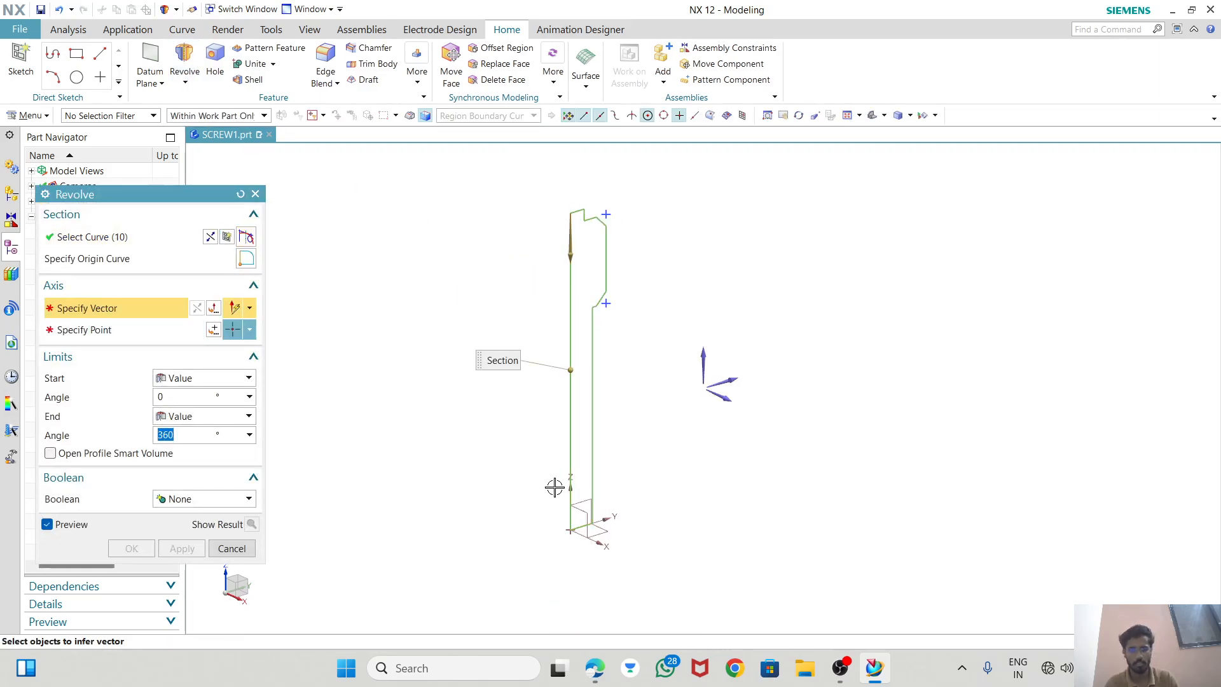
click(570, 471)
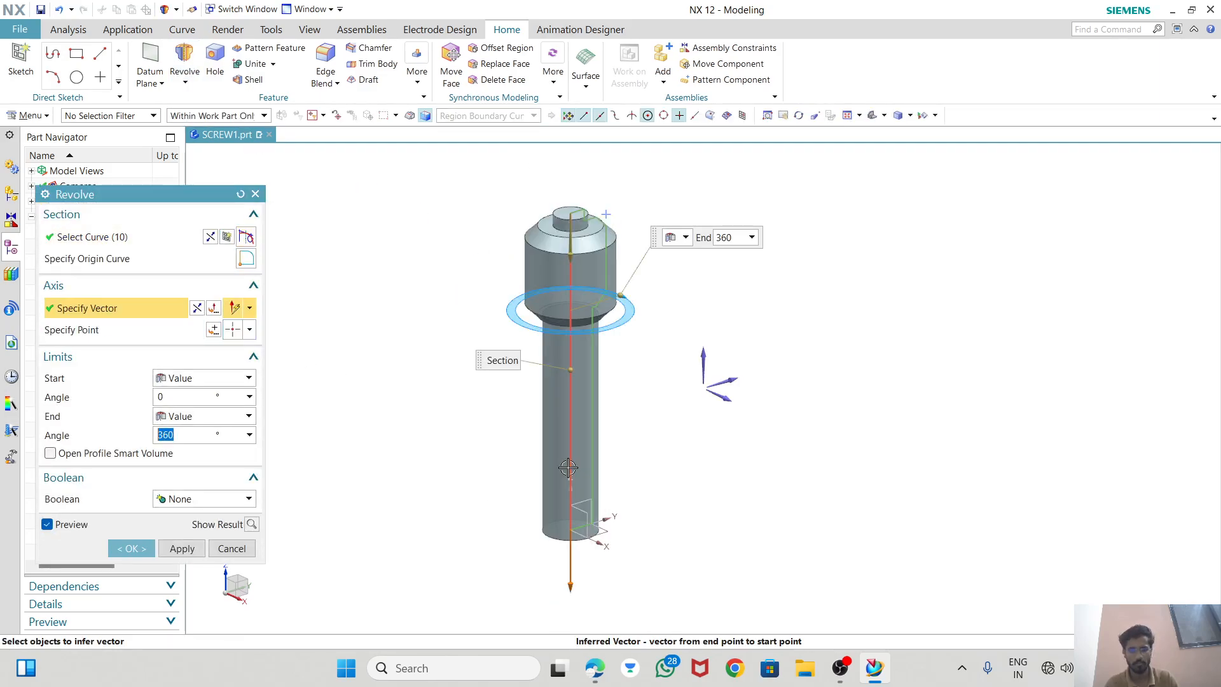
click(139, 547)
mouse_move(668, 341)
middle_down()
mouse_move(595, 308)
mouse_move(656, 337)
middle_up()
mouse_move(635, 387)
middle_down()
mouse_move(651, 392)
mouse_move(619, 270)
middle_up()
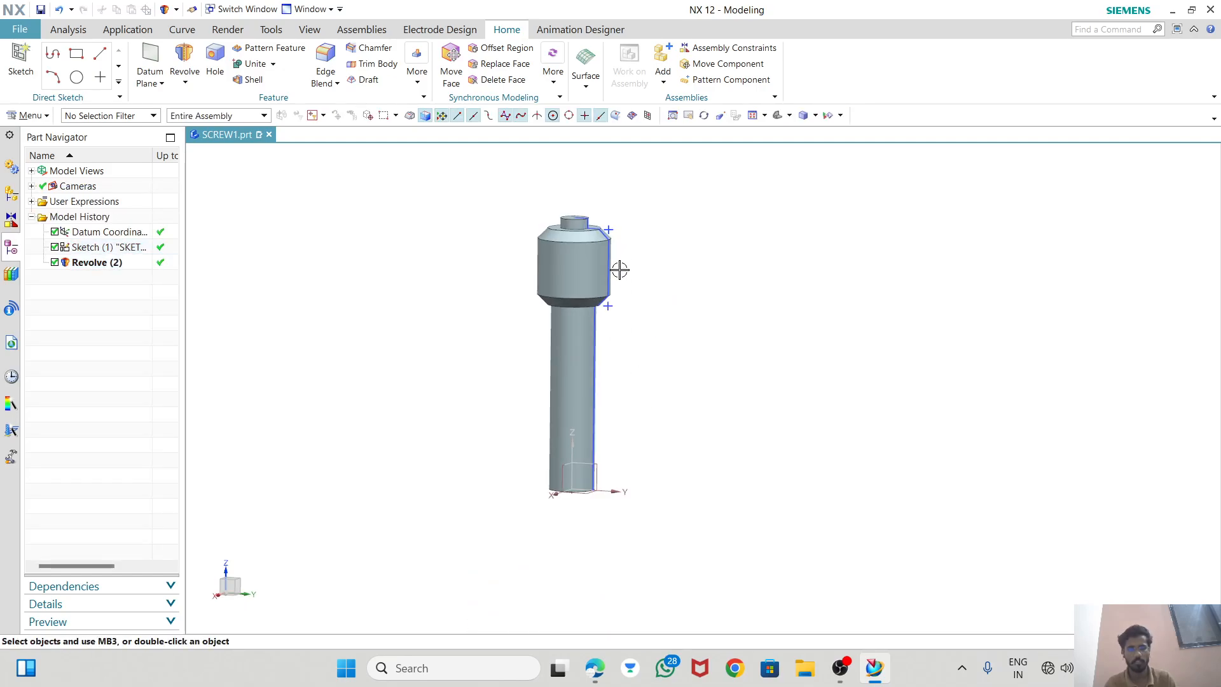
scroll(619, 270, up, 2)
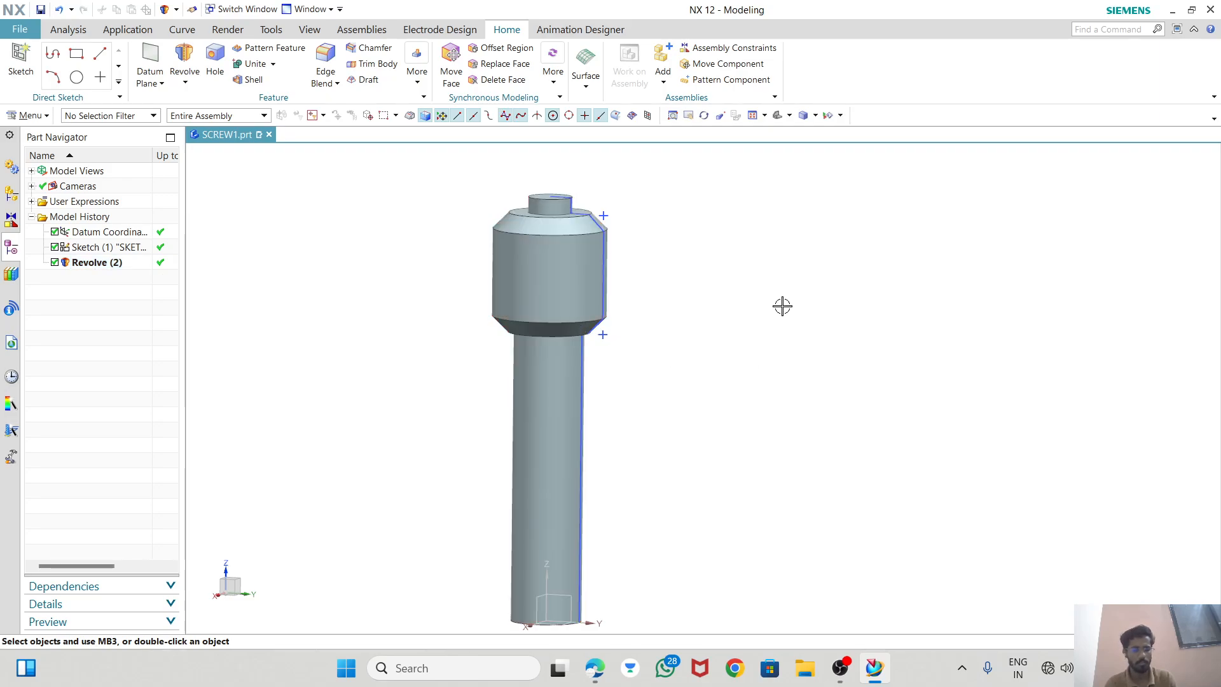
Create a new sketch on the YZ plane of the datum coordinate system for the hole through the screw head
click(30, 60)
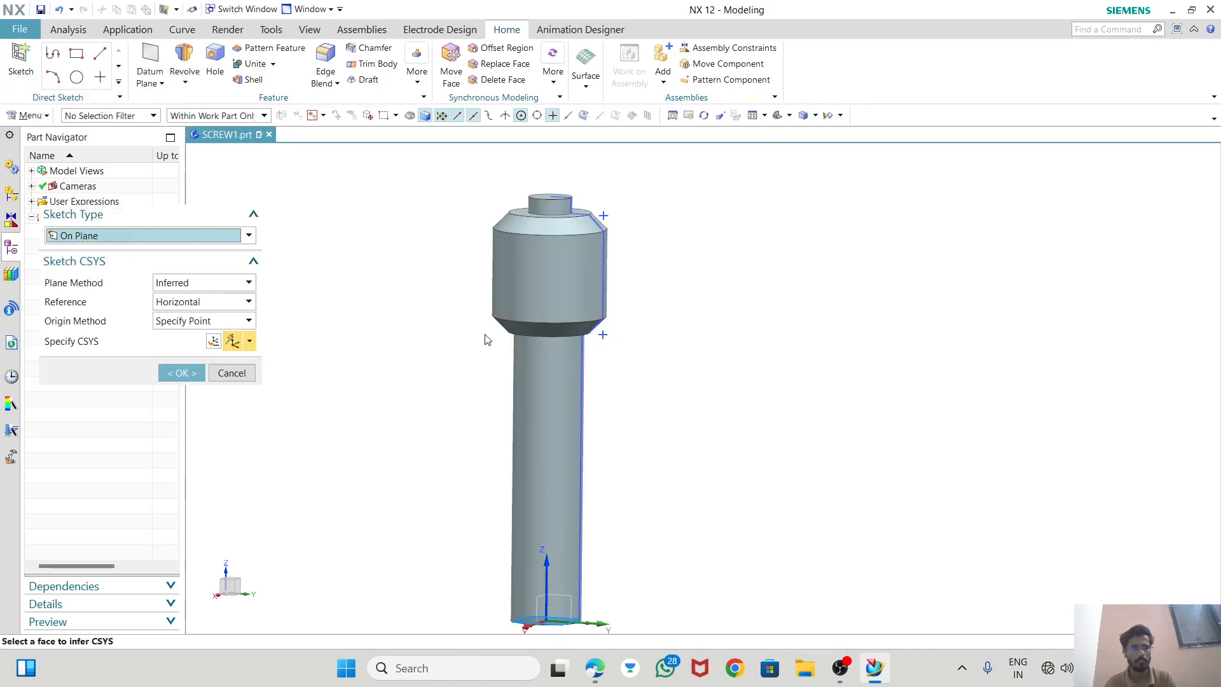
scroll(608, 274, down, 2)
click(598, 480)
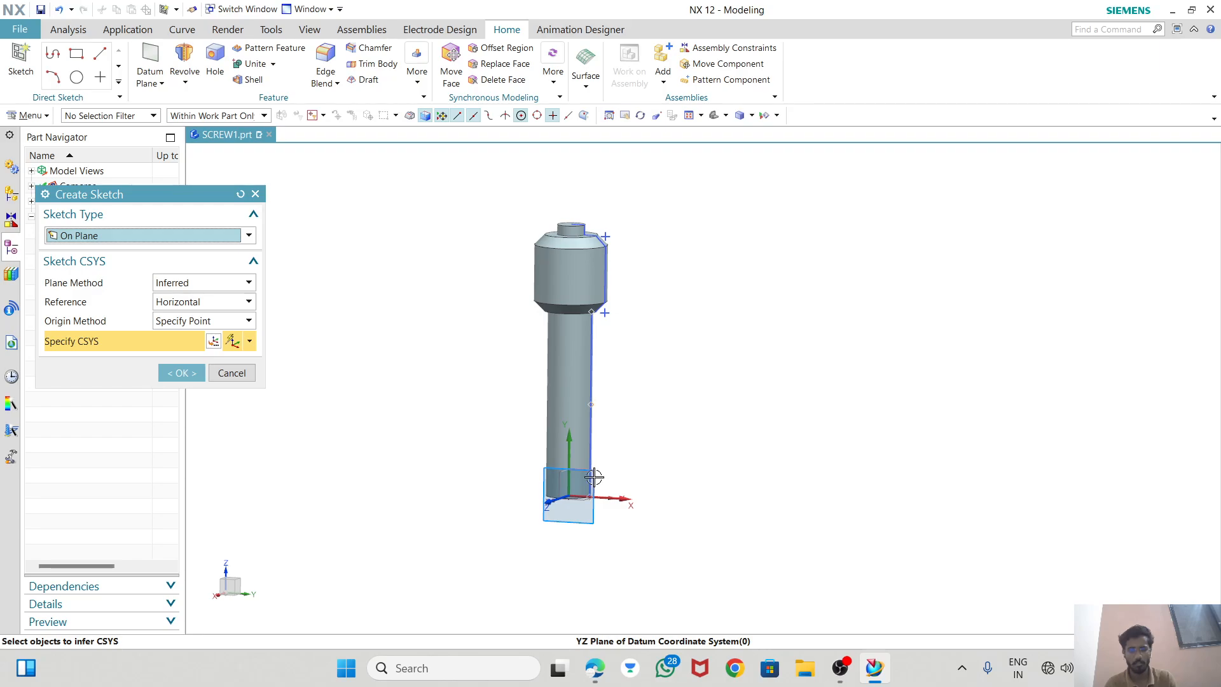
click(180, 372)
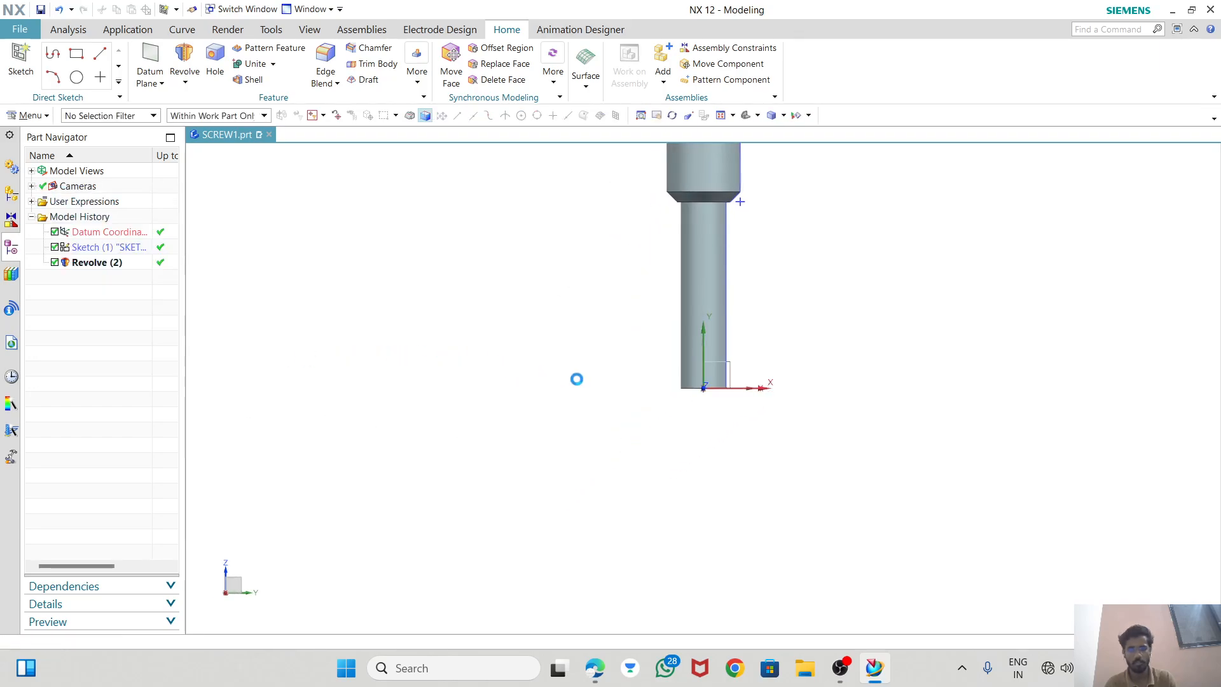
scroll(709, 272, up, 5)
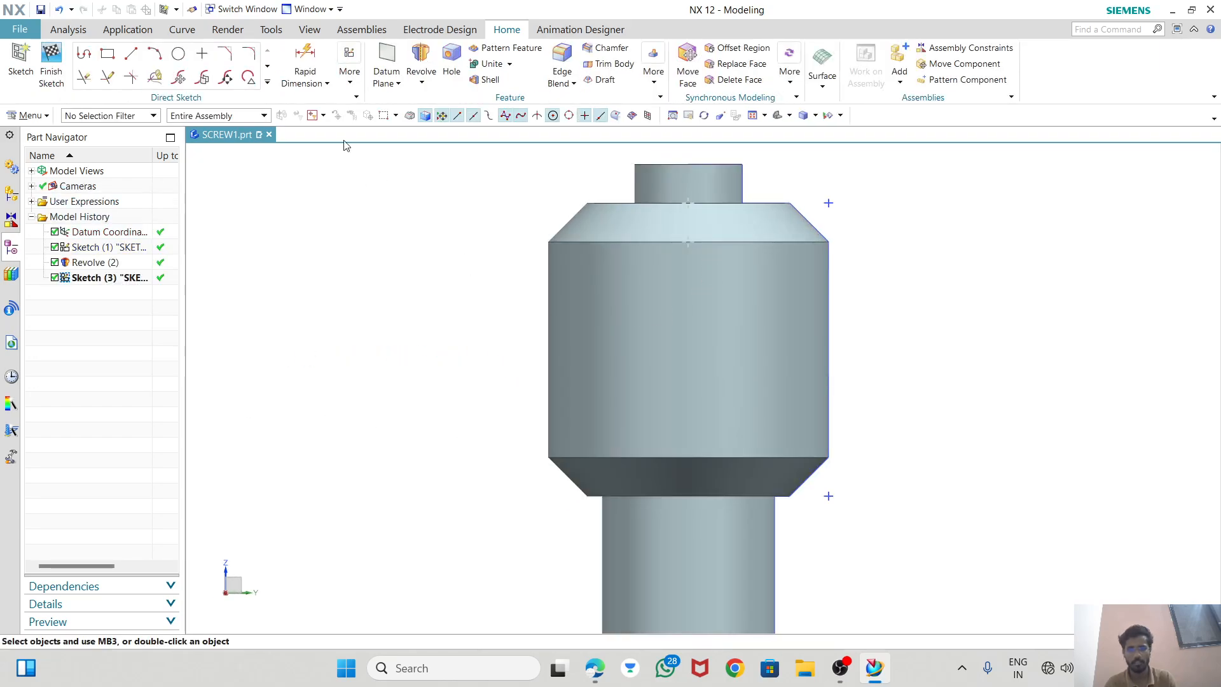
Check the hole size in the browser PDF, return to NX and draw a 12 mm diameter circle on the centreline near the head's mid-height
key(alt+Tab)
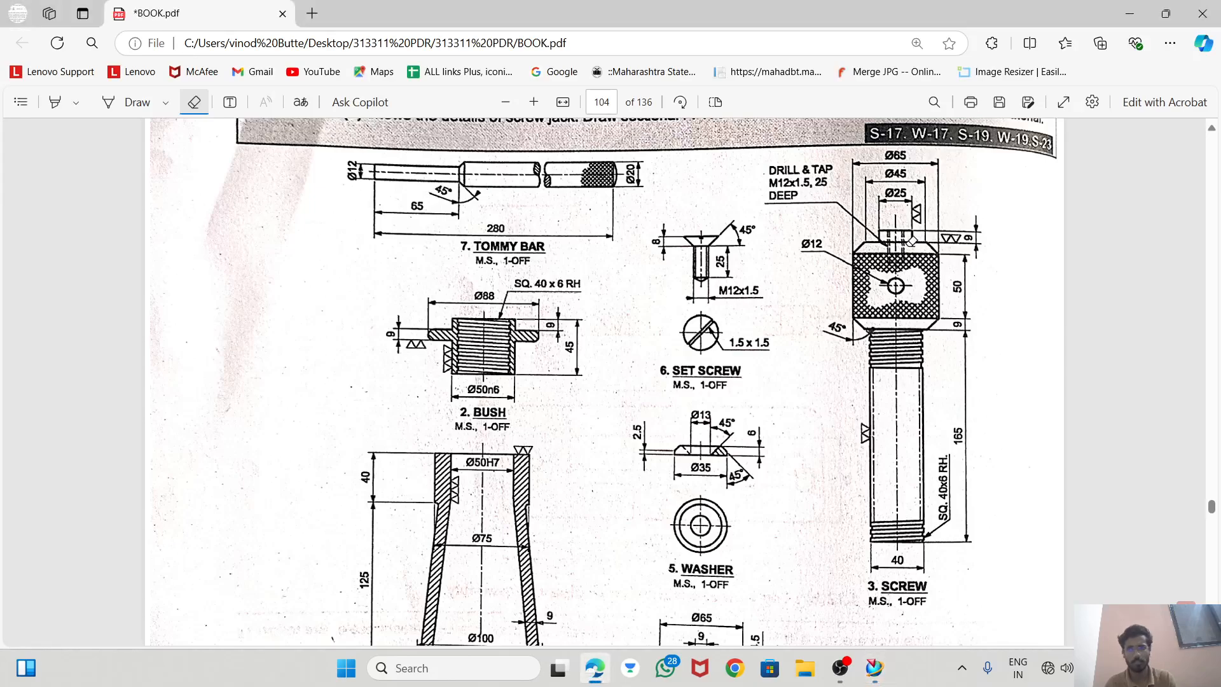
key(alt+Tab)
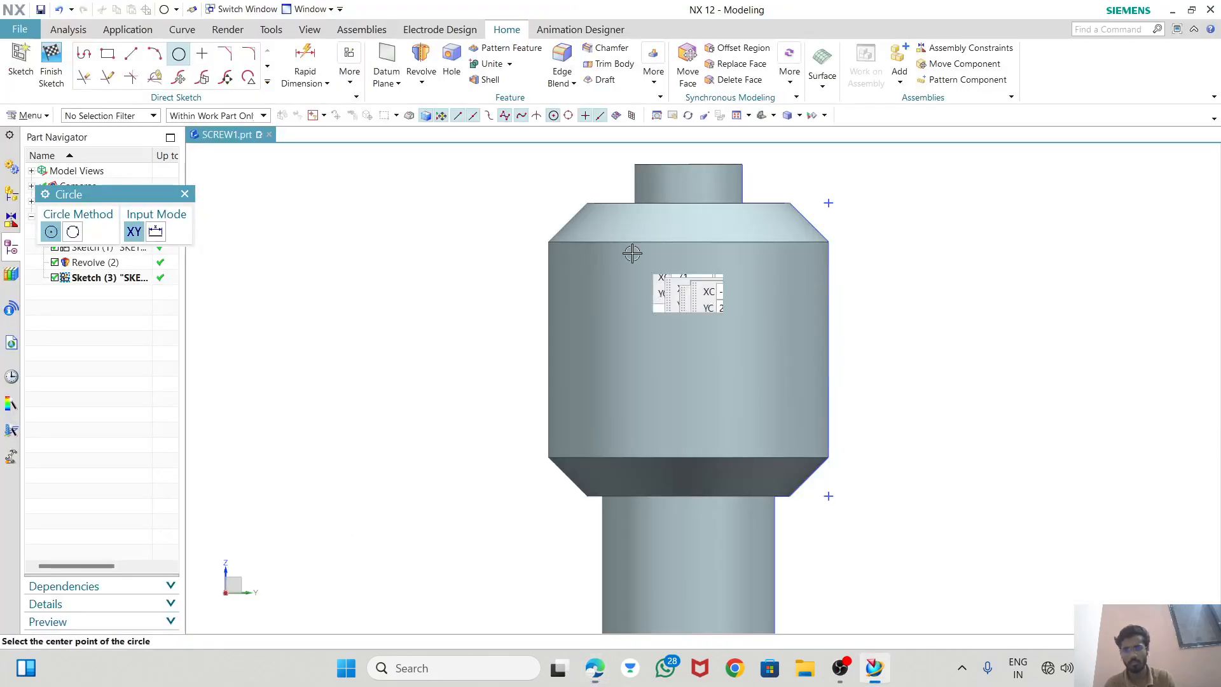
click(180, 55)
click(180, 55)
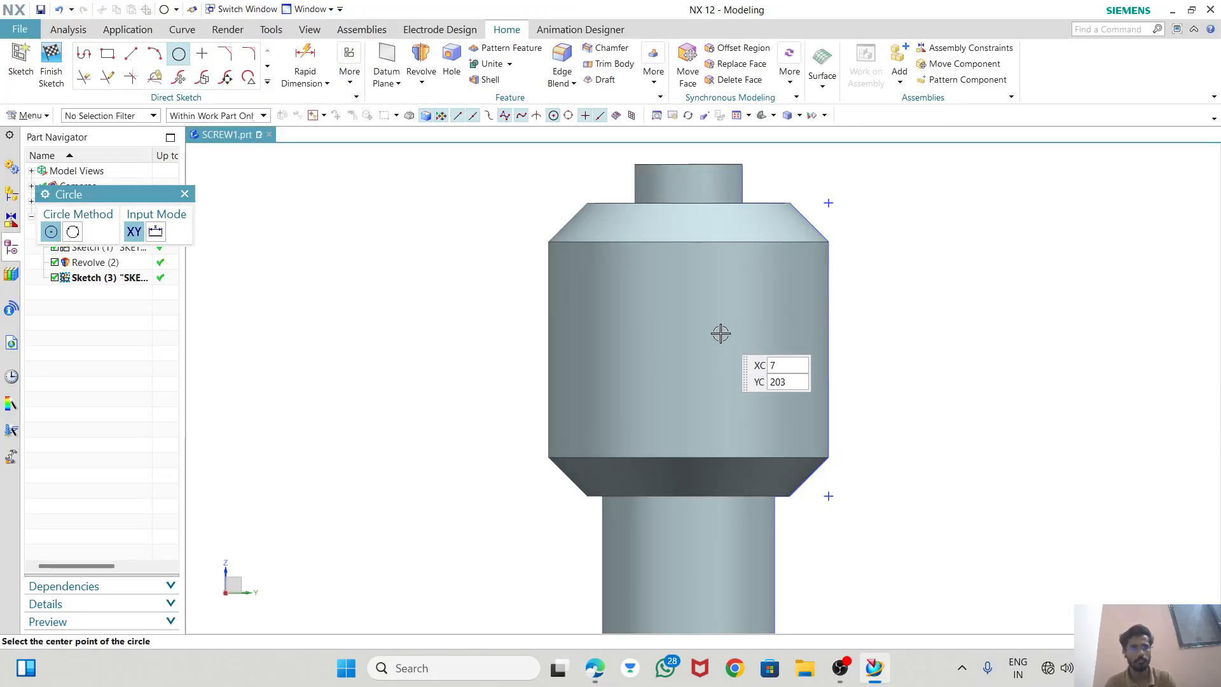
click(688, 346)
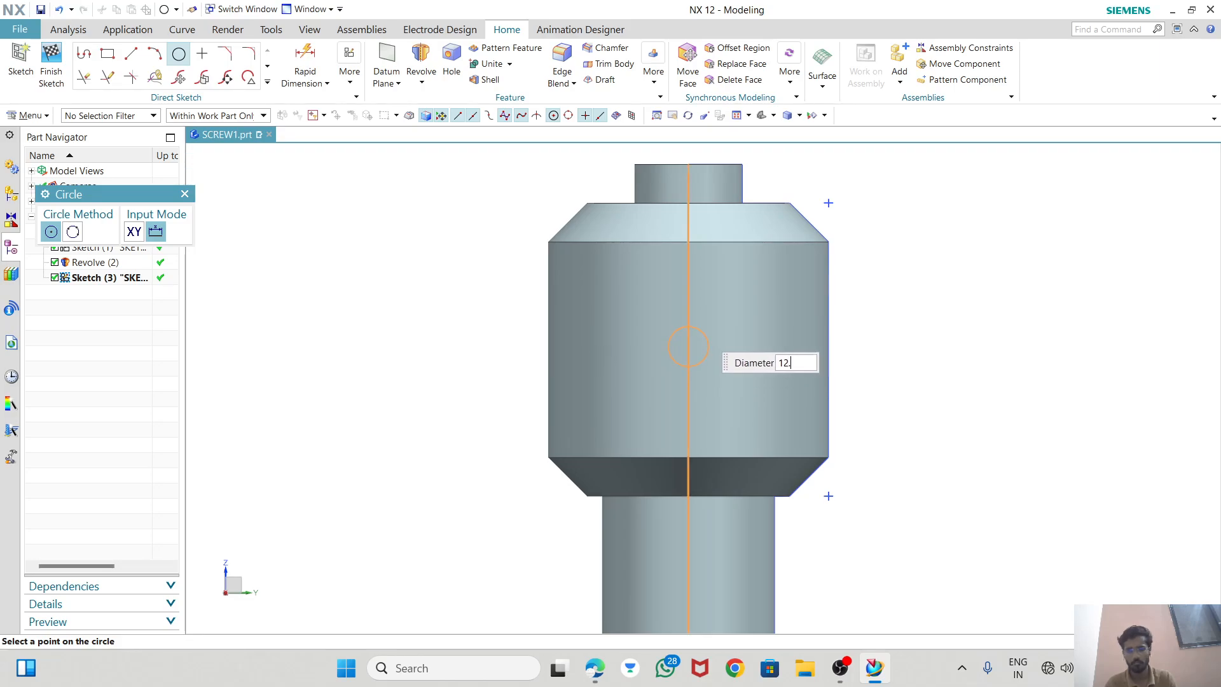
key(Return)
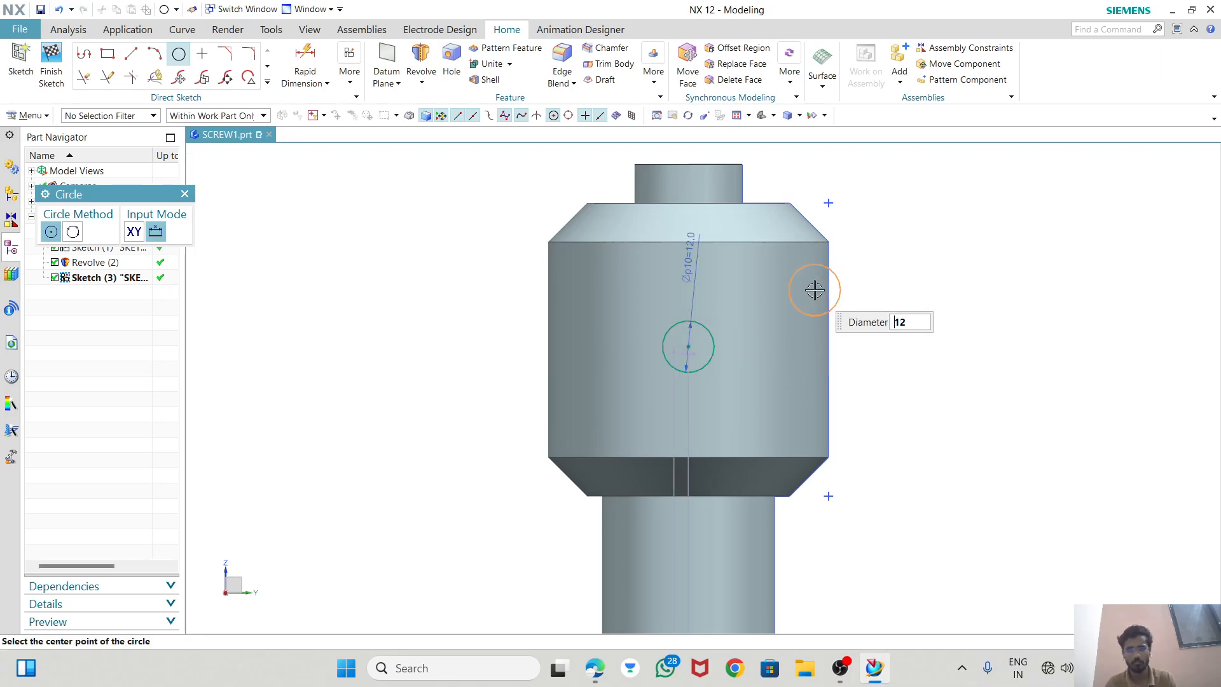
key(Escape)
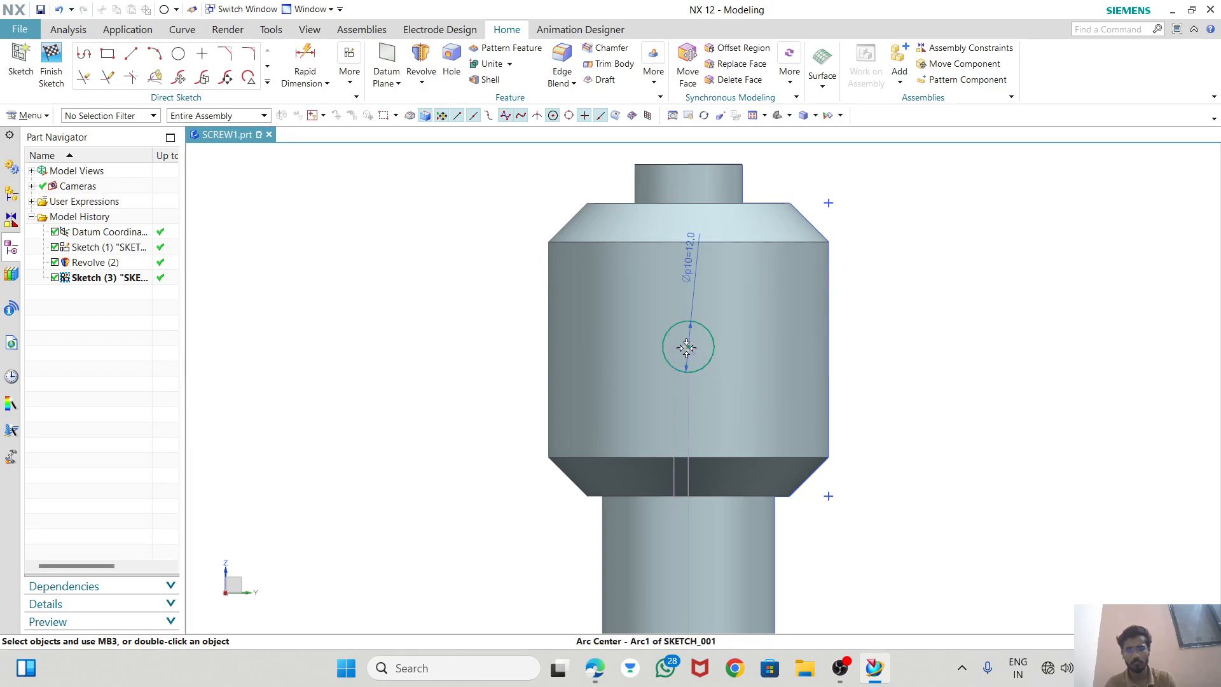
Make the circle's centre coincident with the midpoint of the head's vertical outer edge
click(689, 347)
click(829, 352)
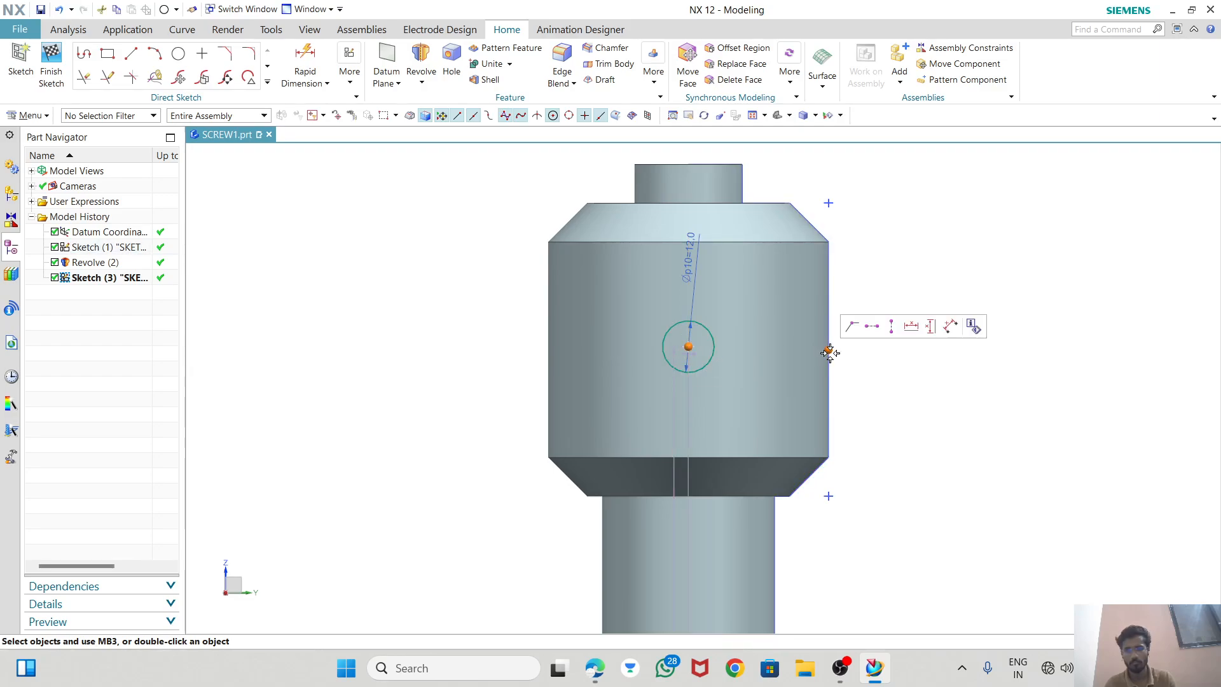
click(853, 327)
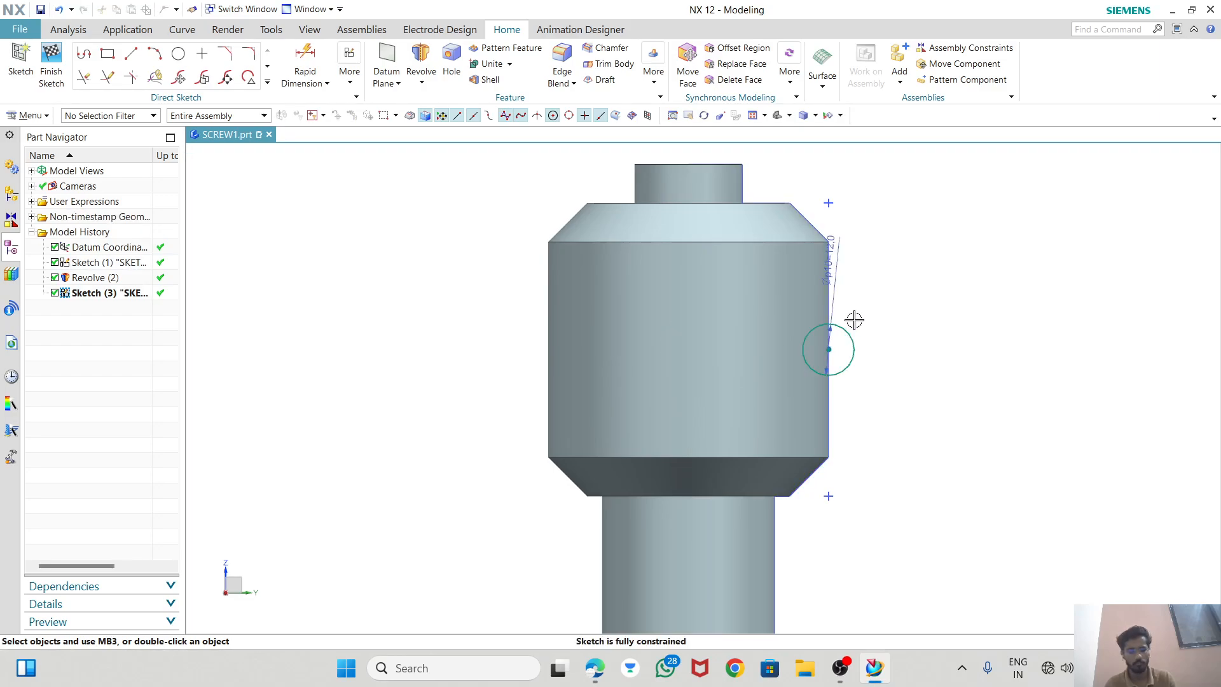
Replace the circle's coincident constraint with a horizontal alignment of its centre to the midpoint of the head's outer edge, and finish the sketch
key(ctrl+z)
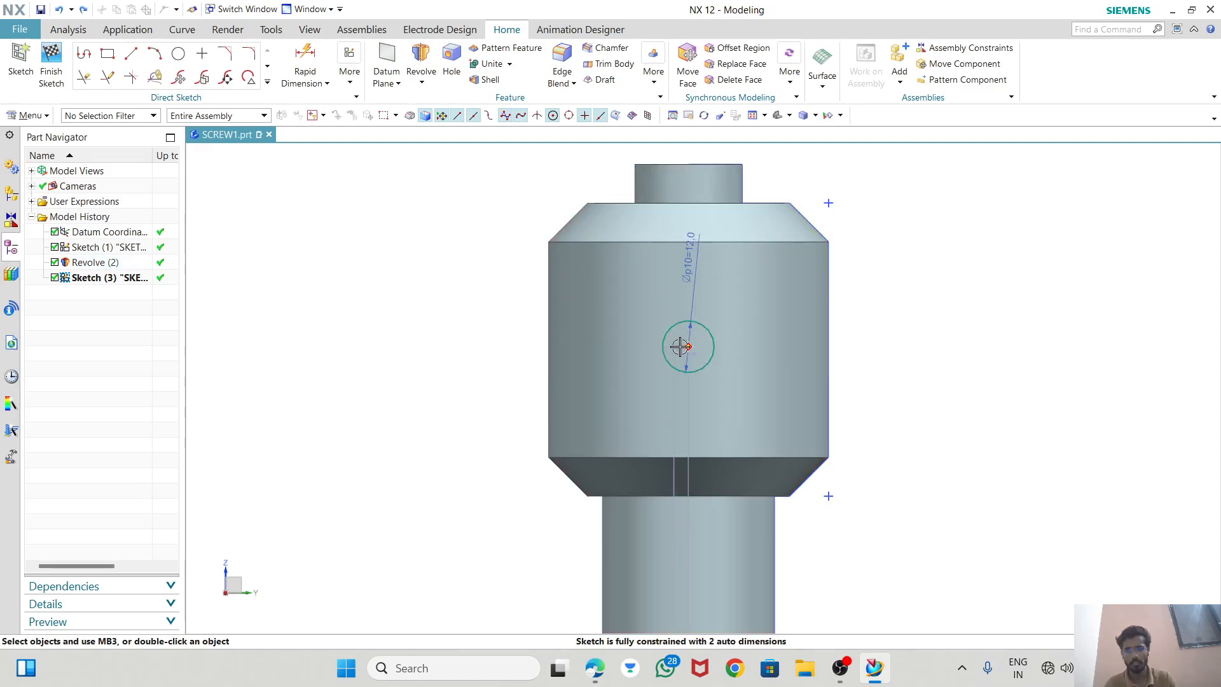
click(688, 347)
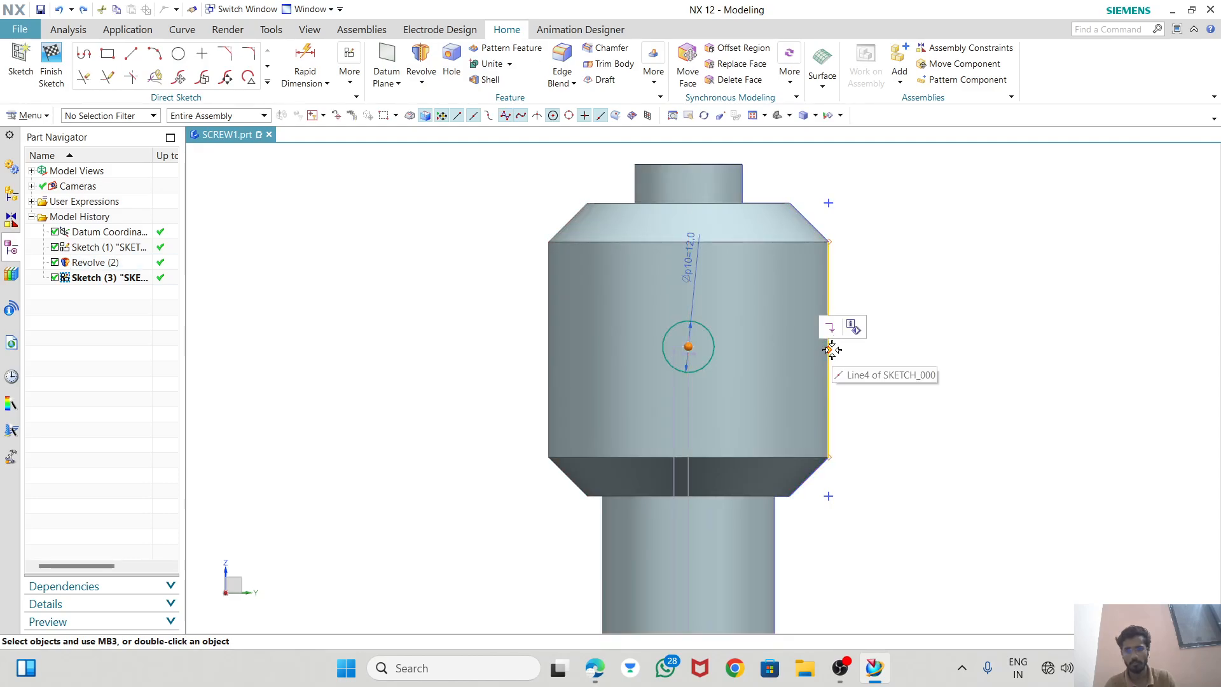
click(830, 349)
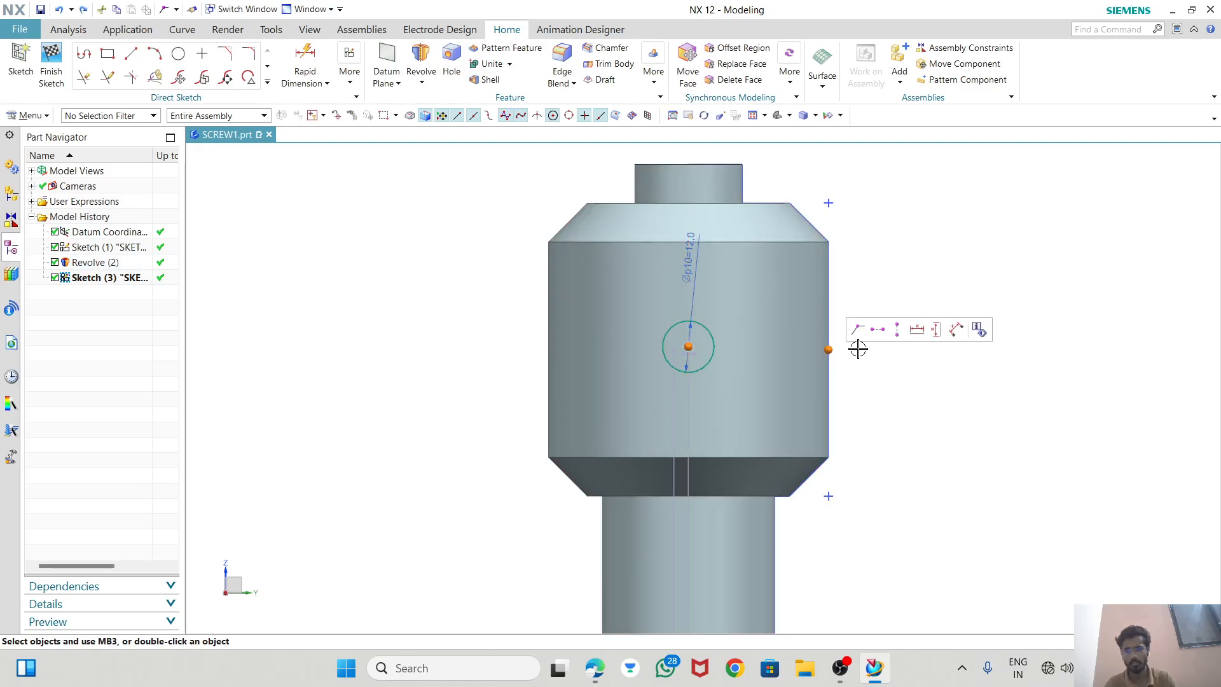
click(891, 334)
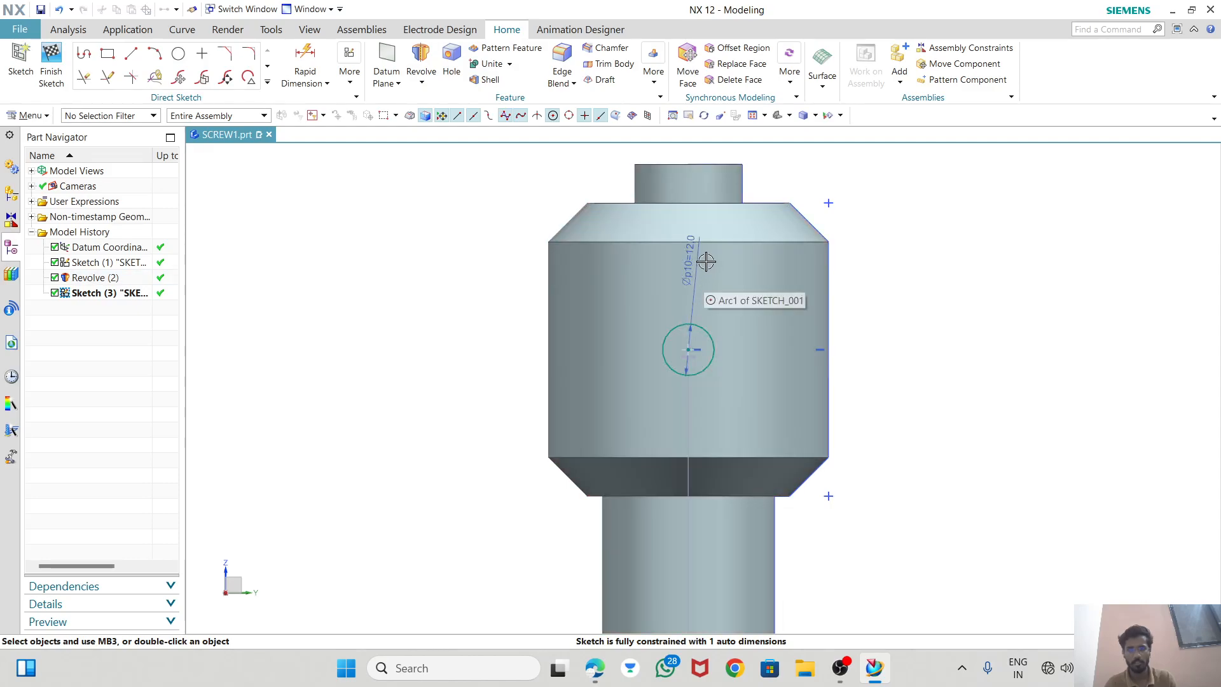
click(688, 349)
click(692, 242)
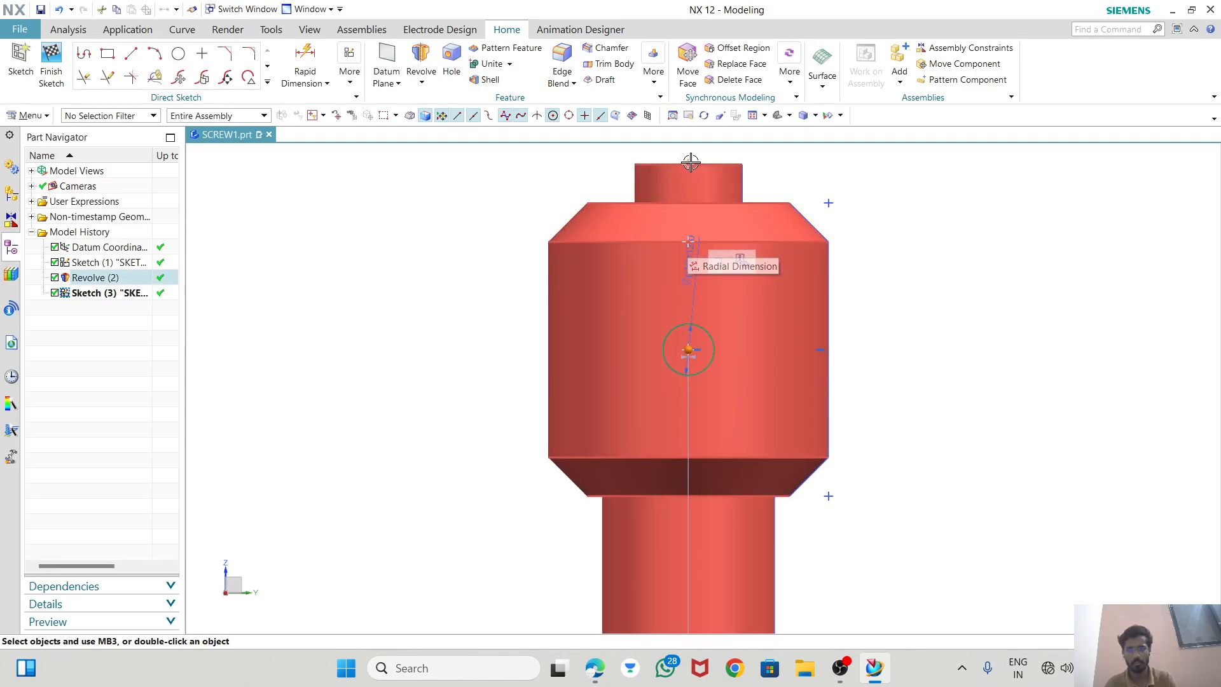
key(Escape)
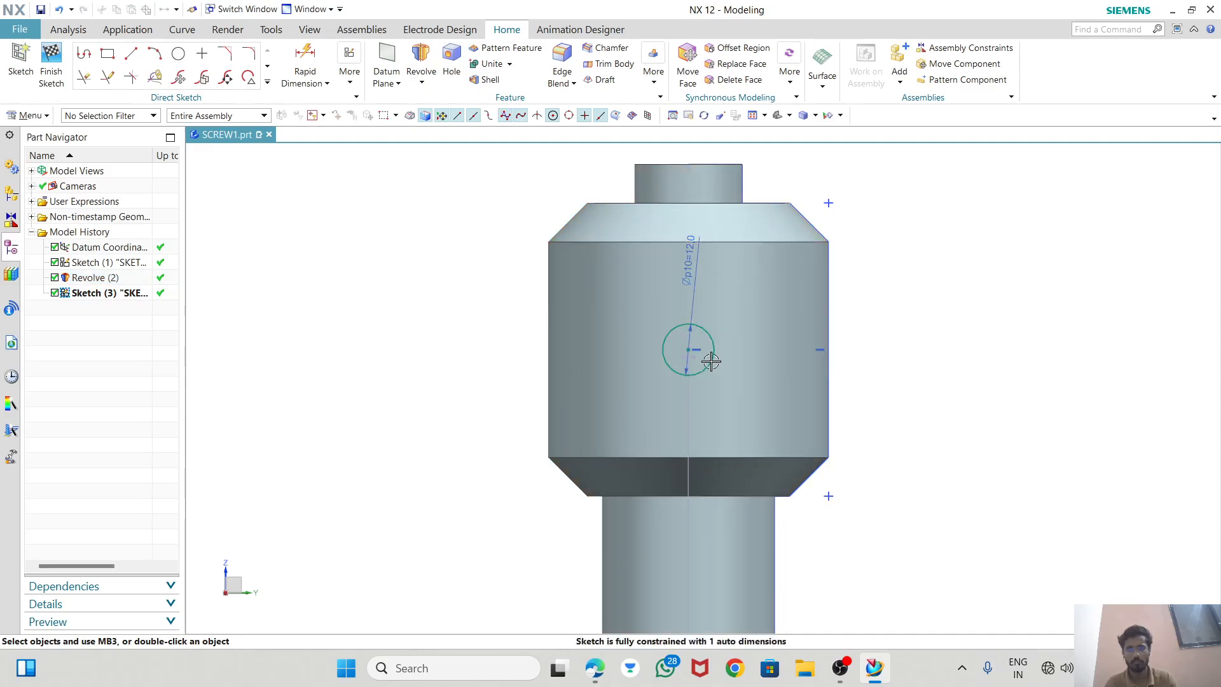
click(52, 60)
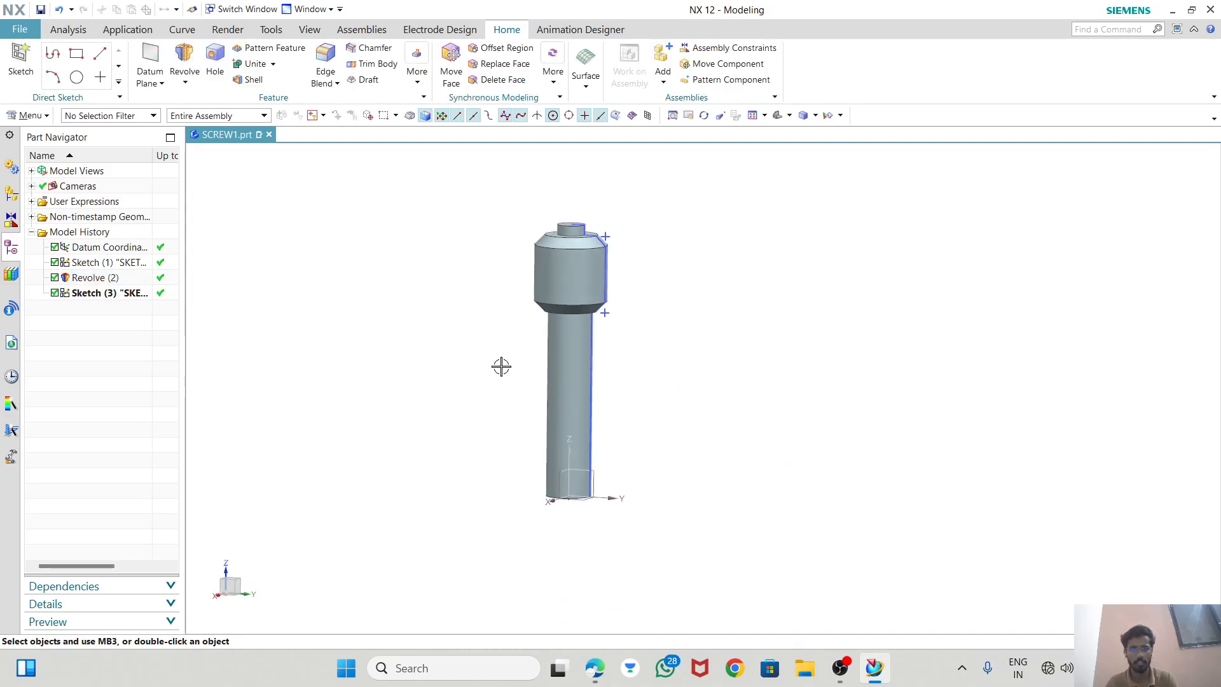
Start an Extrude of the circle sketch, reverse its direction and set the start distance to -40 mm
click(111, 293)
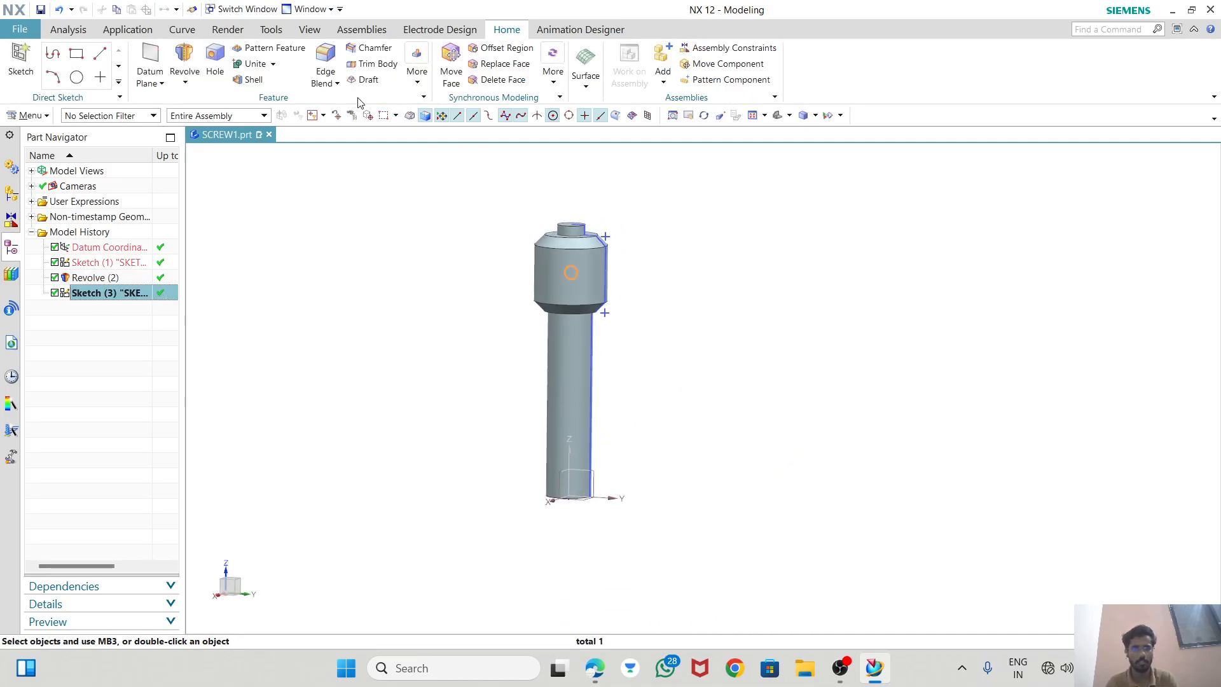
click(185, 82)
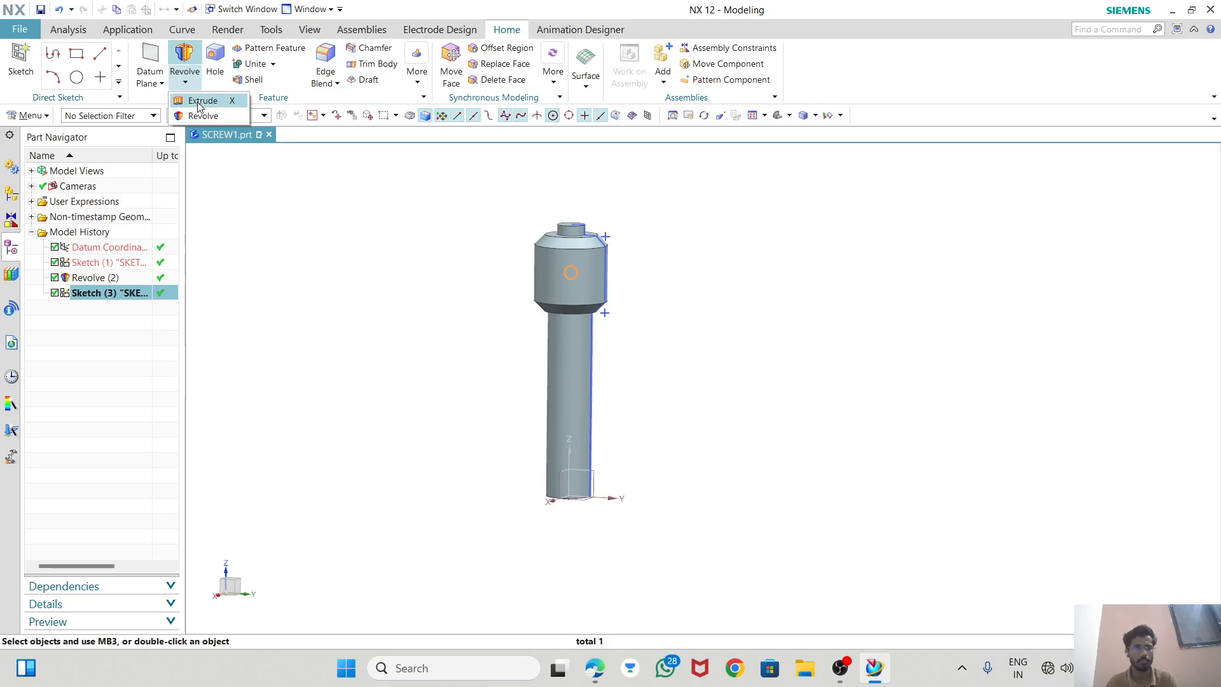
click(203, 100)
middle_drag(643, 306, 548, 321)
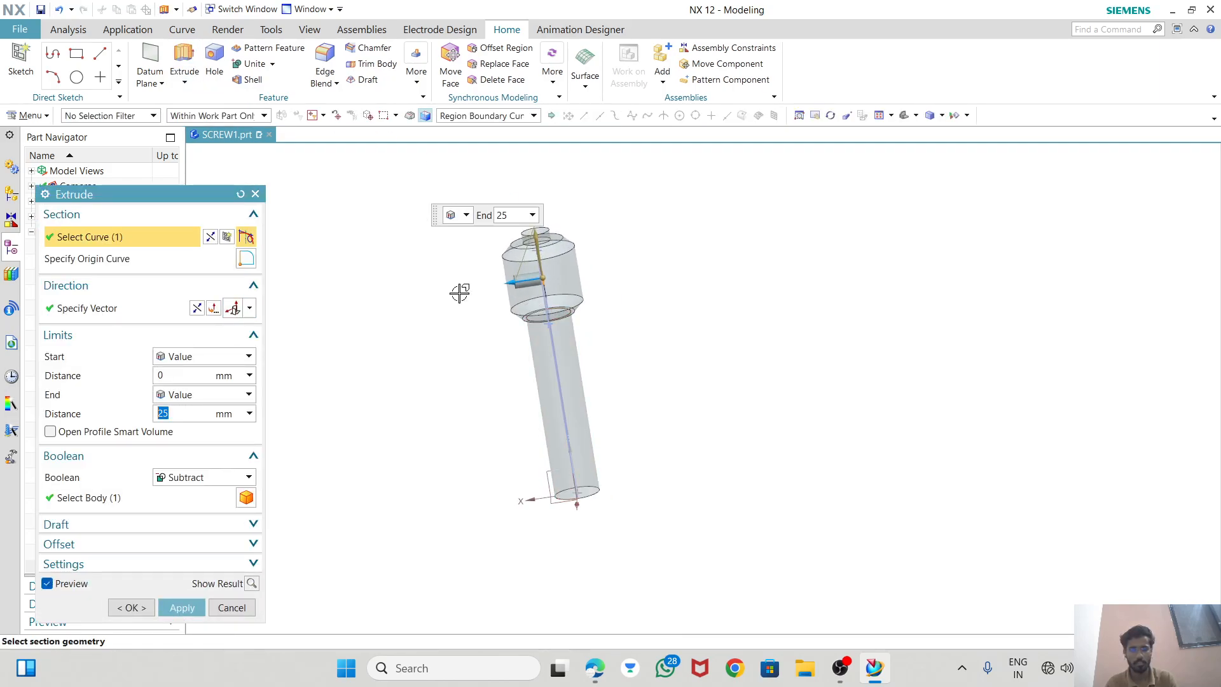
click(198, 309)
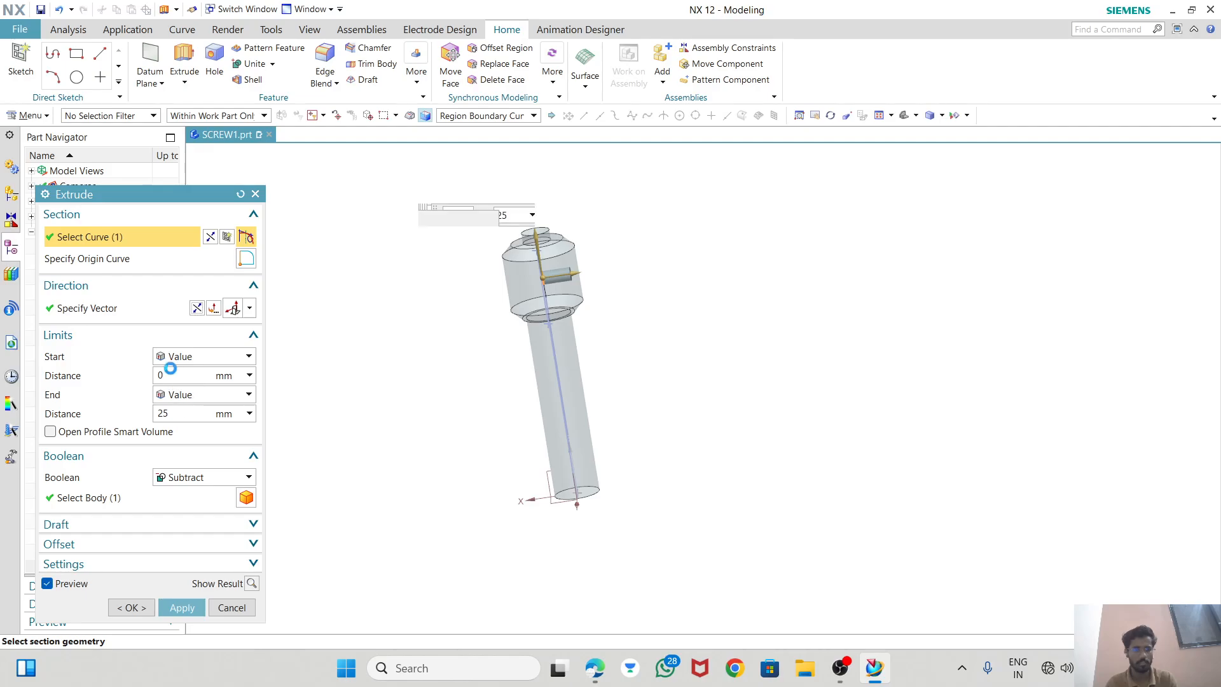
click(171, 369)
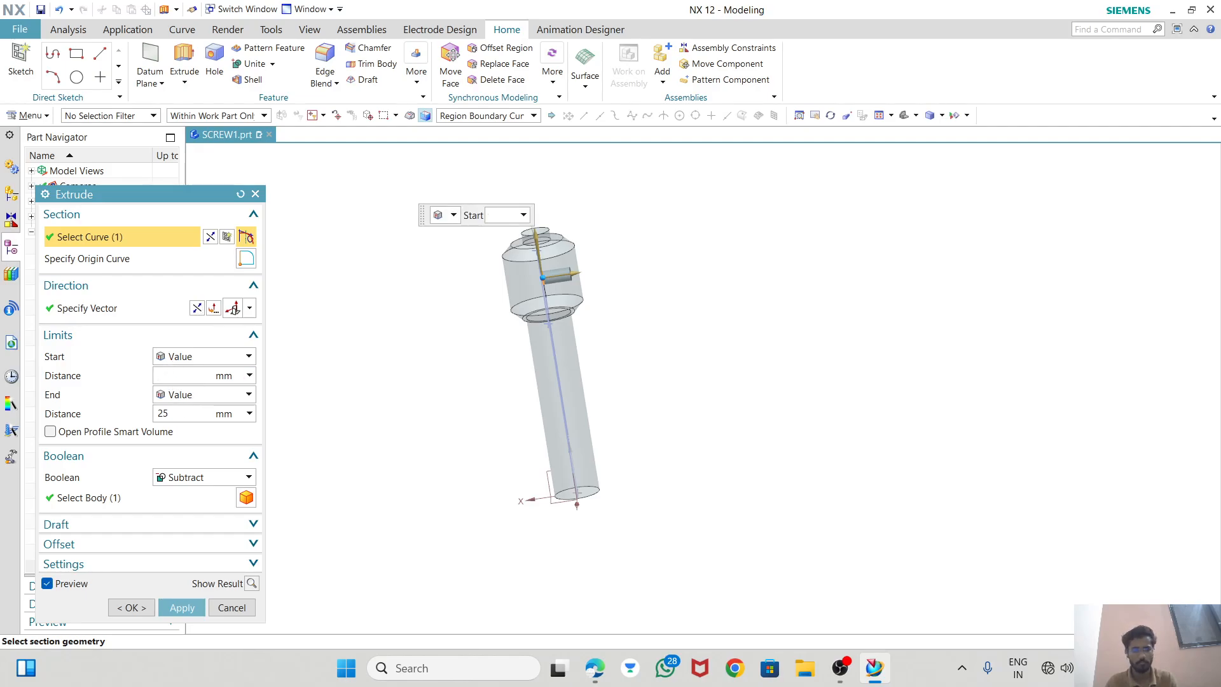
key(Return)
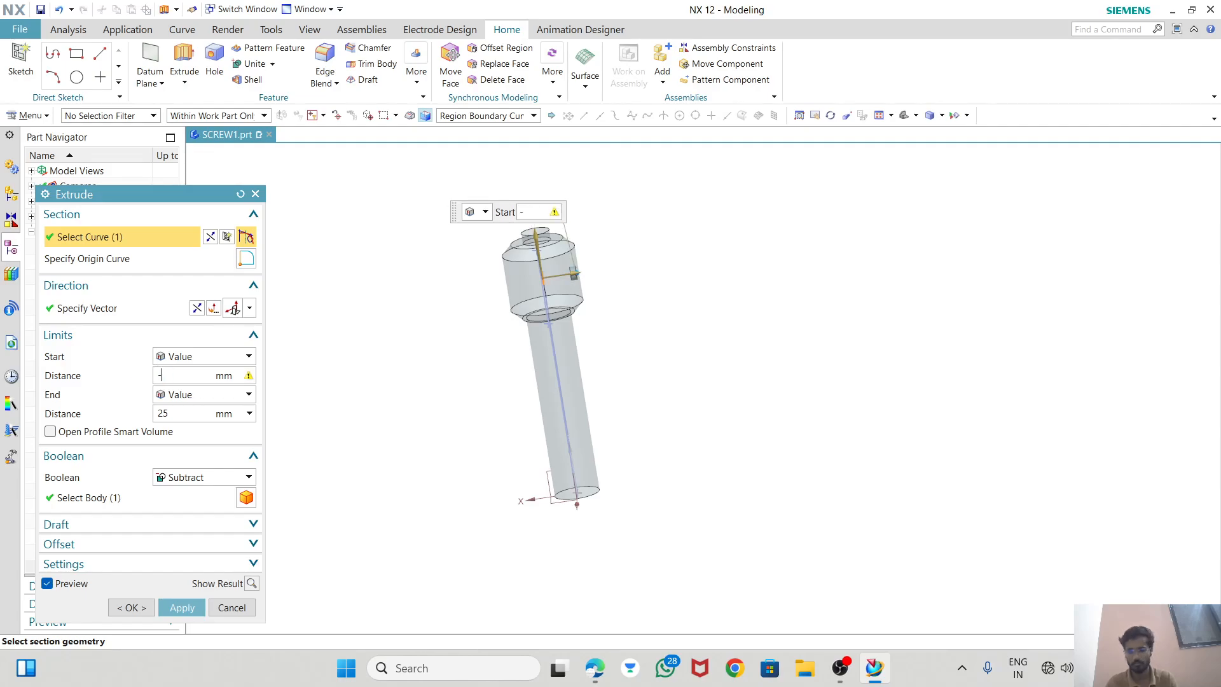
key(Return)
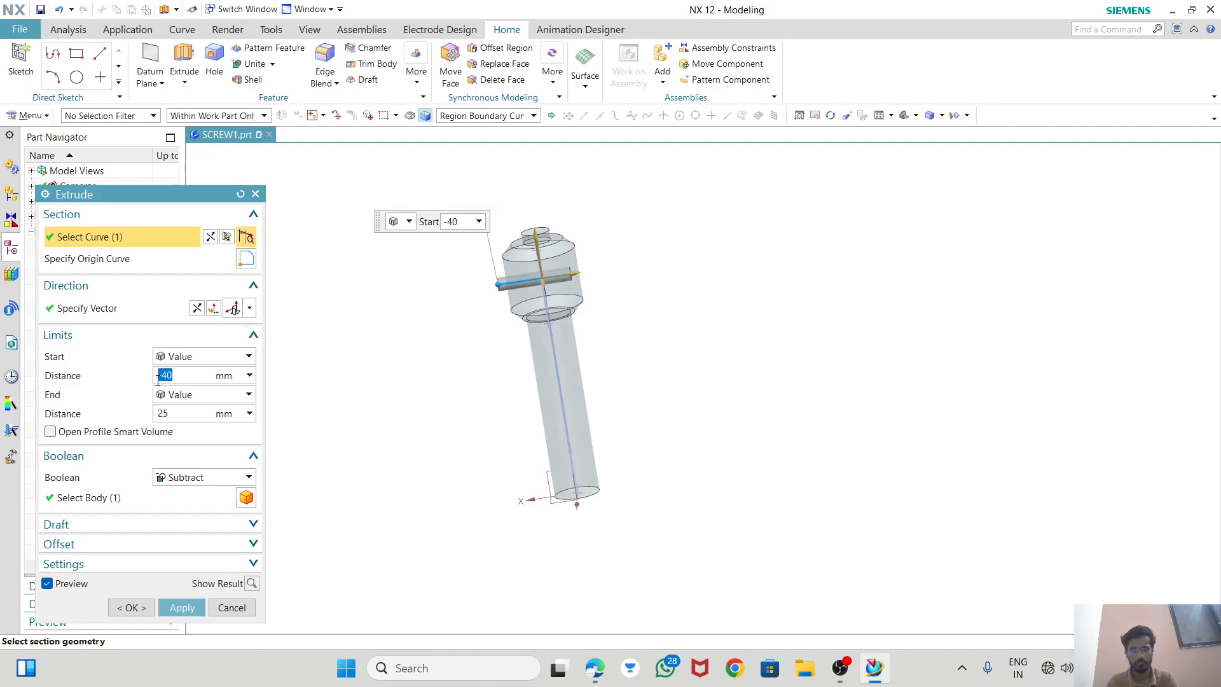
Set the extrusion's end distance to 40 mm and subtract it from the screw body to cut the hole through the head
click(170, 413)
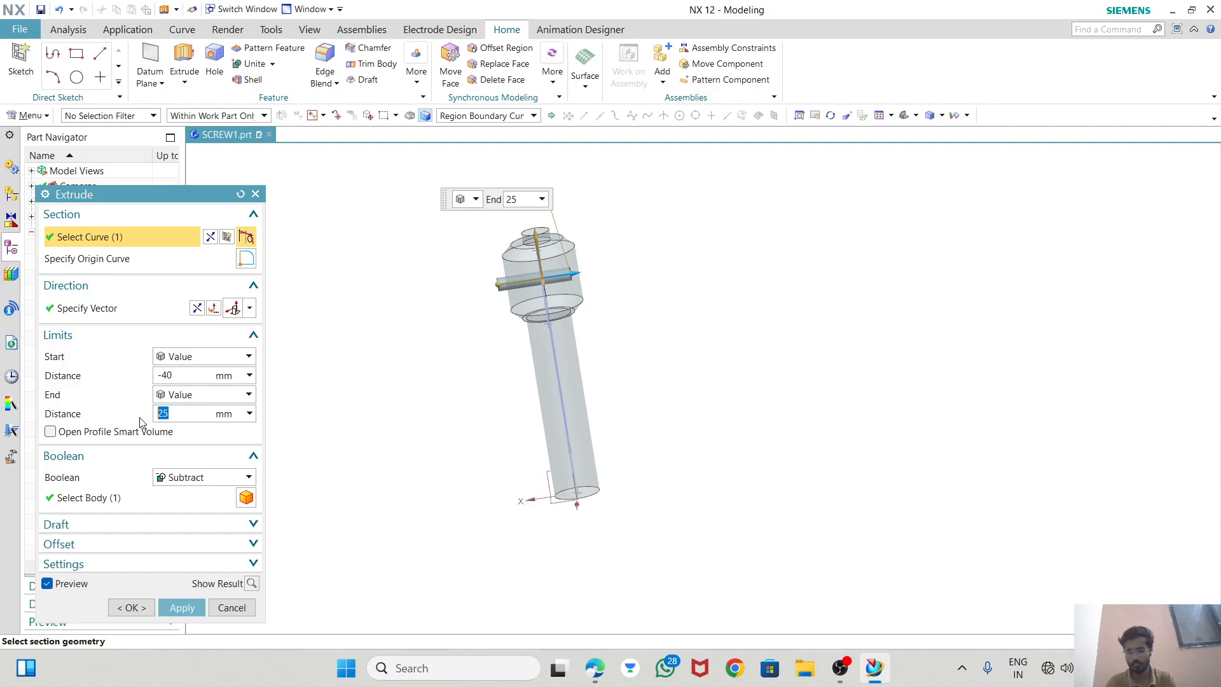
text(40)
key(Return)
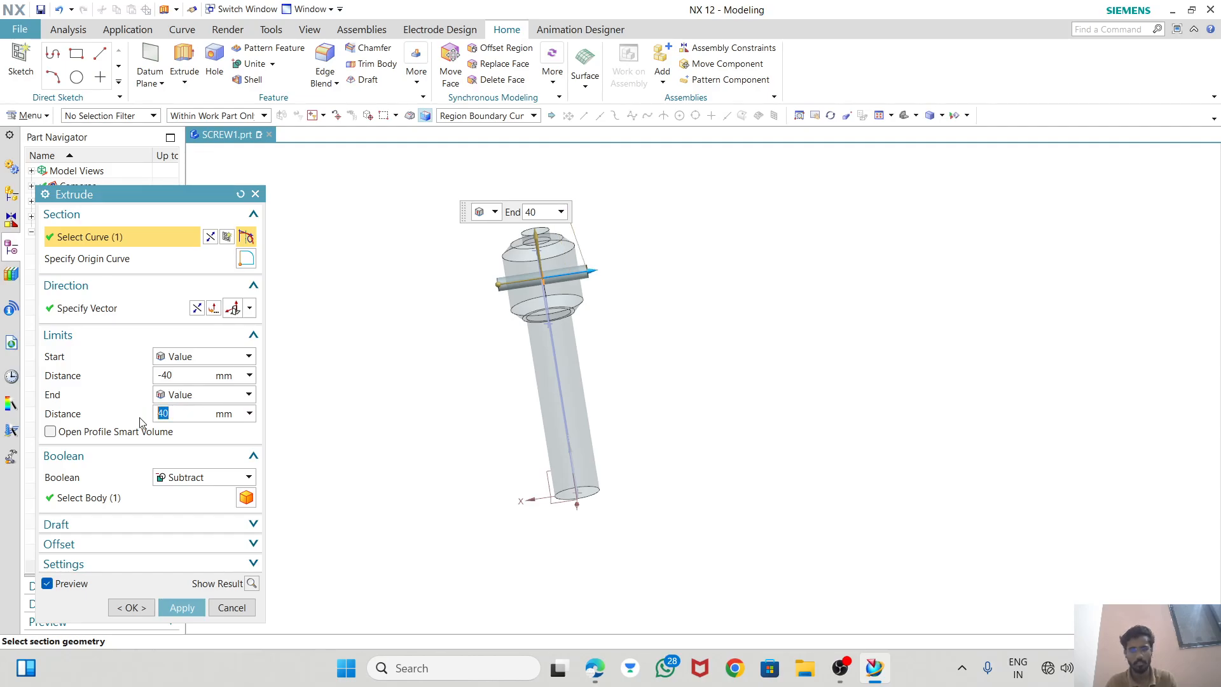
click(186, 477)
click(185, 521)
click(180, 608)
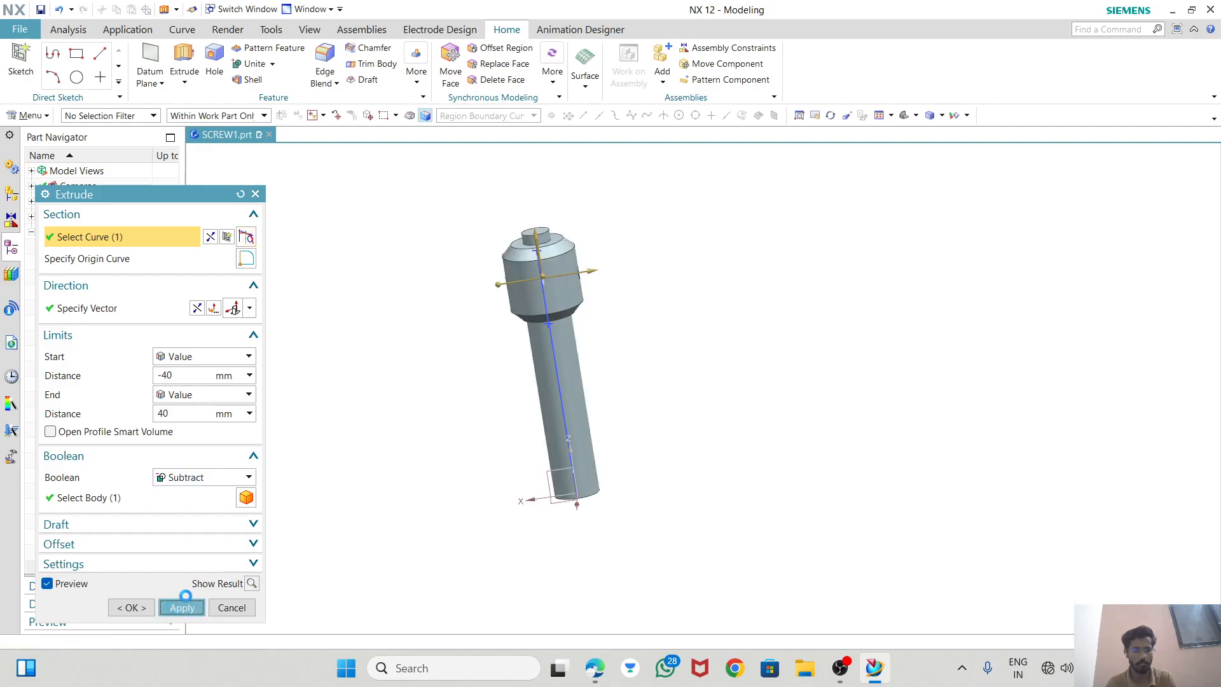
middle_drag(560, 286, 588, 401)
click(232, 607)
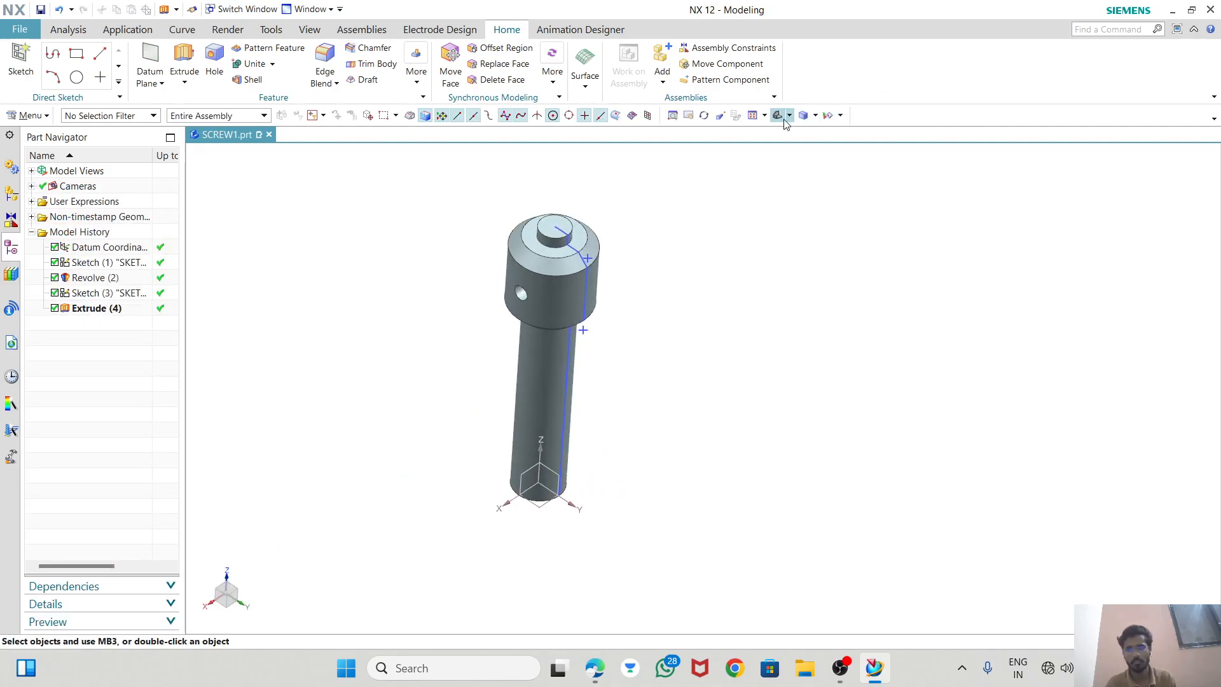
Inspect the cross hole in the head, check the drill and tap callout in the browser PDF, and return to NX
click(784, 119)
scroll(747, 204, down, 3)
scroll(755, 199, up, 4)
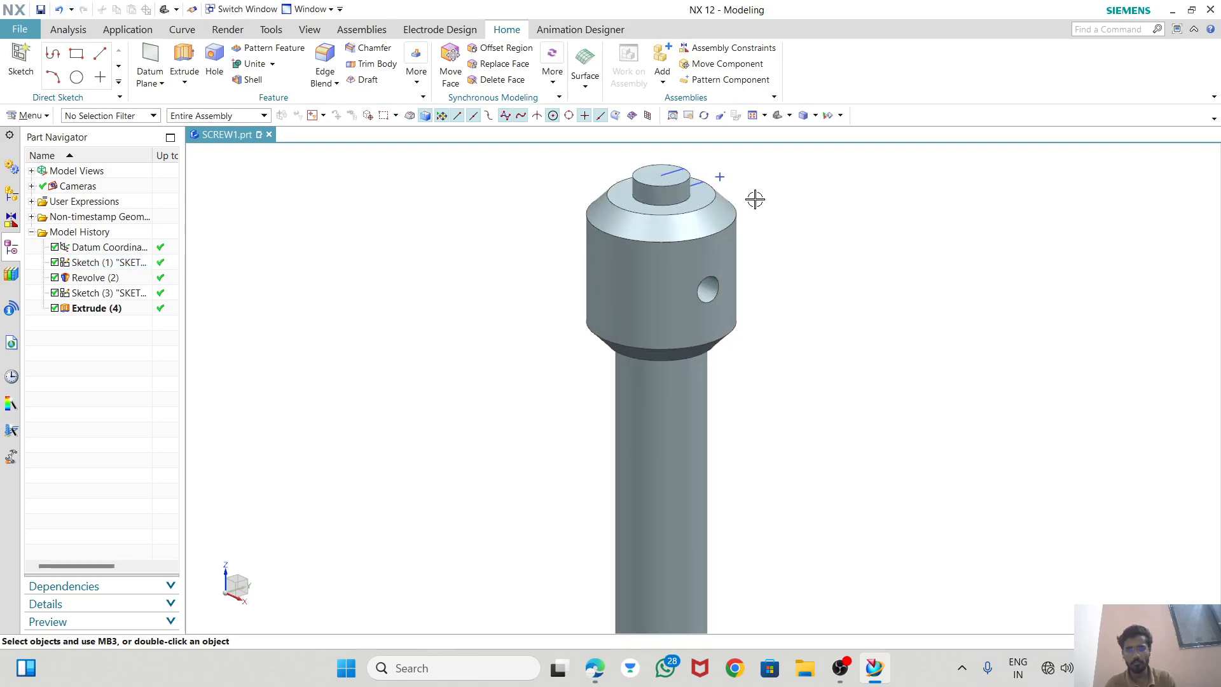
scroll(744, 305, down, 3)
scroll(708, 245, up, 3)
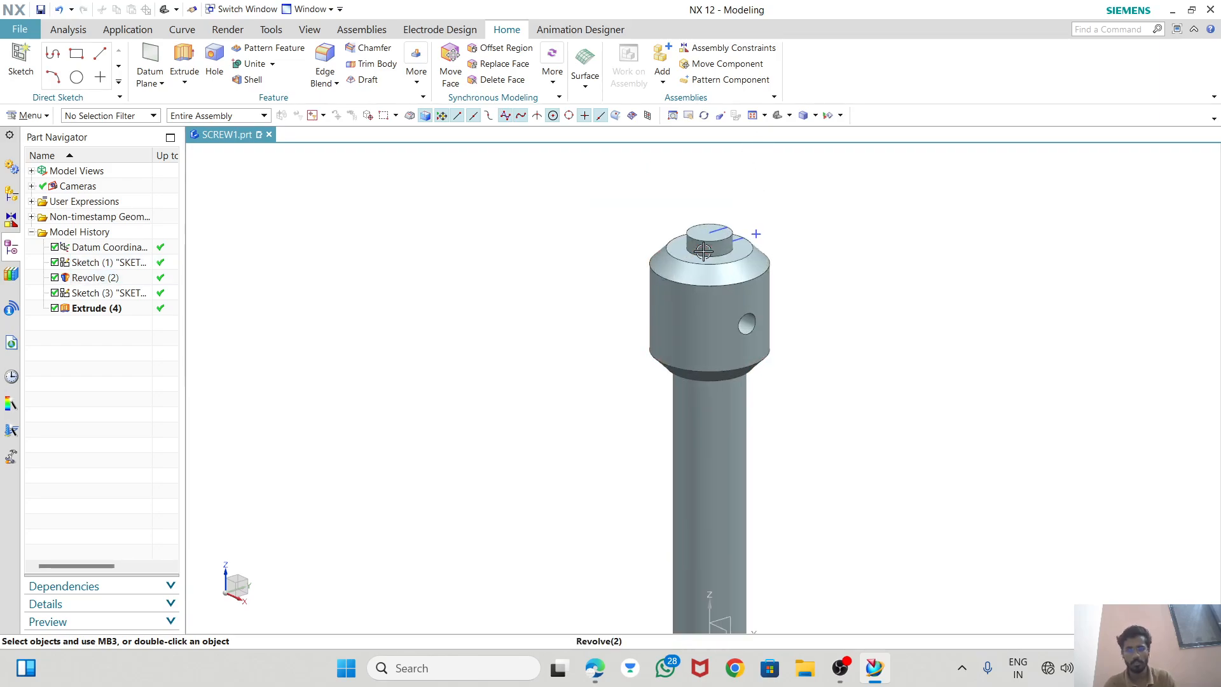
scroll(674, 202, down, 1)
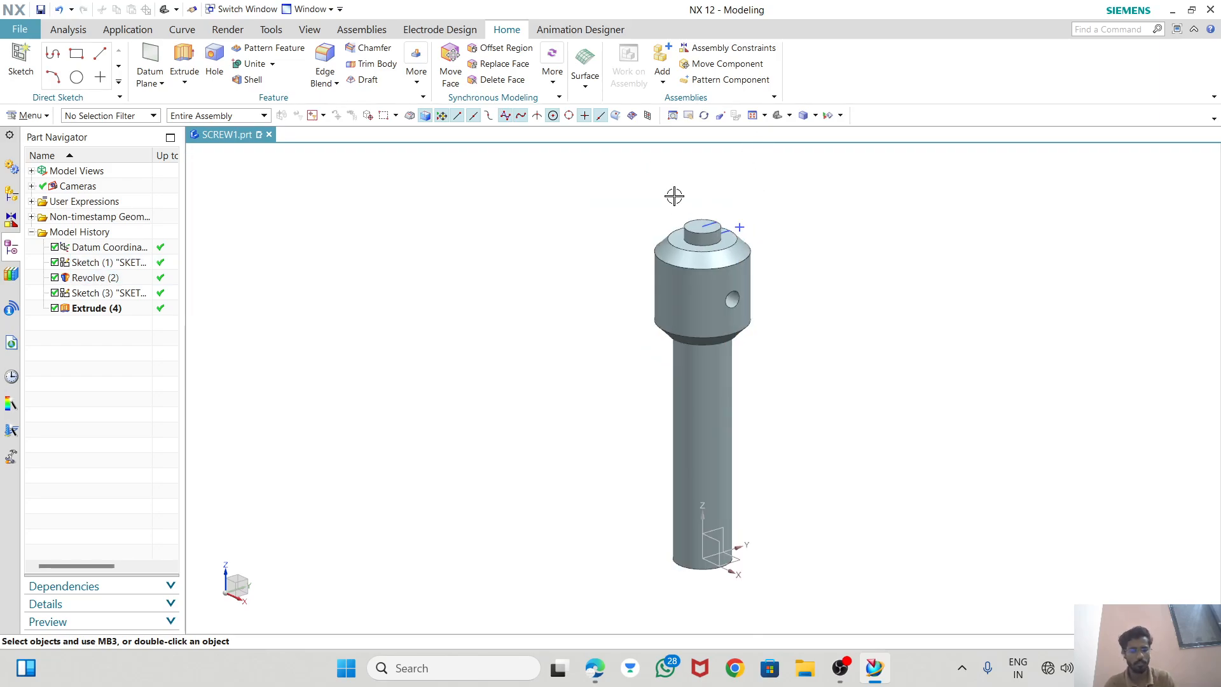
key(alt+Tab)
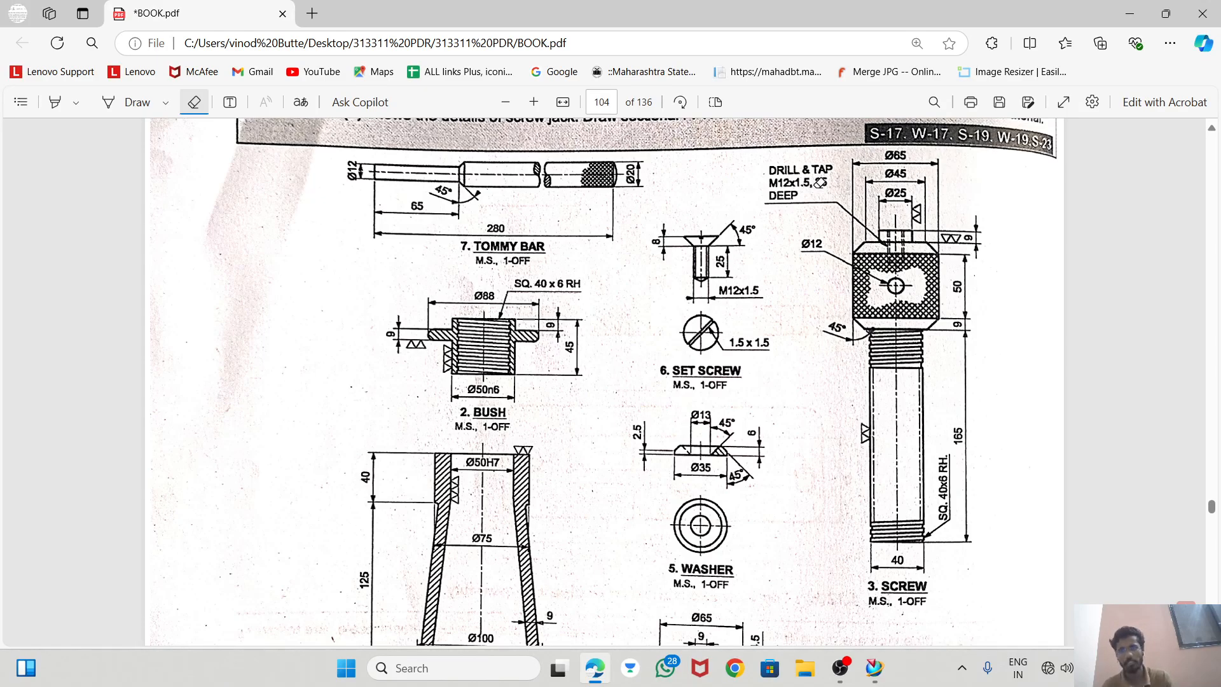
ctrl+scroll(820, 182, up, 1)
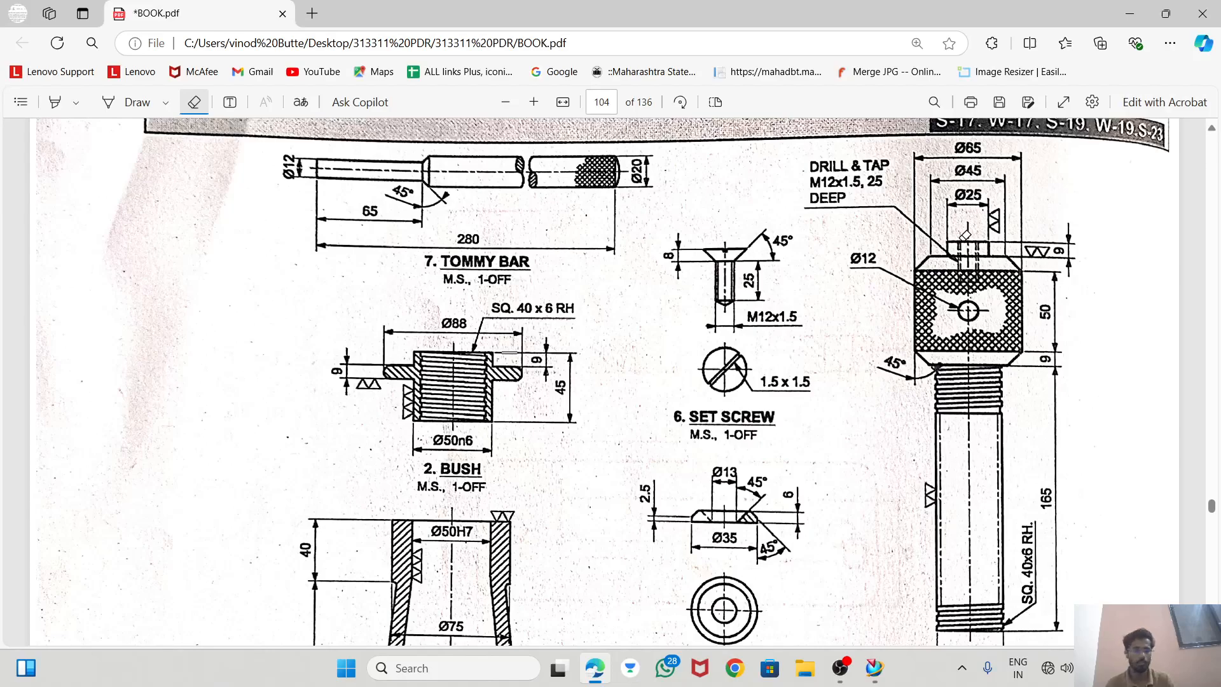
key(alt+Tab)
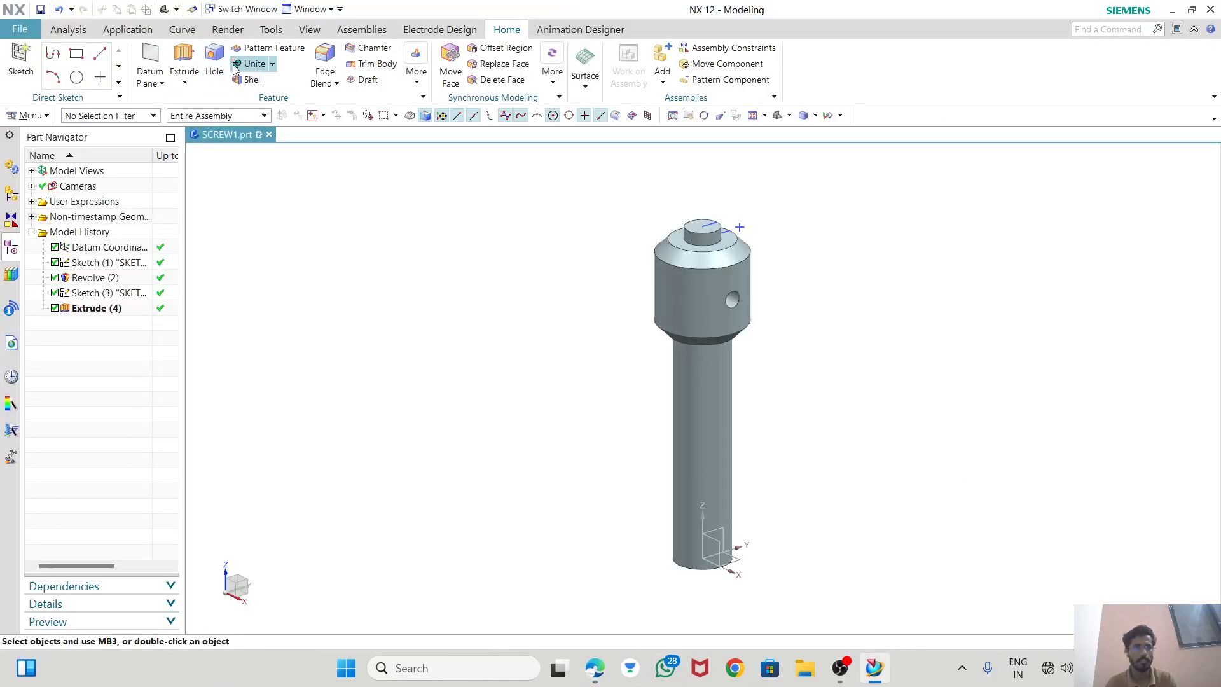
click(214, 64)
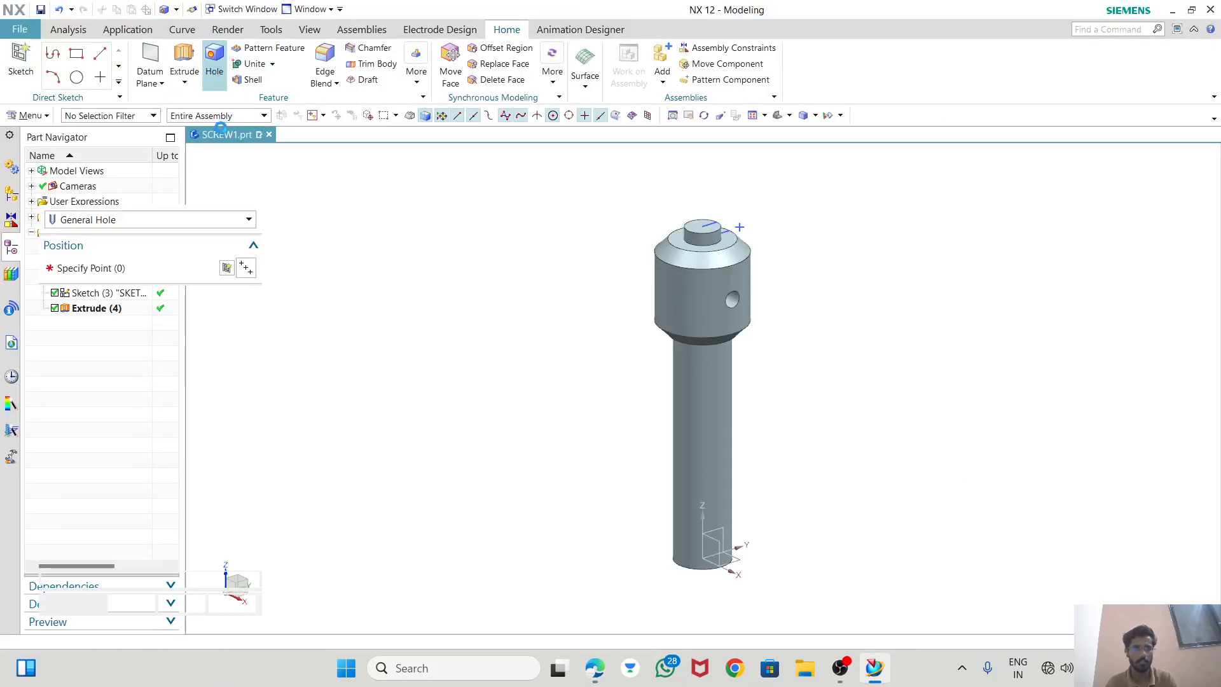
click(699, 225)
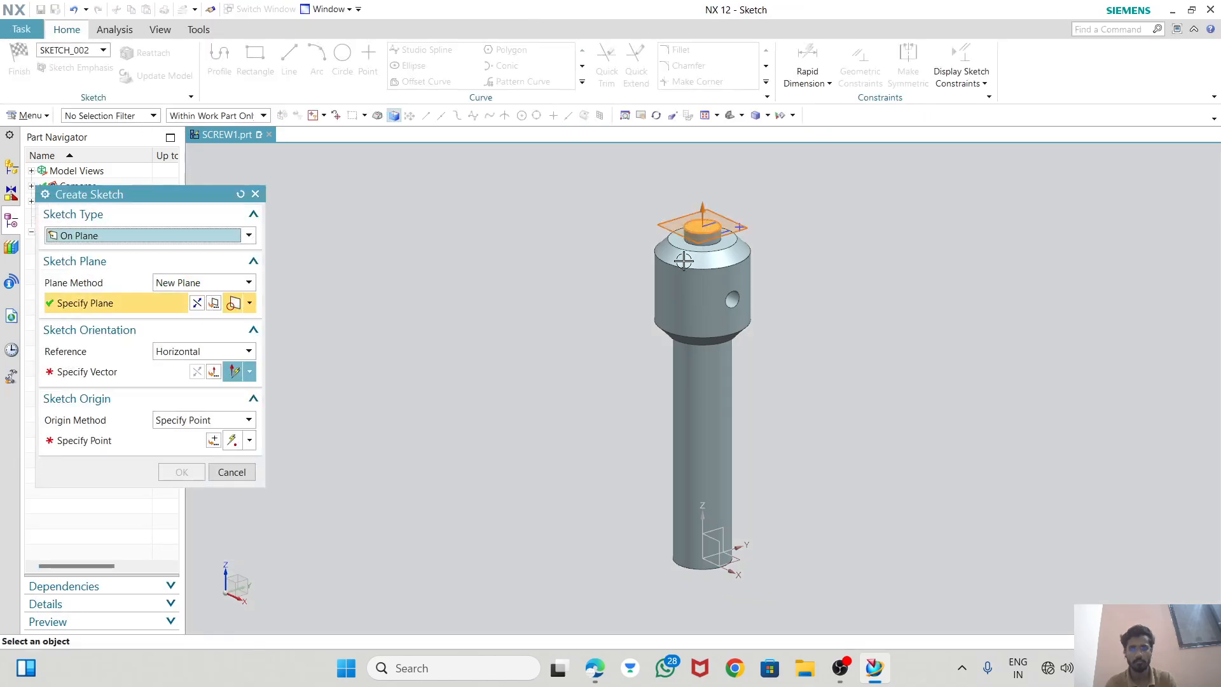
click(227, 473)
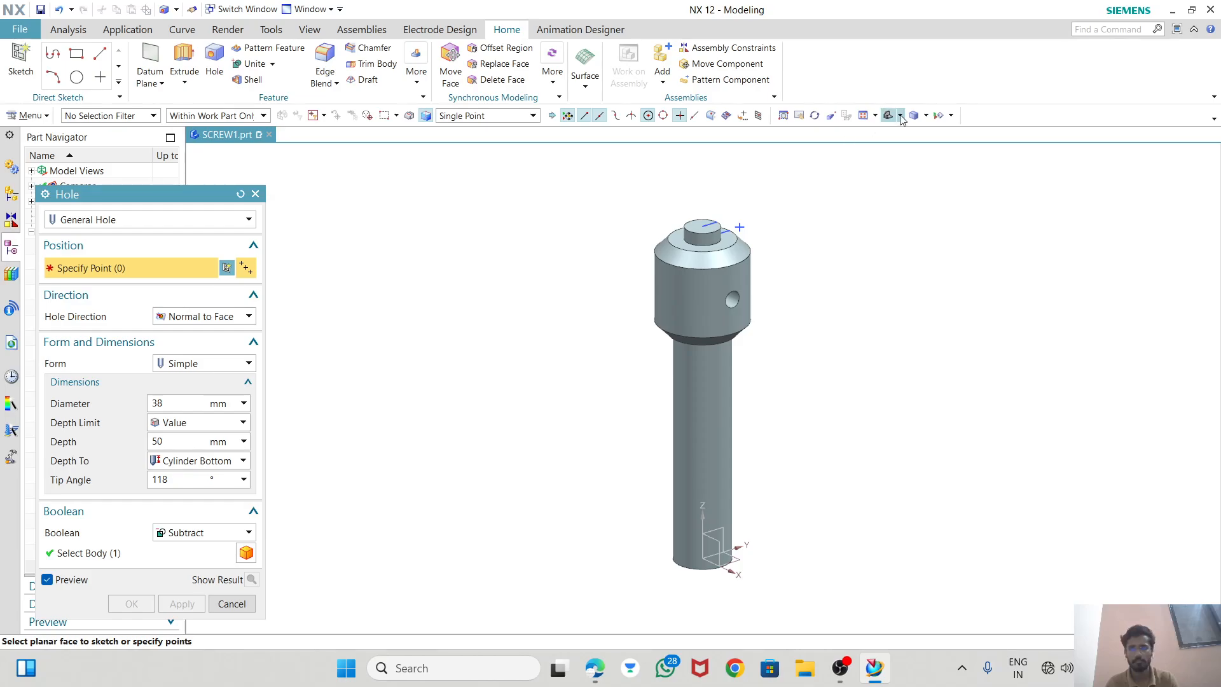
click(255, 194)
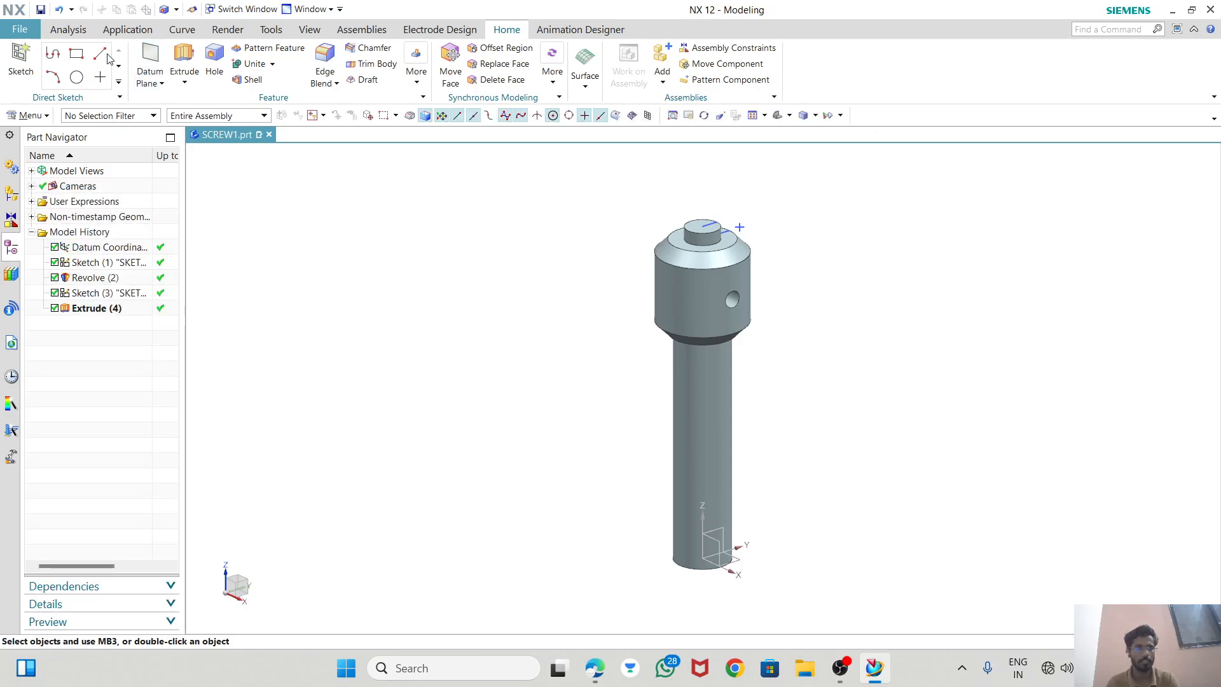
Create a new sketch on the flat top face of the small cylinder above the screw head
click(20, 60)
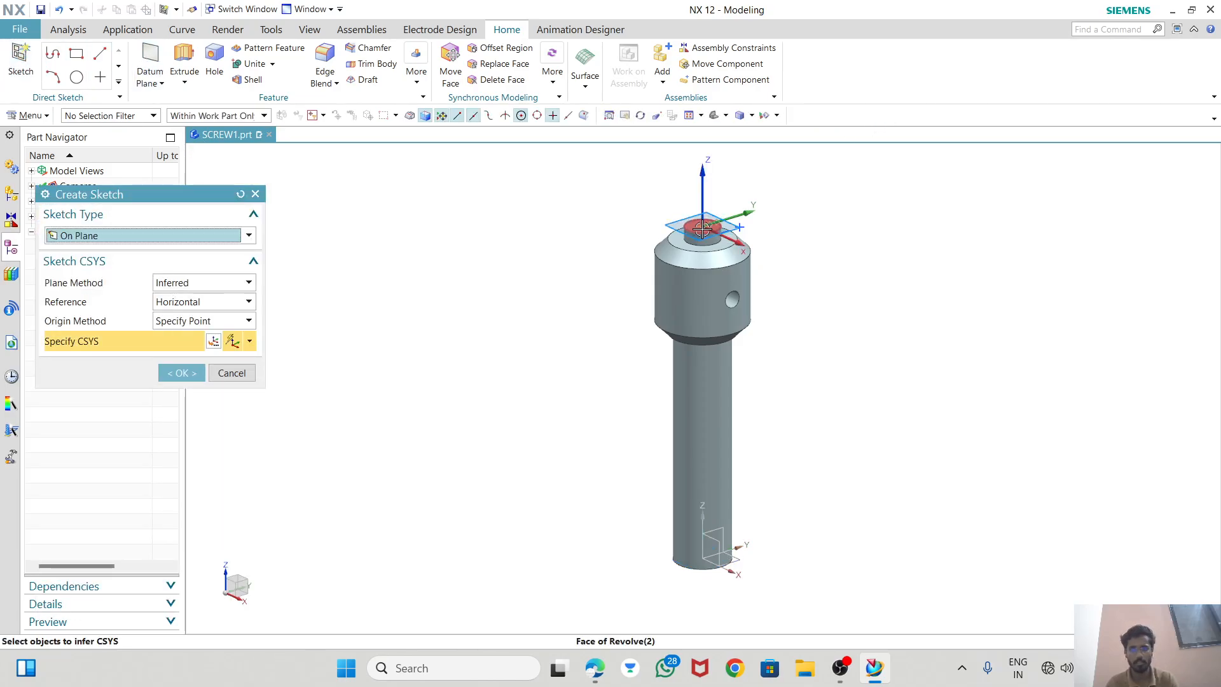
click(703, 229)
click(183, 373)
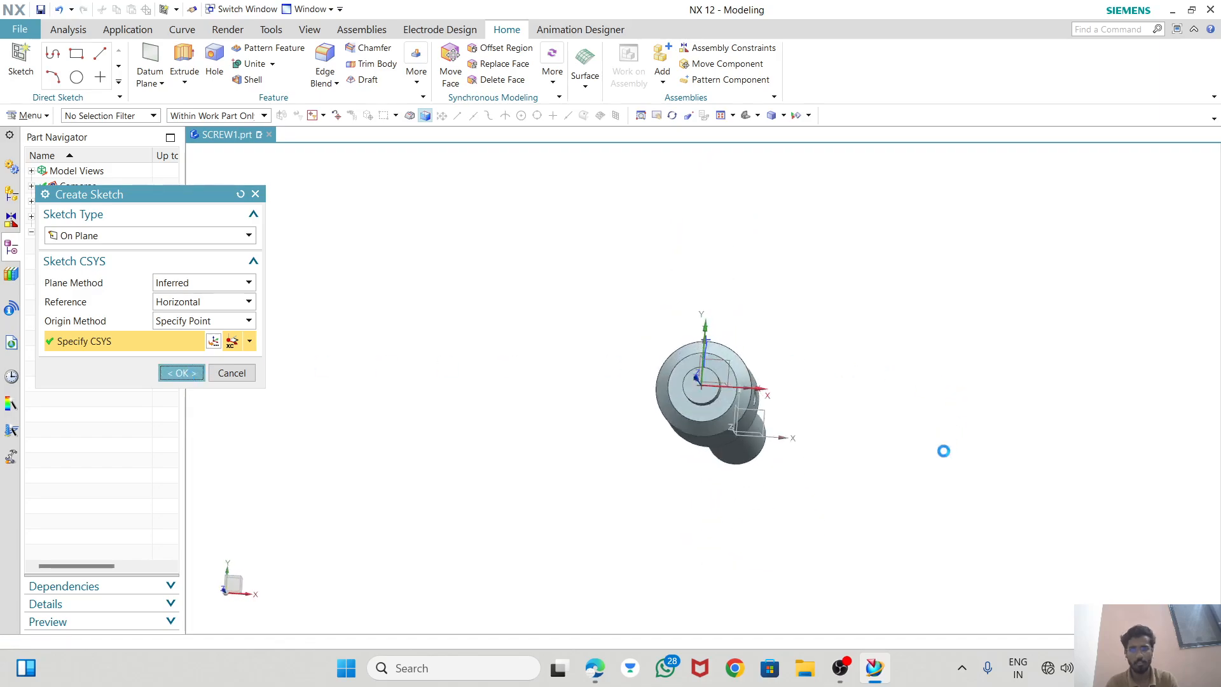
Place a sketch point at the centre of the top face and make it coincident with the sketch origin
click(199, 62)
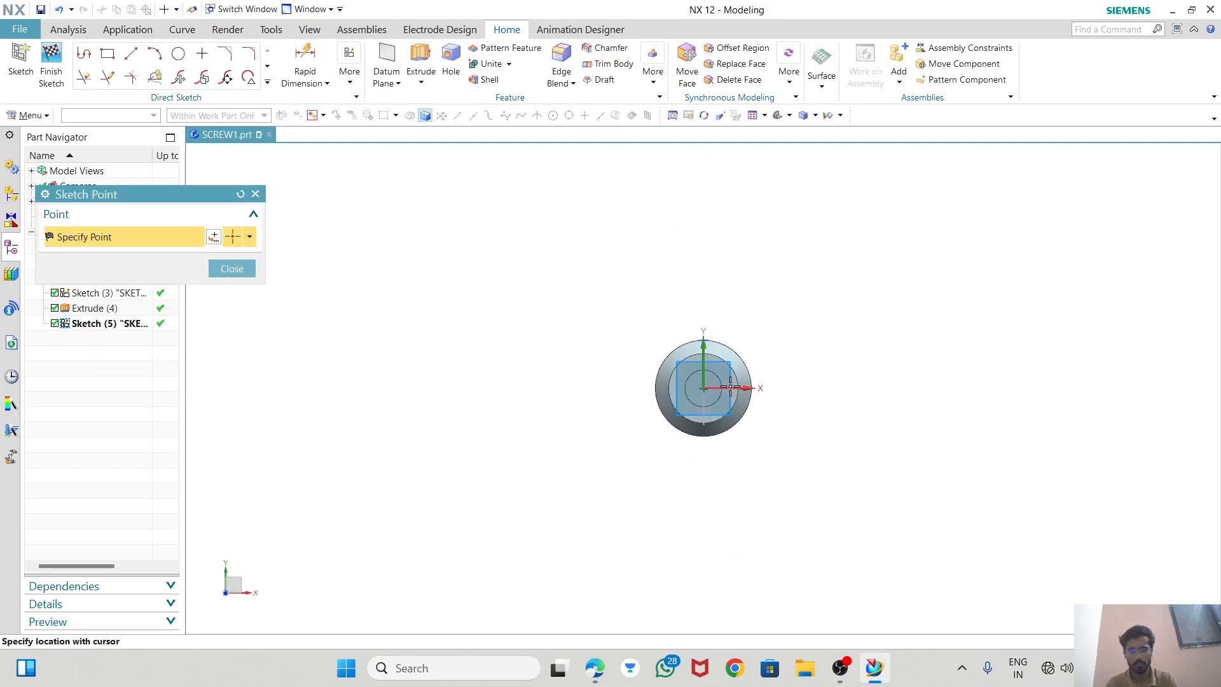
scroll(704, 389, up, 5)
key(Escape)
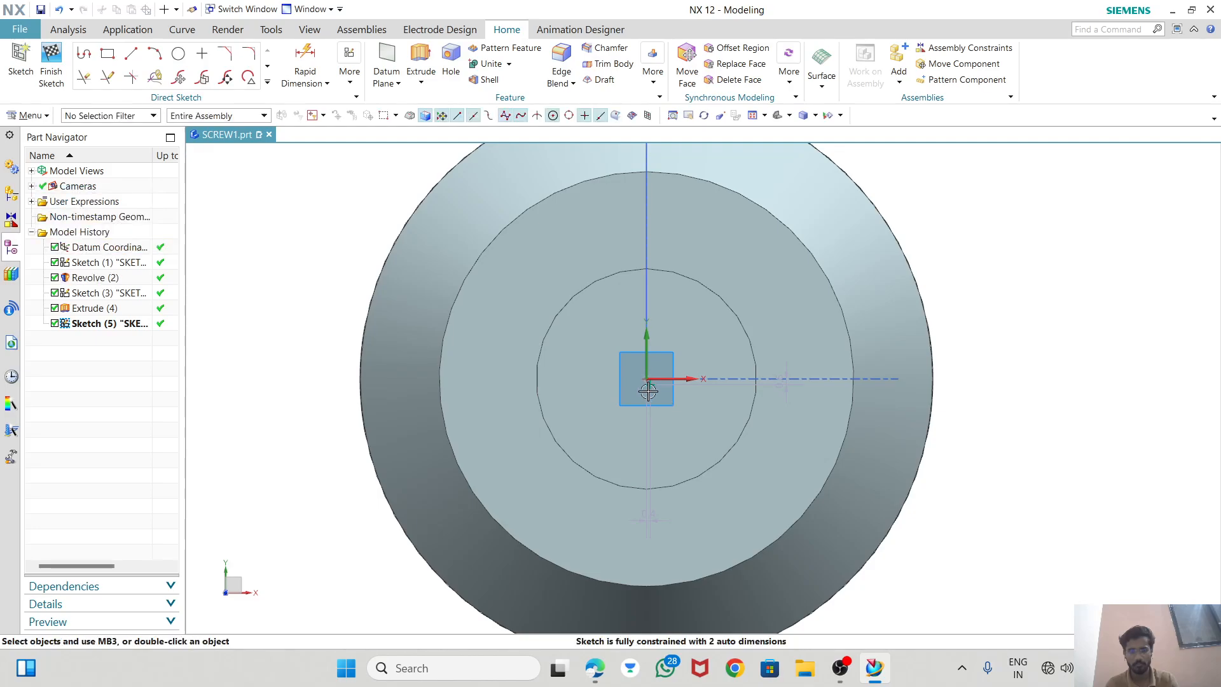
click(647, 380)
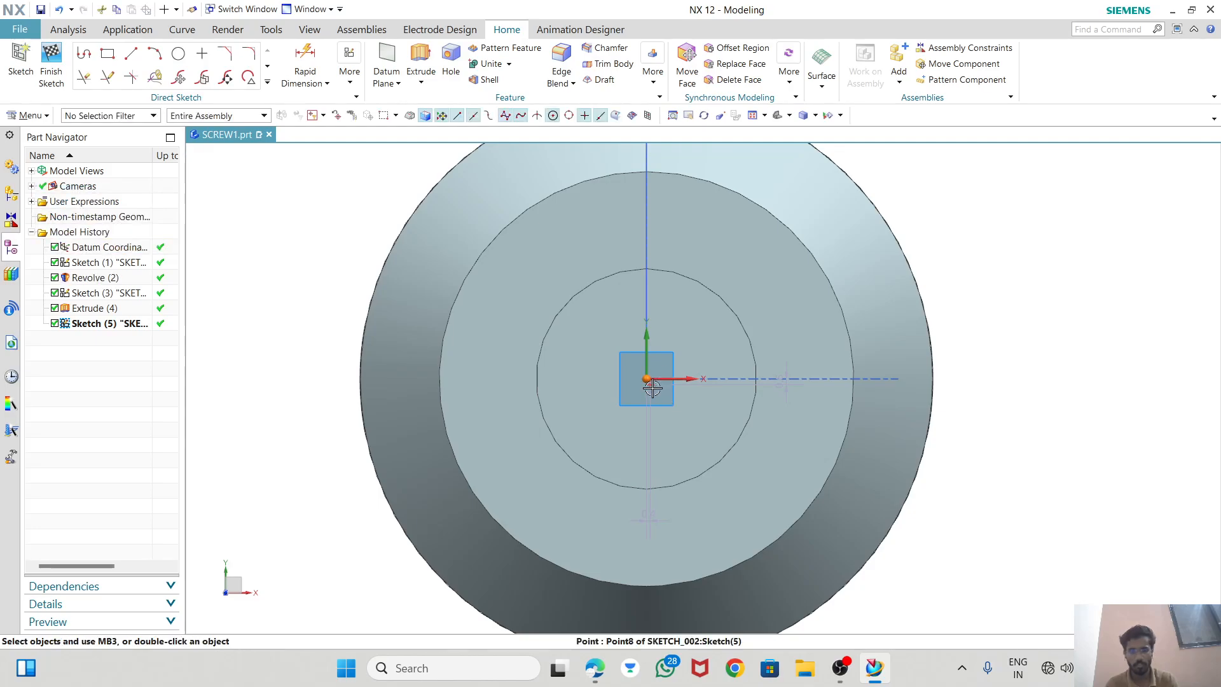
click(653, 388)
click(711, 367)
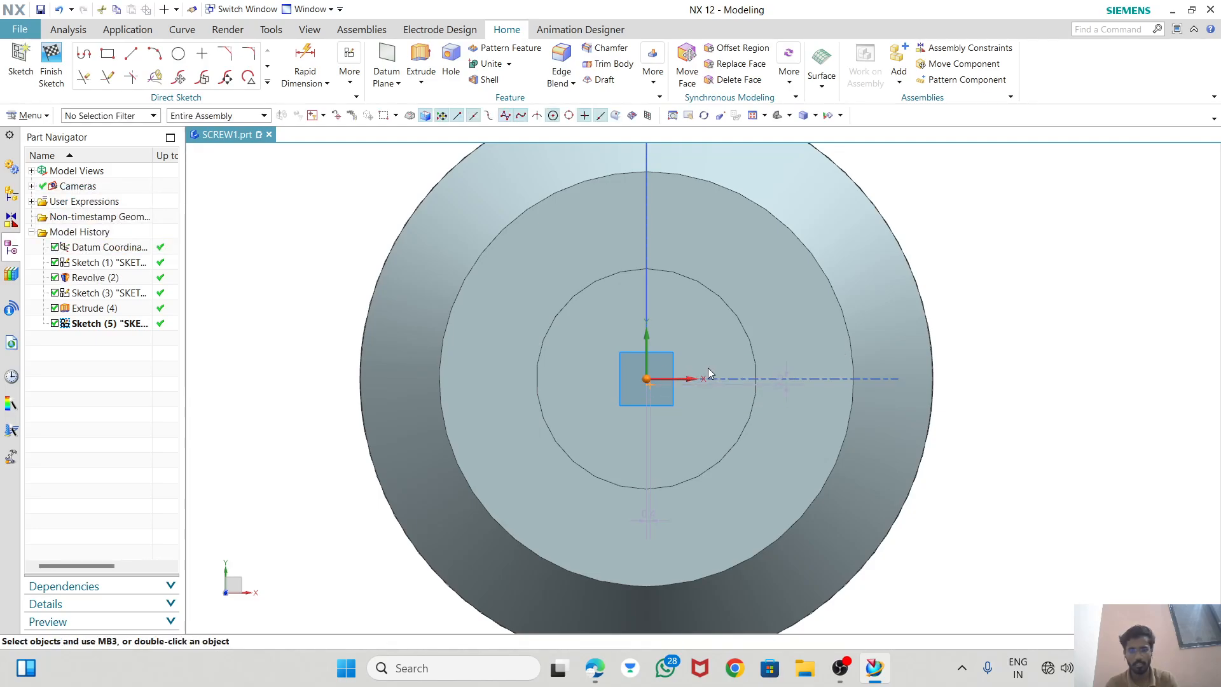
scroll(727, 379, down, 3)
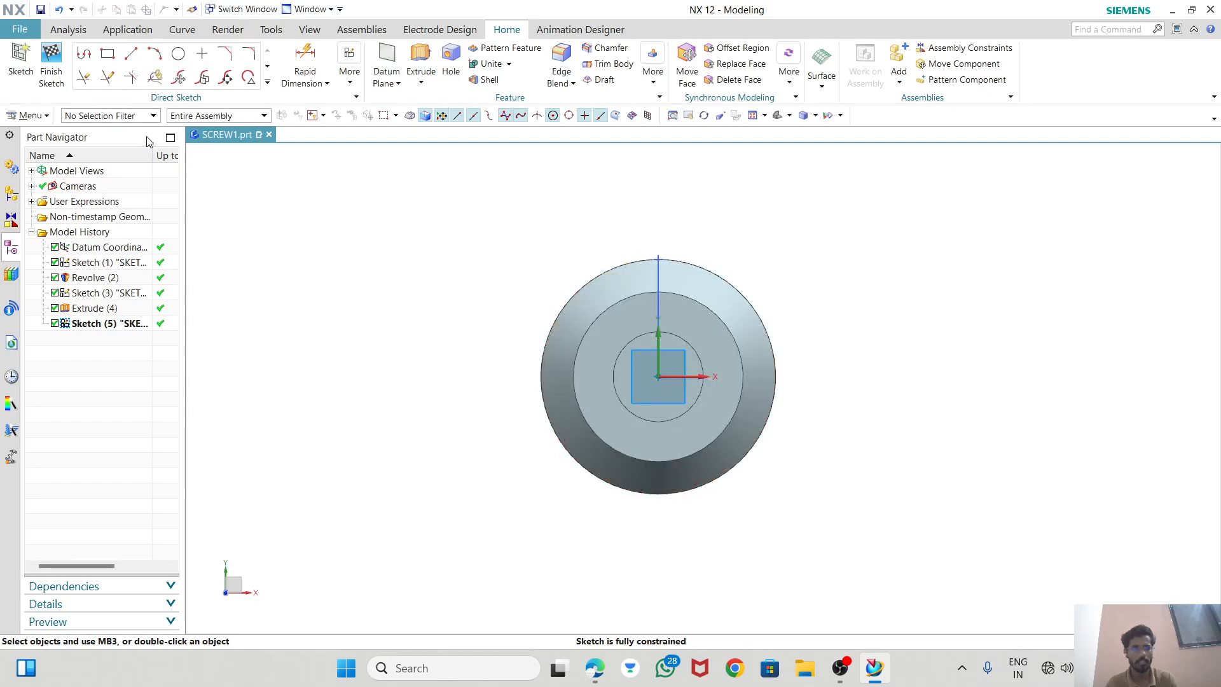
Finish the sketch and cut a simple hole of 12 mm diameter and 27 mm depth at its point in the top face
click(51, 66)
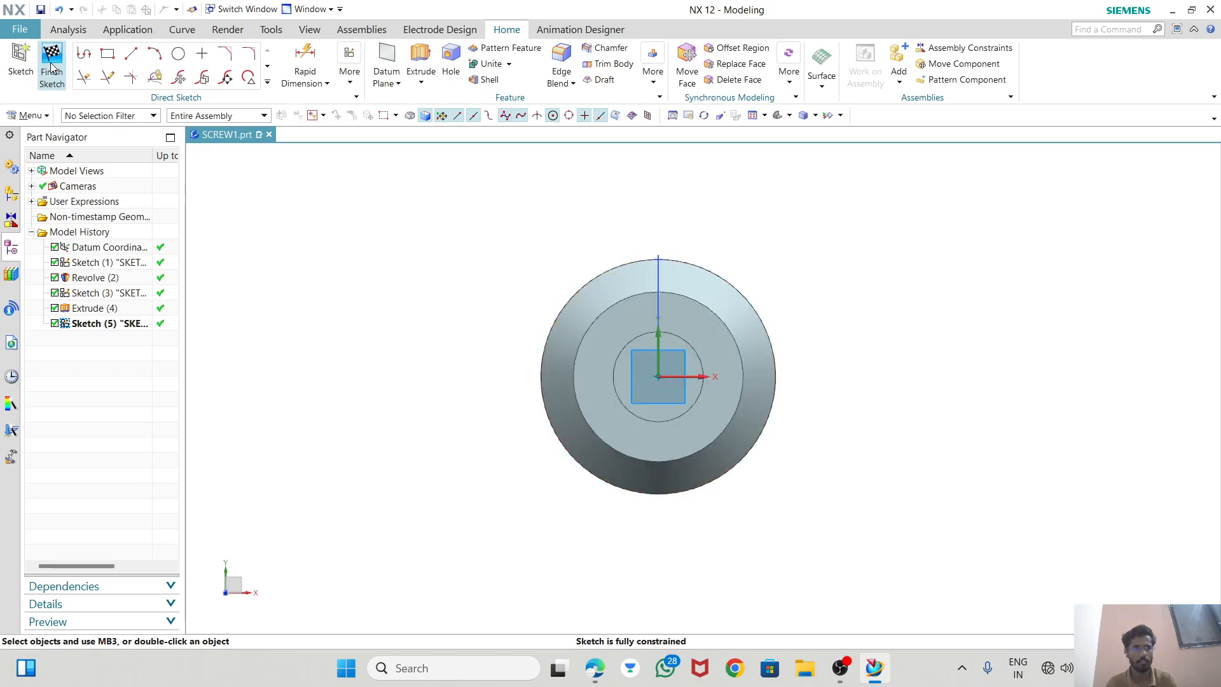
click(108, 323)
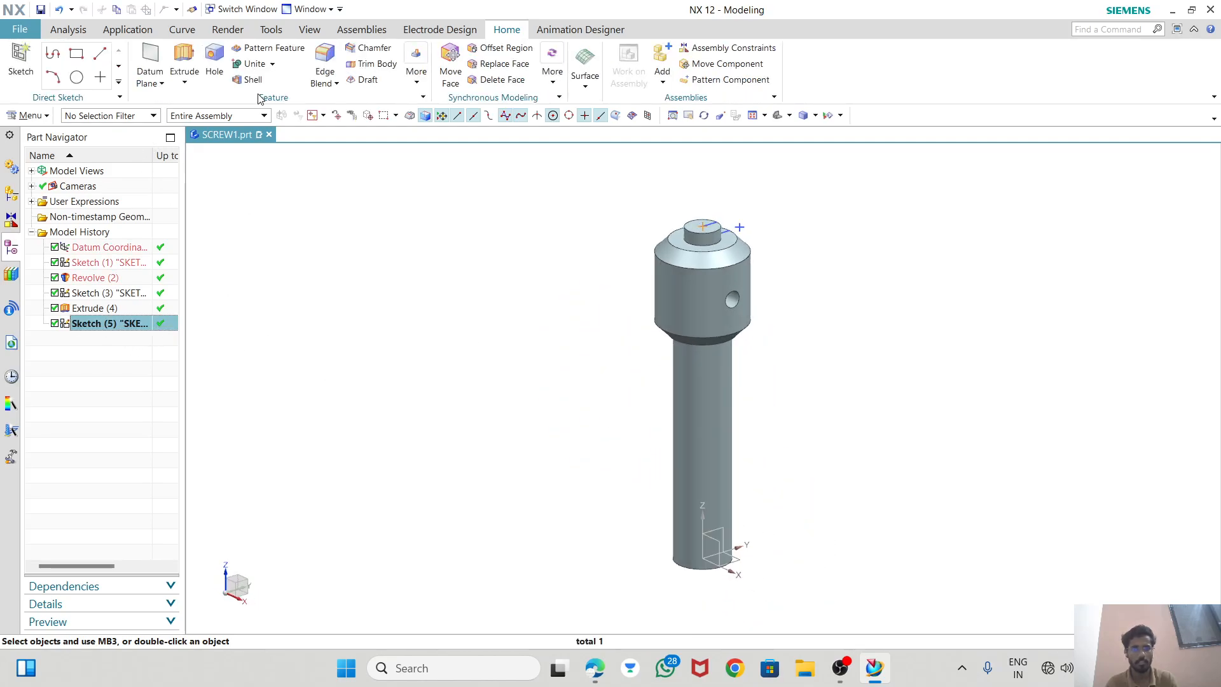
click(214, 63)
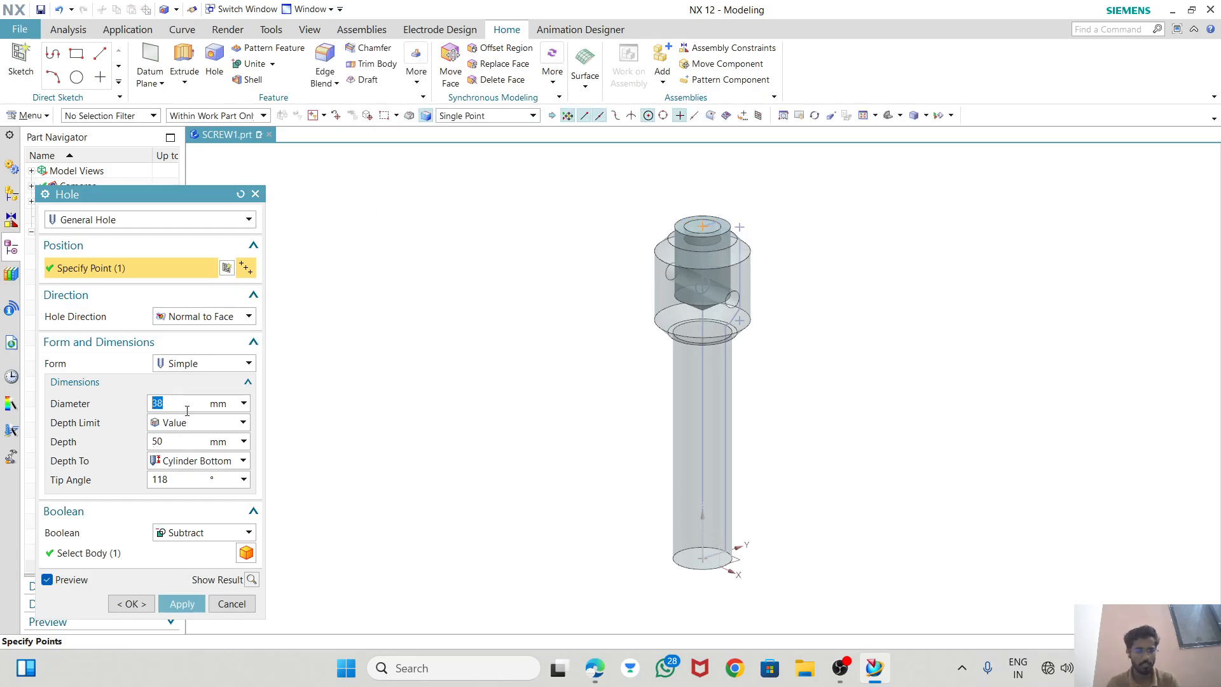
text(12)
key(Return)
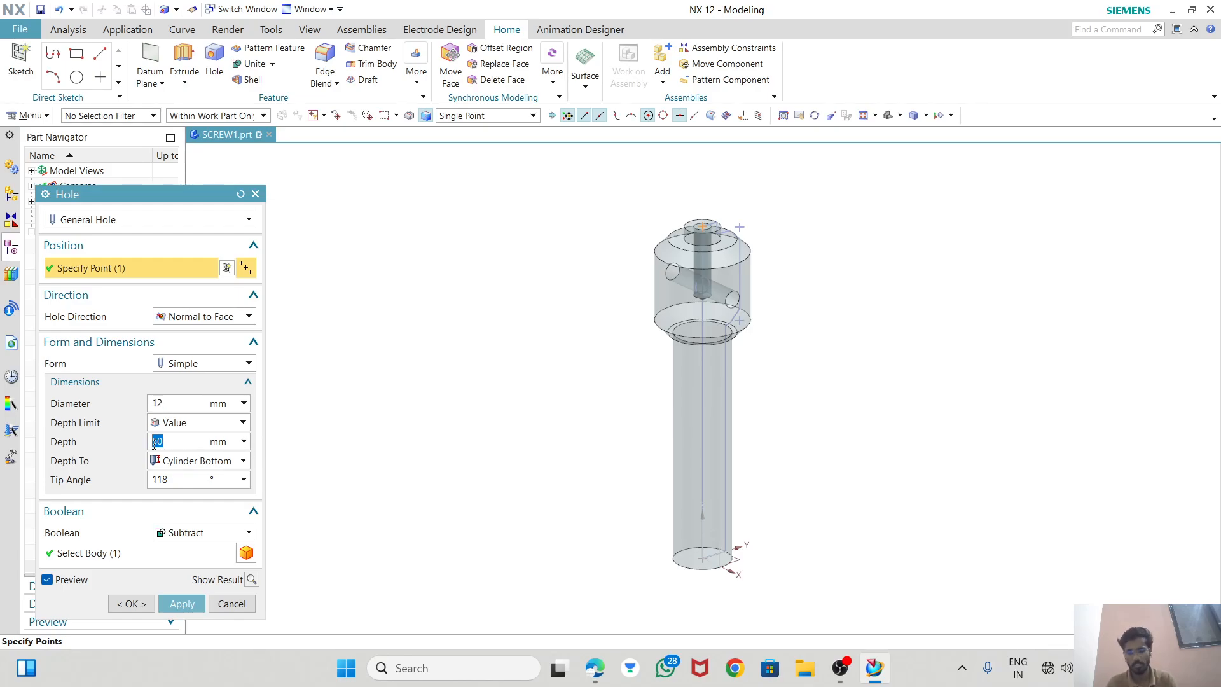
text(27)
key(Return)
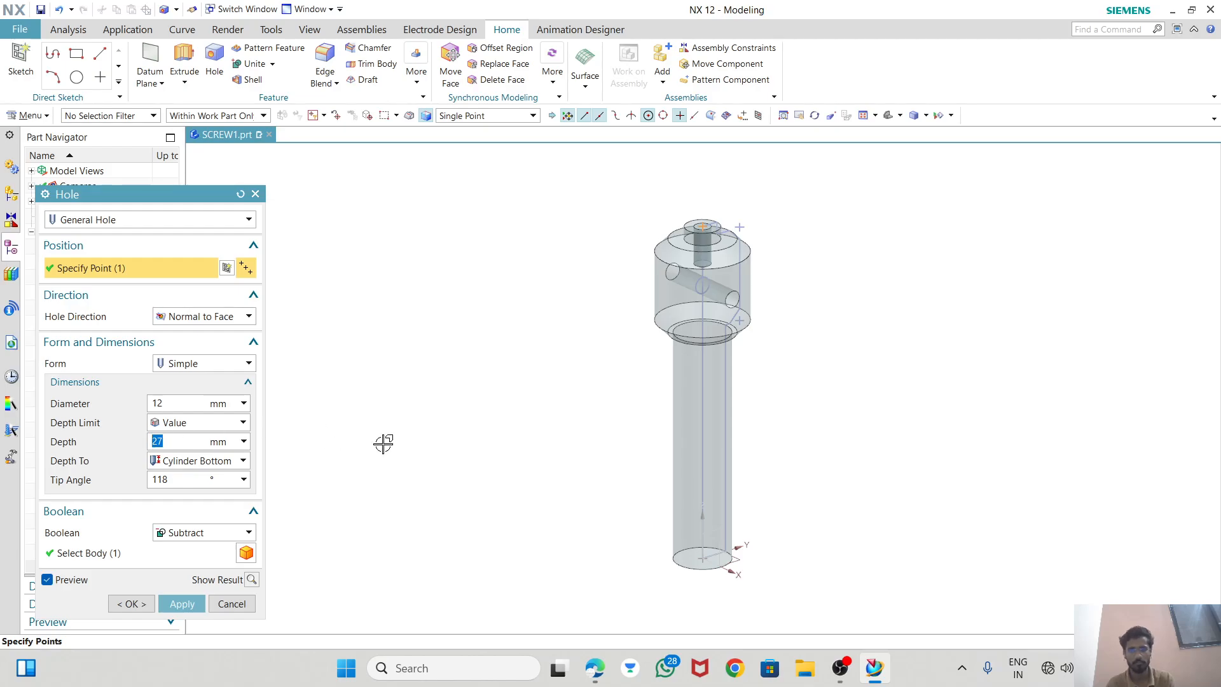
scroll(677, 261, up, 3)
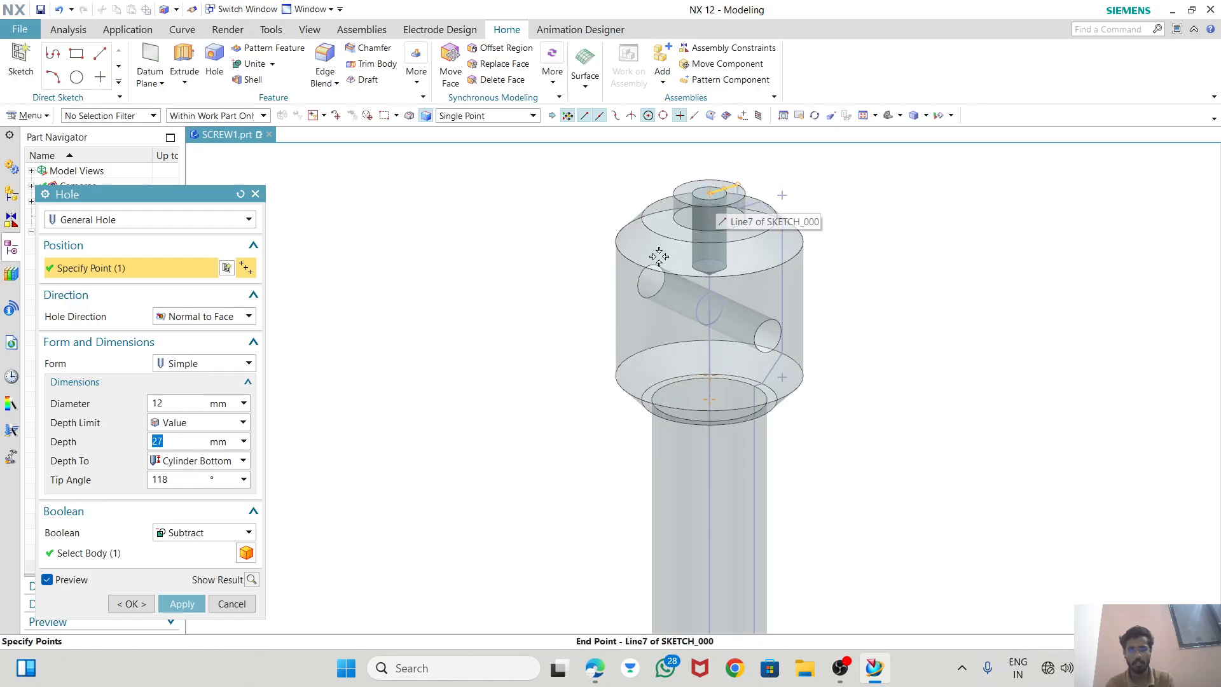
click(182, 604)
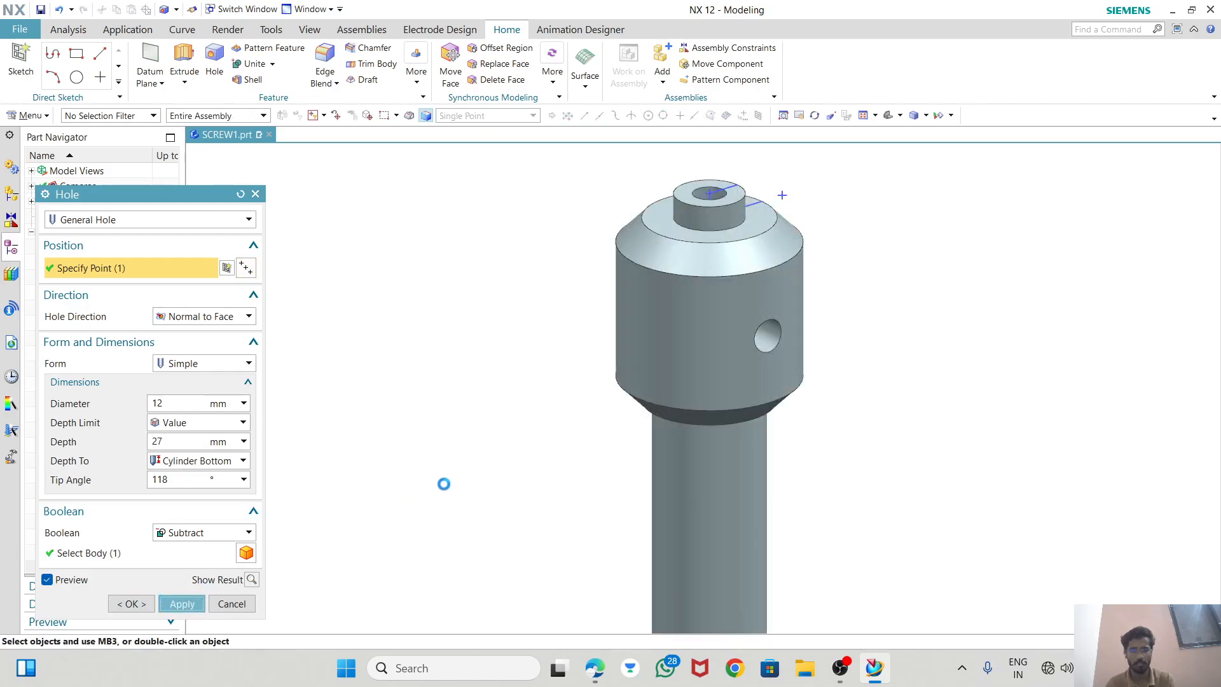
click(232, 604)
key(s)
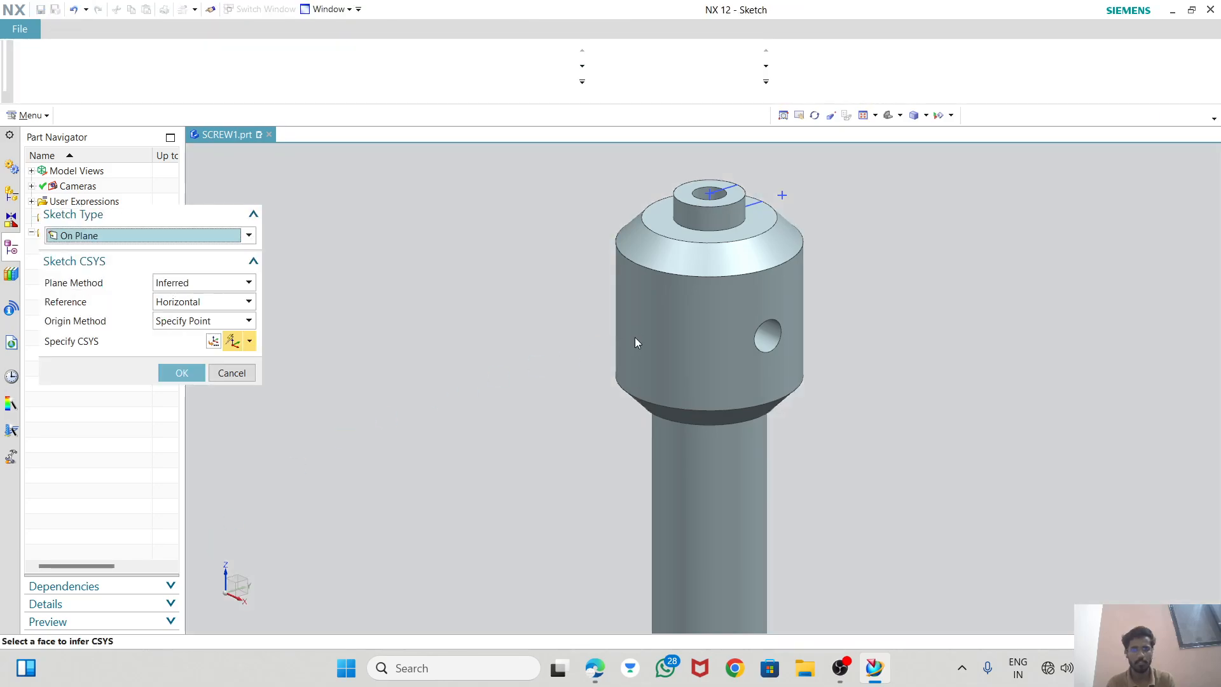
scroll(588, 270, down, 2)
click(180, 373)
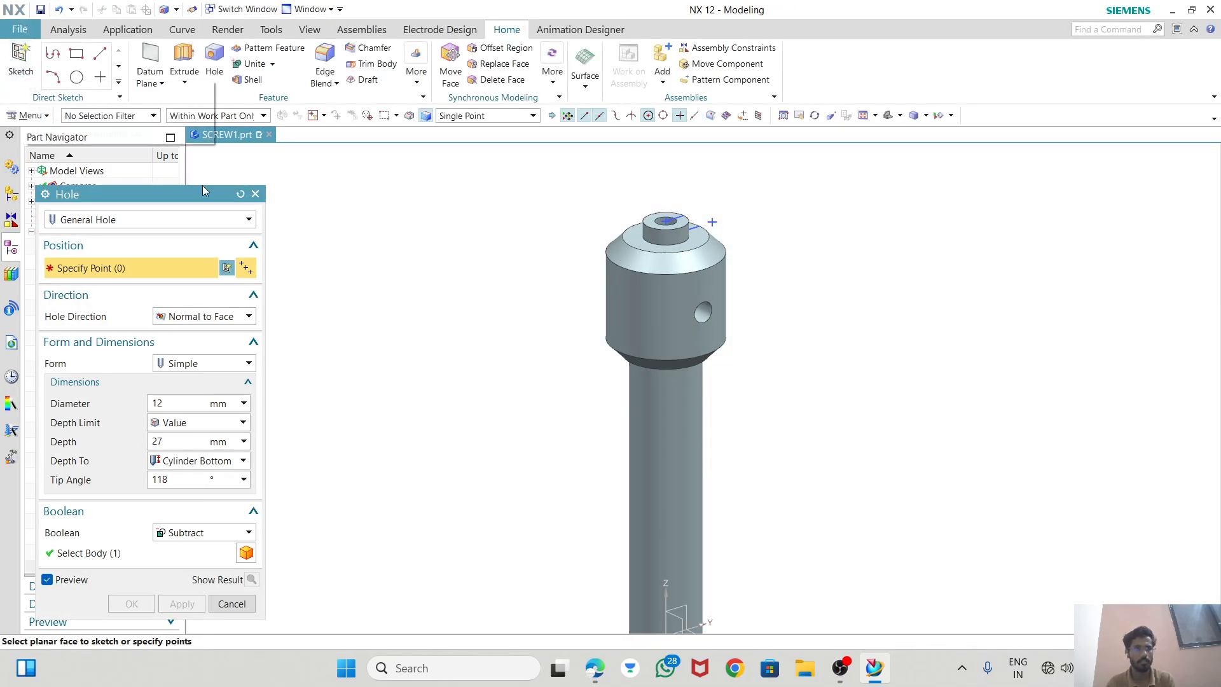
click(256, 193)
click(417, 63)
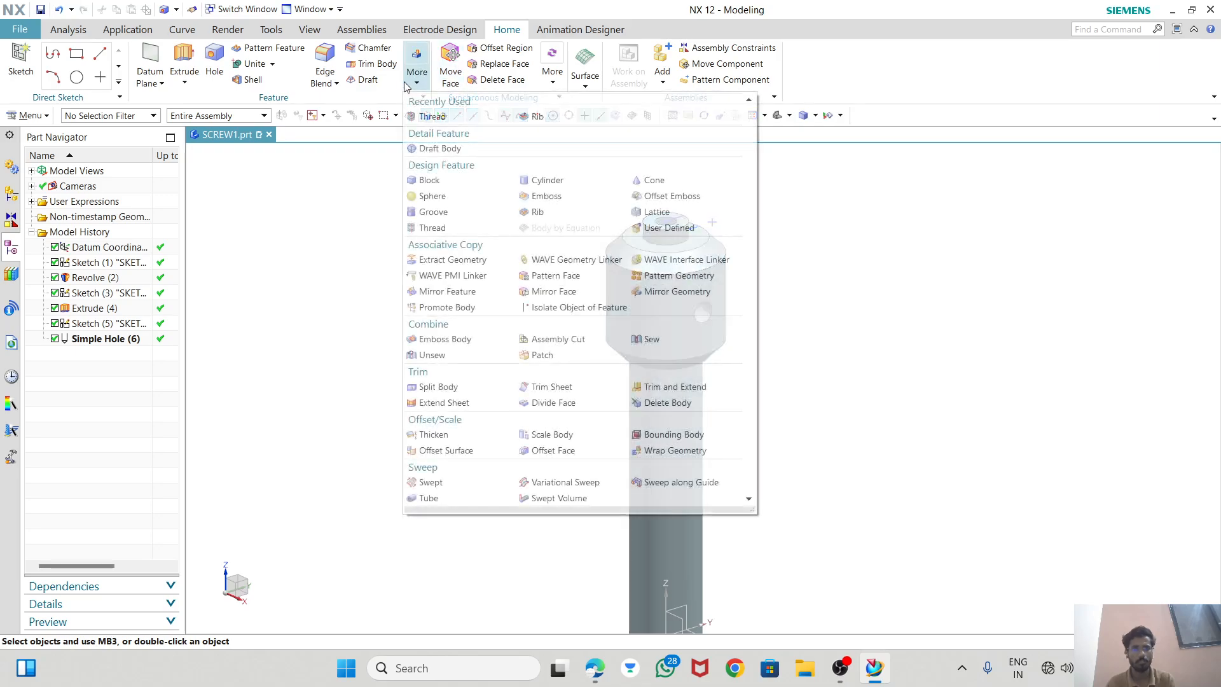
click(432, 117)
scroll(714, 235, up, 5)
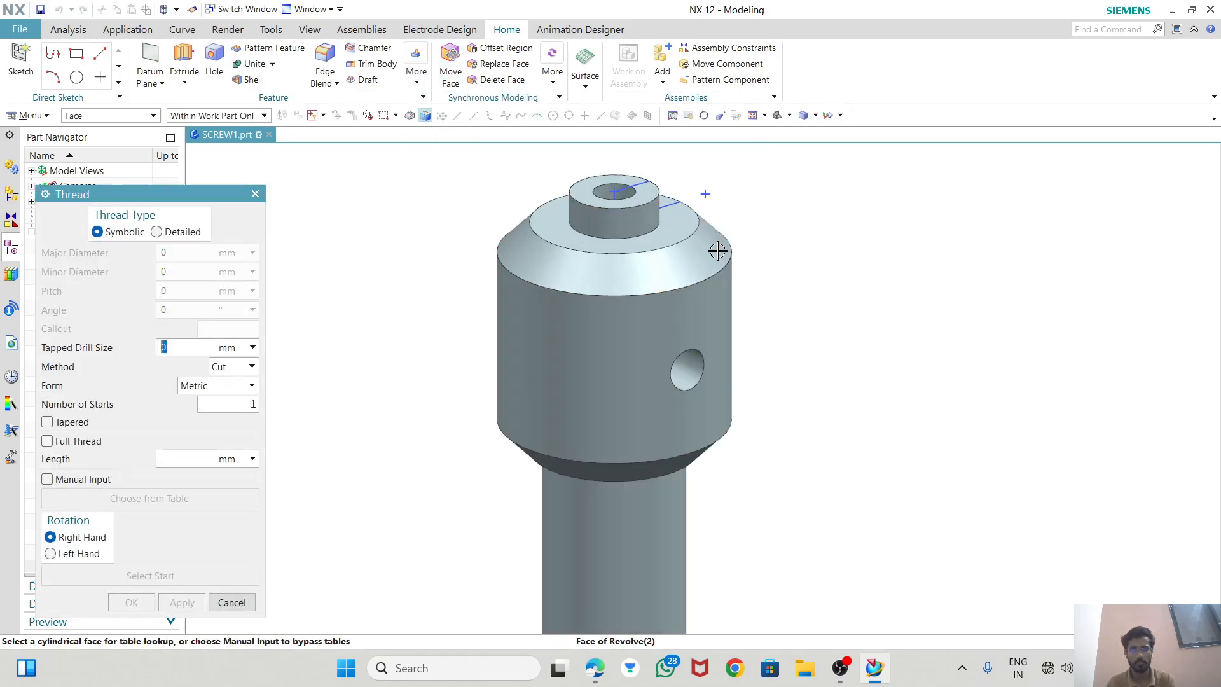
click(608, 190)
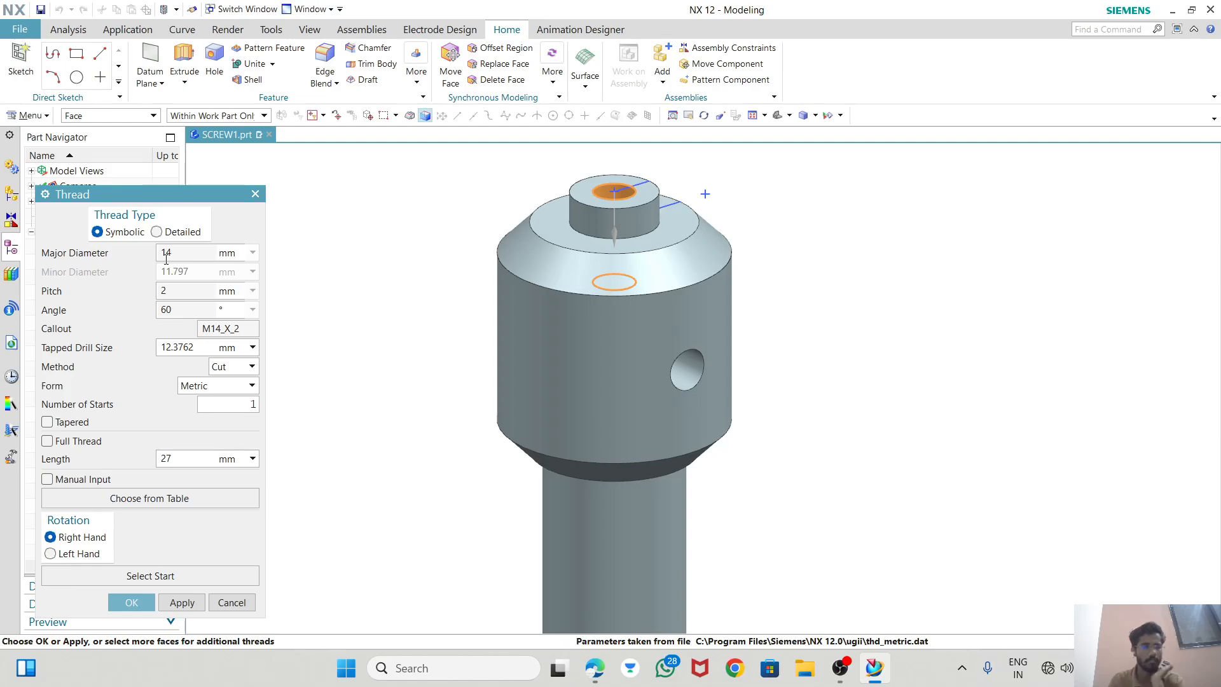
click(232, 602)
Set the diameter of the simple hole in the top face to 10.8 mm
double_click(90, 339)
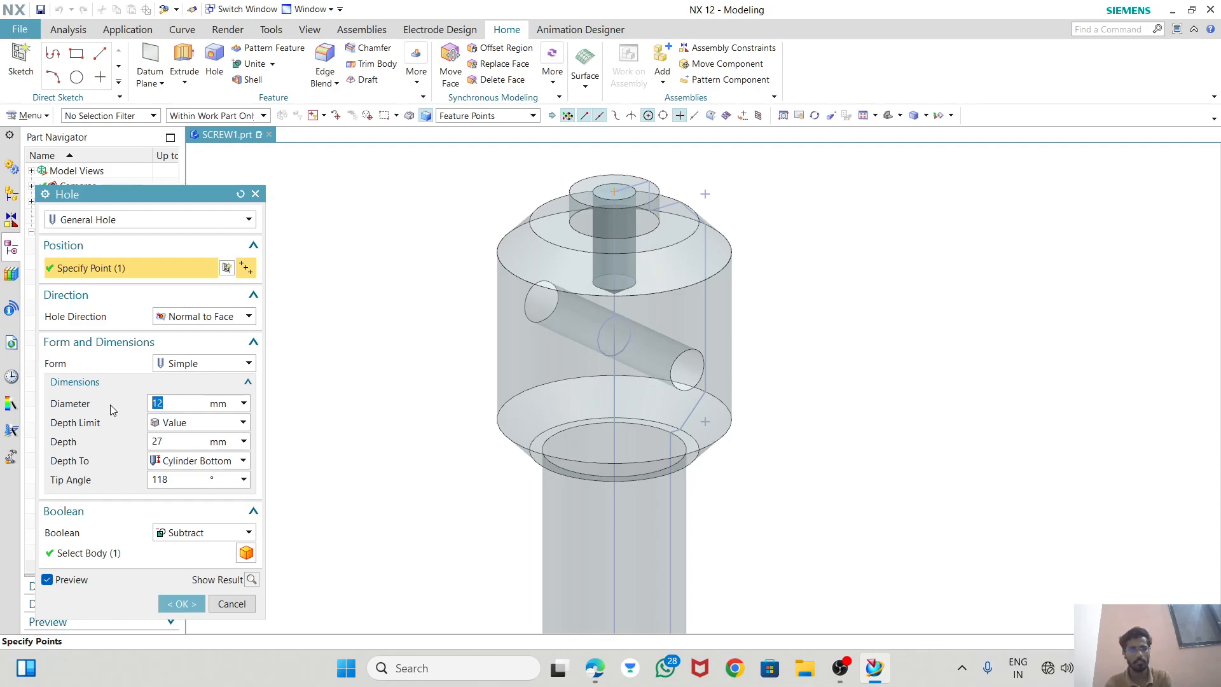
text(10.8)
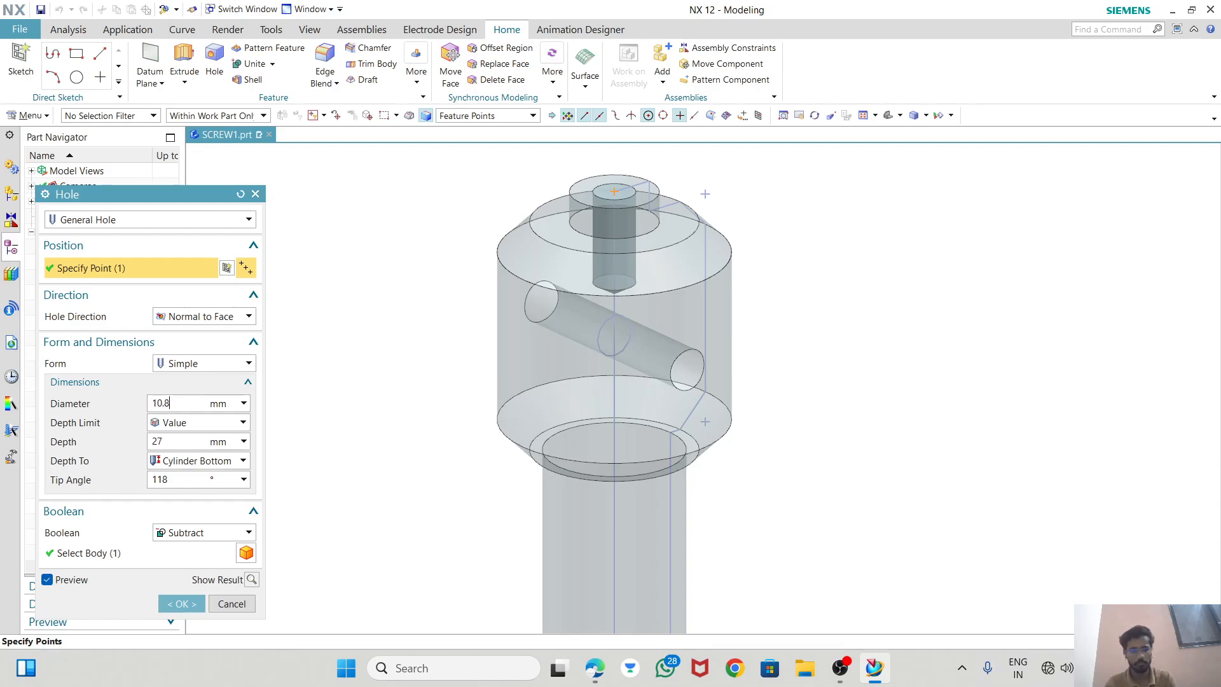
key(Return)
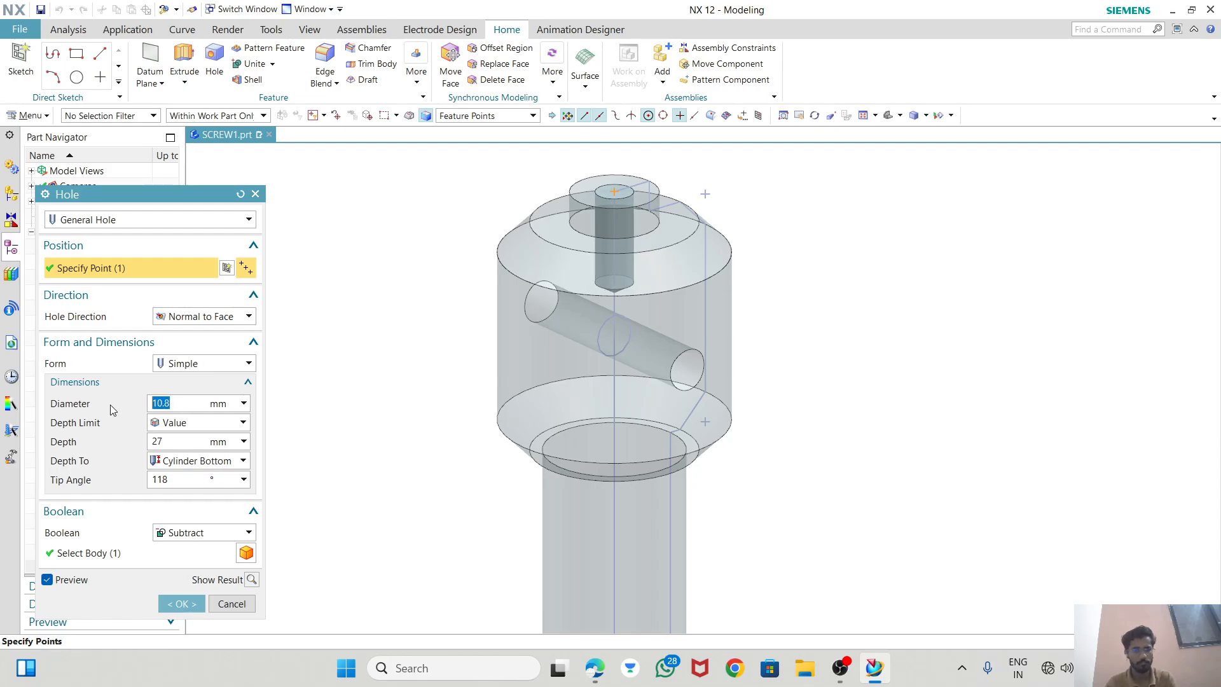
click(181, 604)
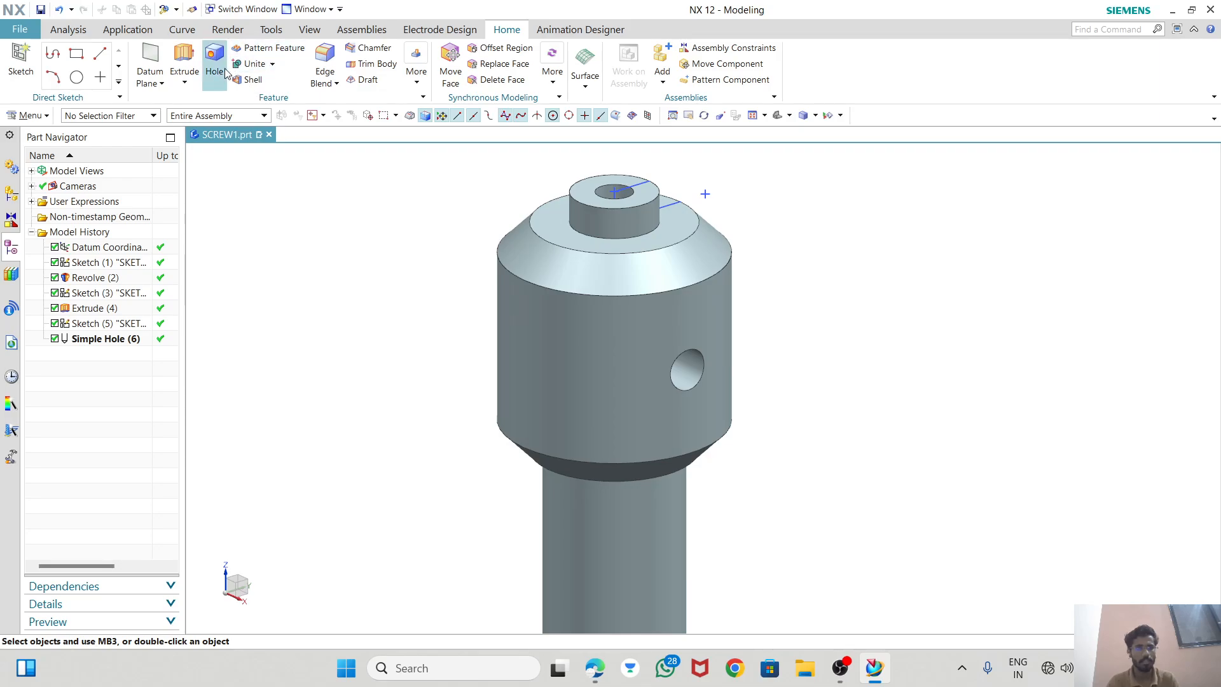
Add a detailed right-hand thread to the top hole with 12 mm major diameter, 27 mm length, 1.25 mm pitch and 60° angle
click(416, 71)
click(434, 229)
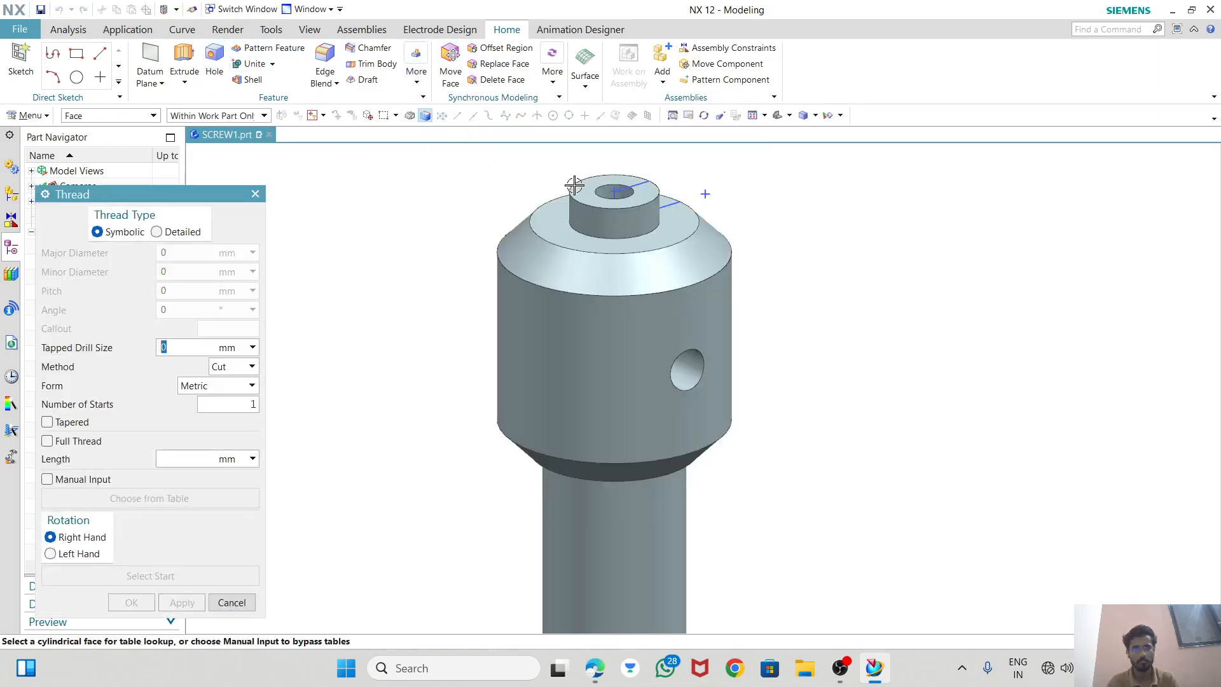
click(610, 189)
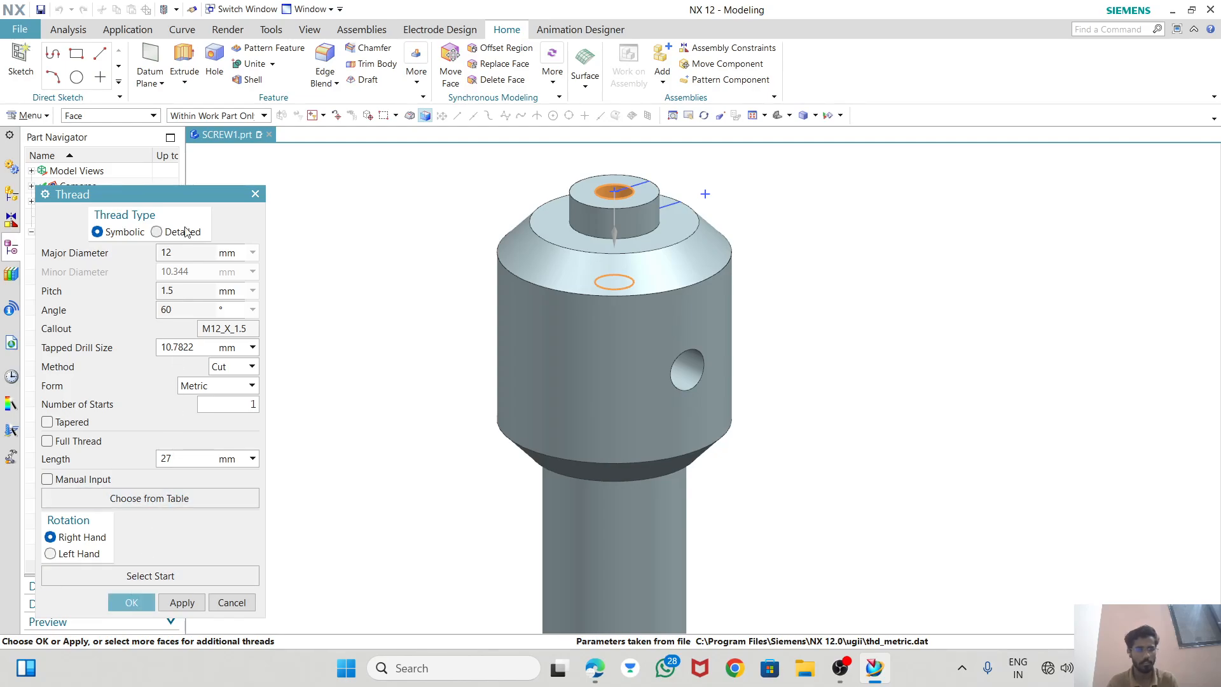
click(156, 232)
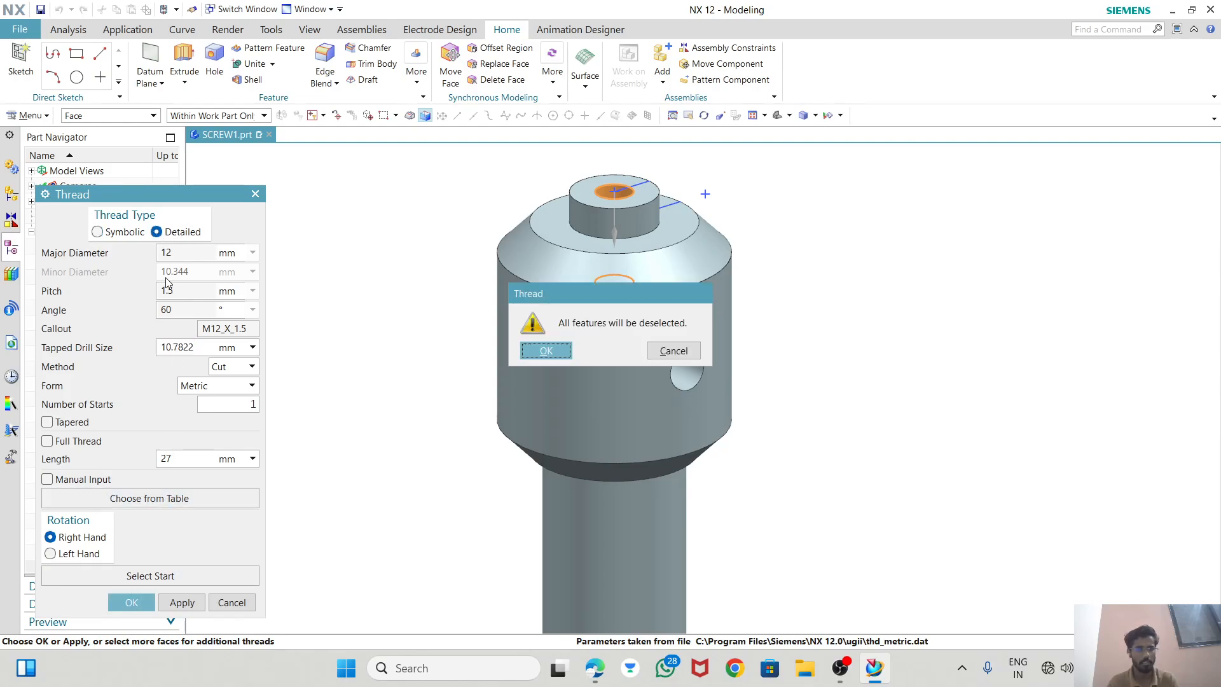
click(545, 350)
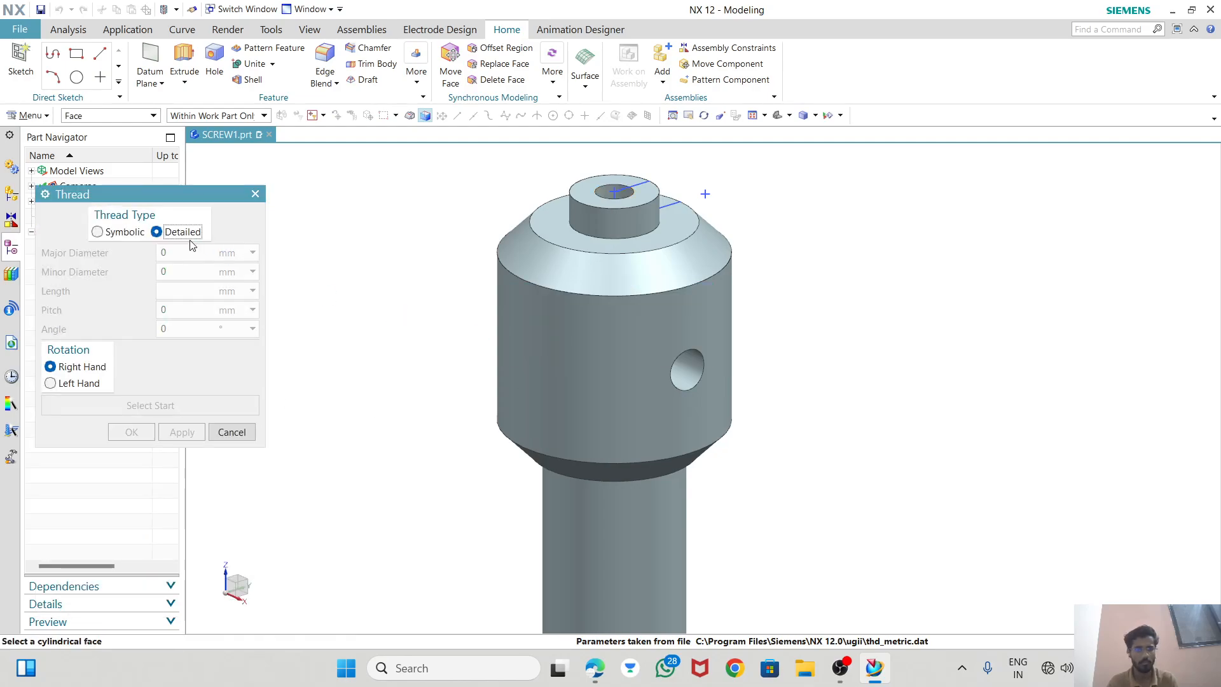
click(614, 192)
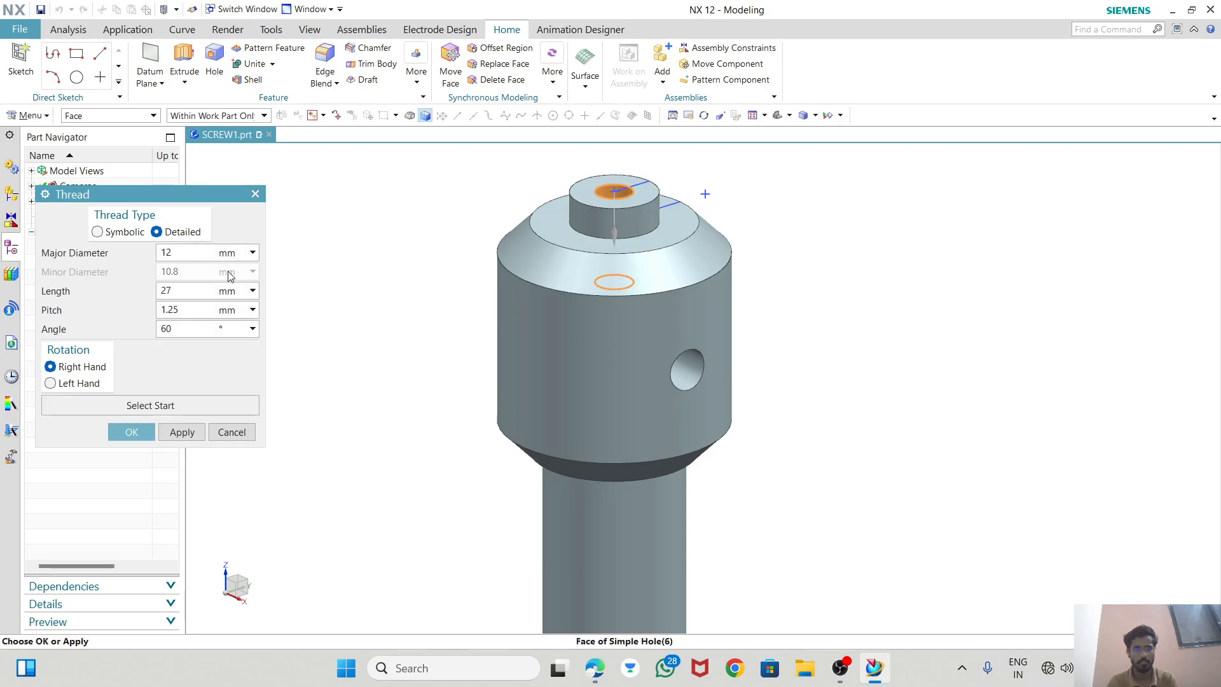
click(142, 431)
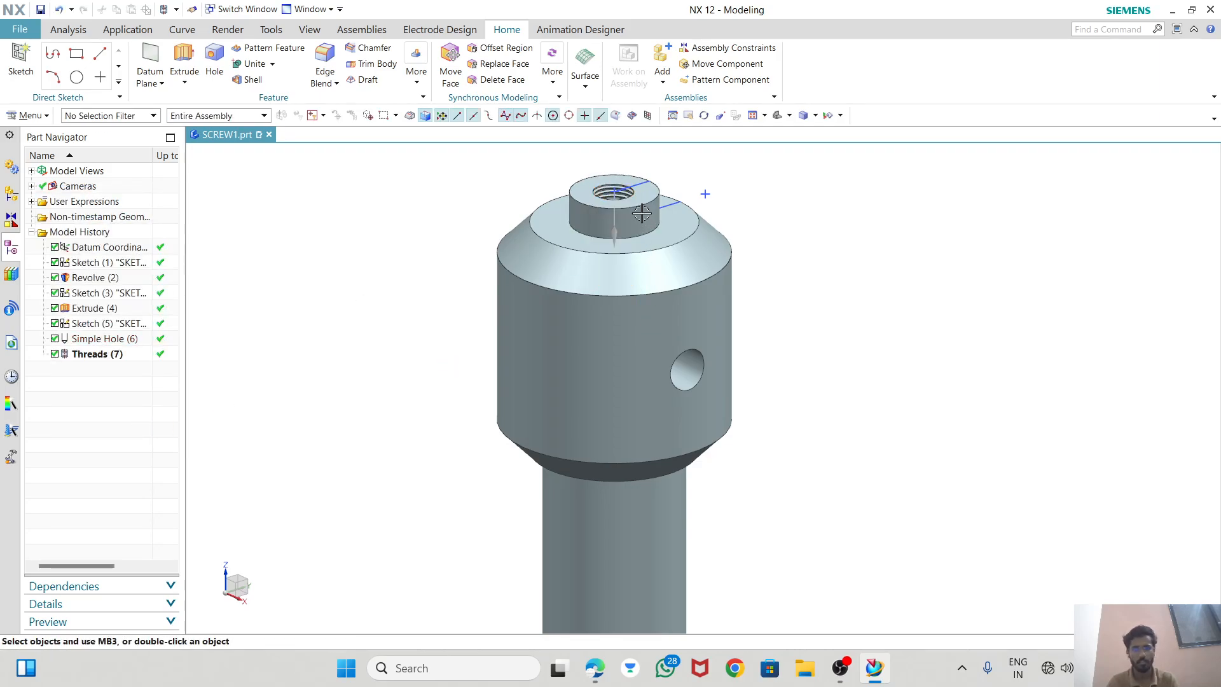
scroll(584, 199, down, 3)
scroll(584, 199, up, 5)
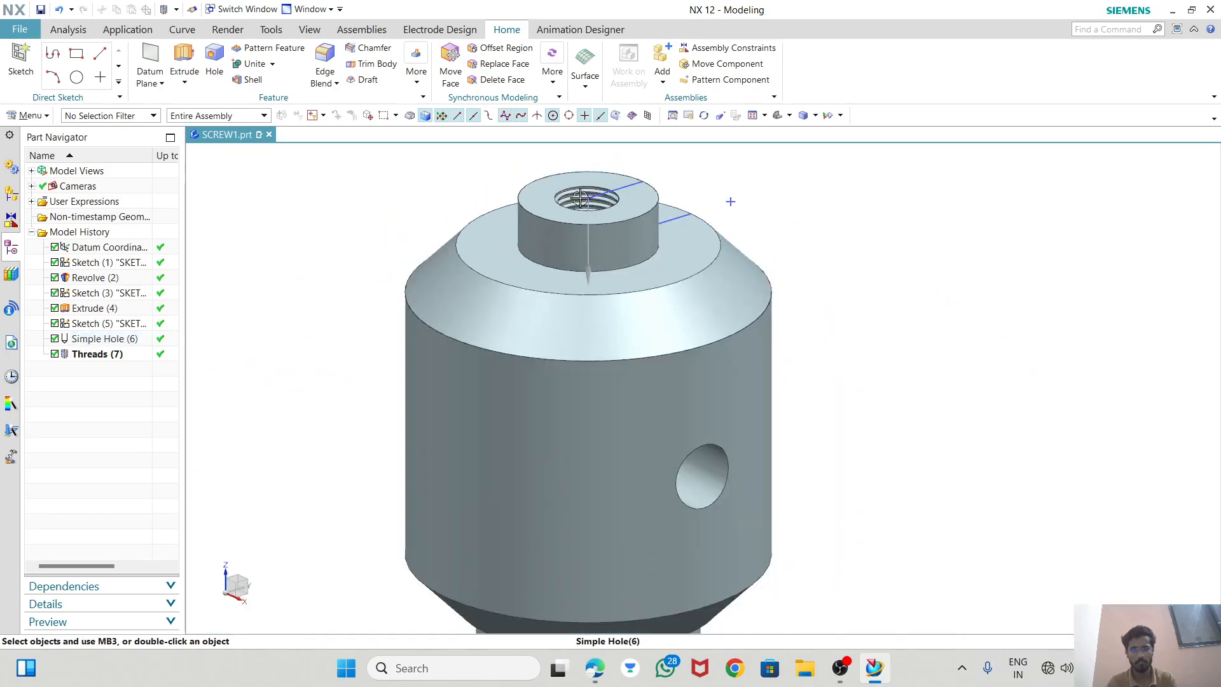
scroll(585, 324, up, 2)
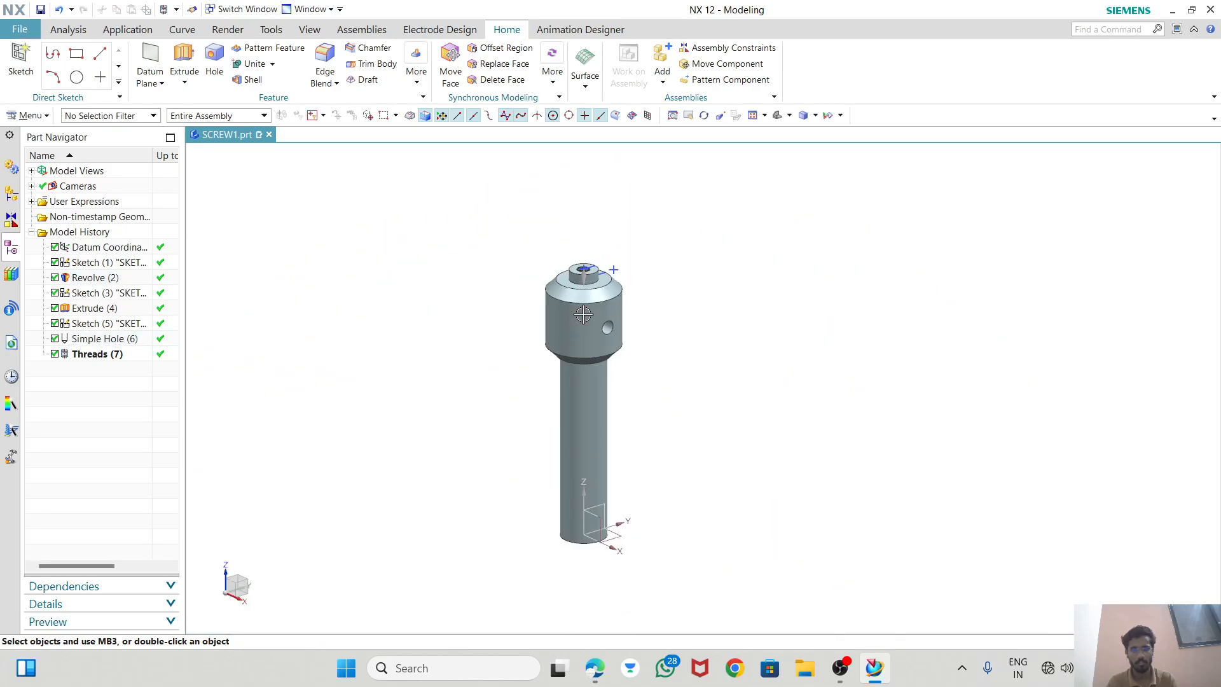
double_click(104, 353)
click(150, 217)
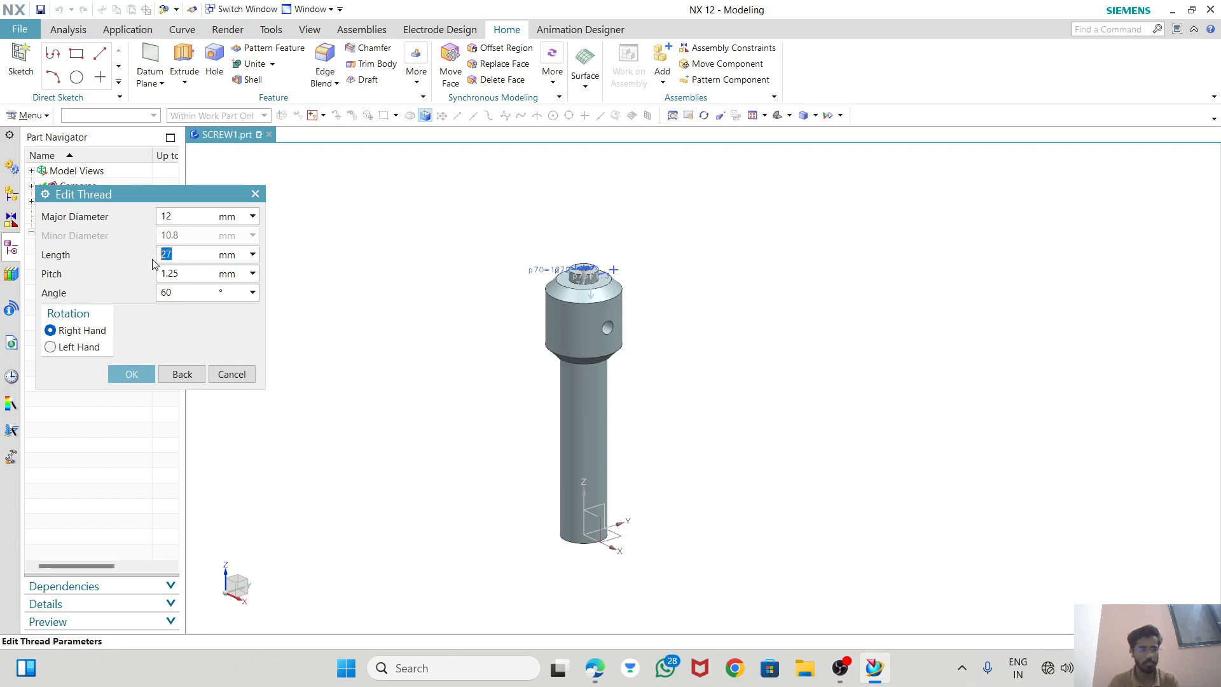
text(2)
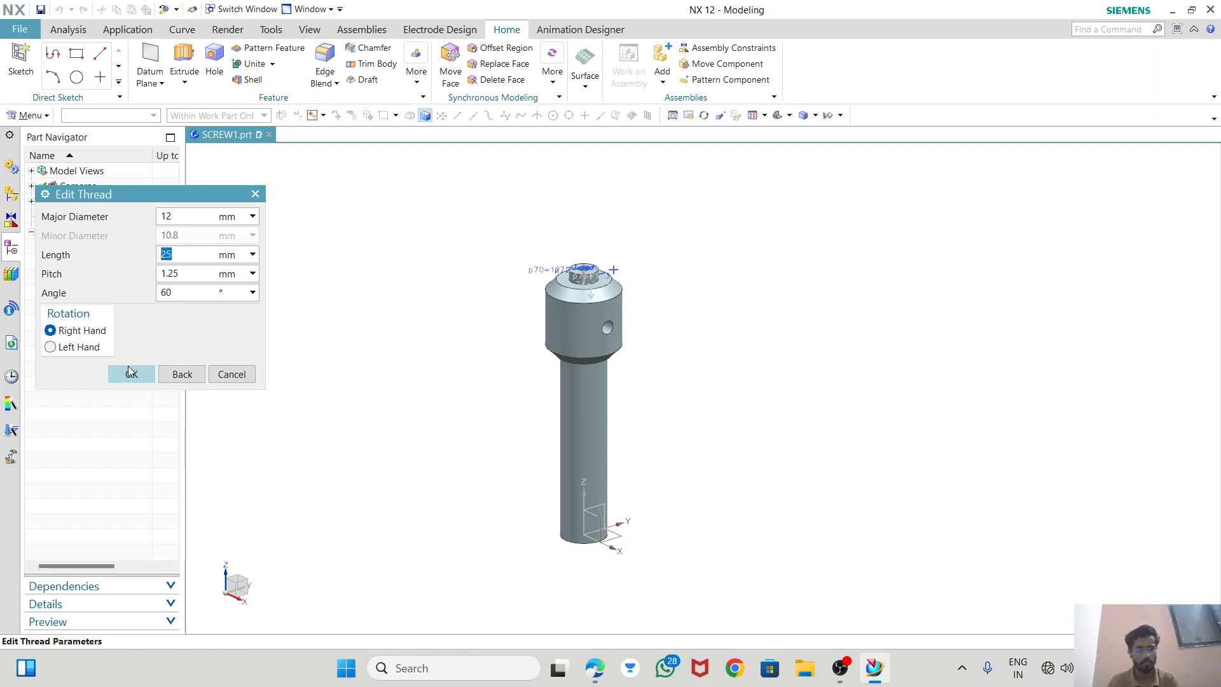
click(131, 373)
scroll(537, 278, up, 5)
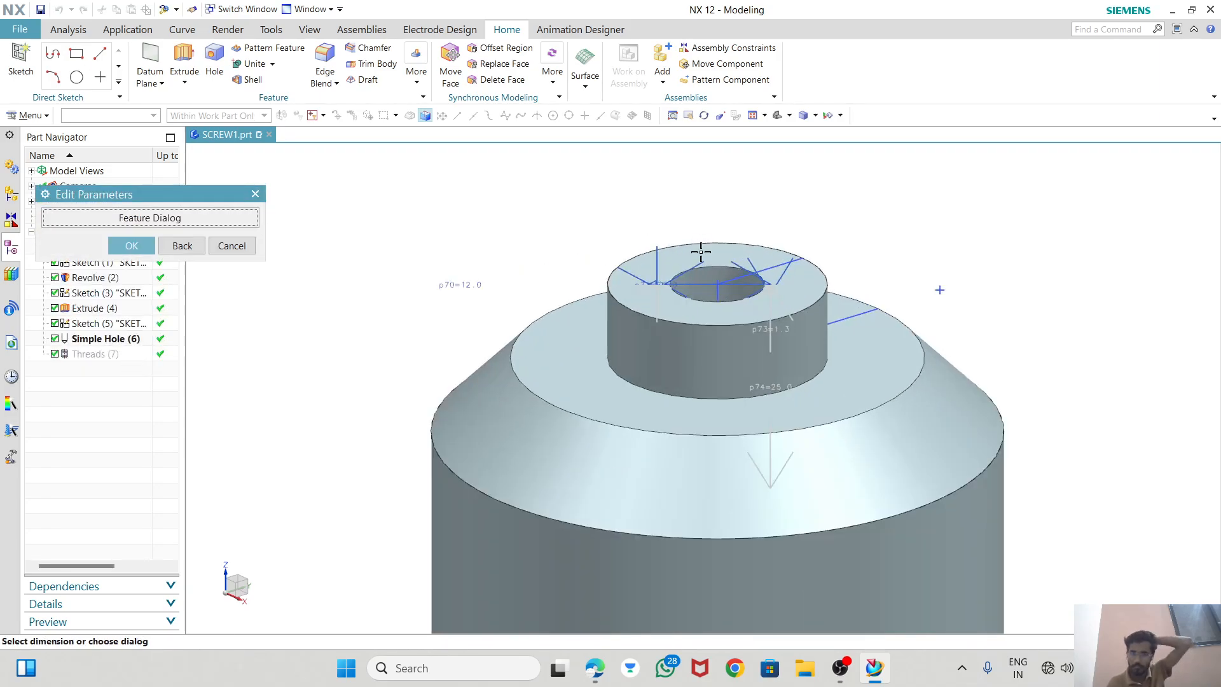
click(147, 224)
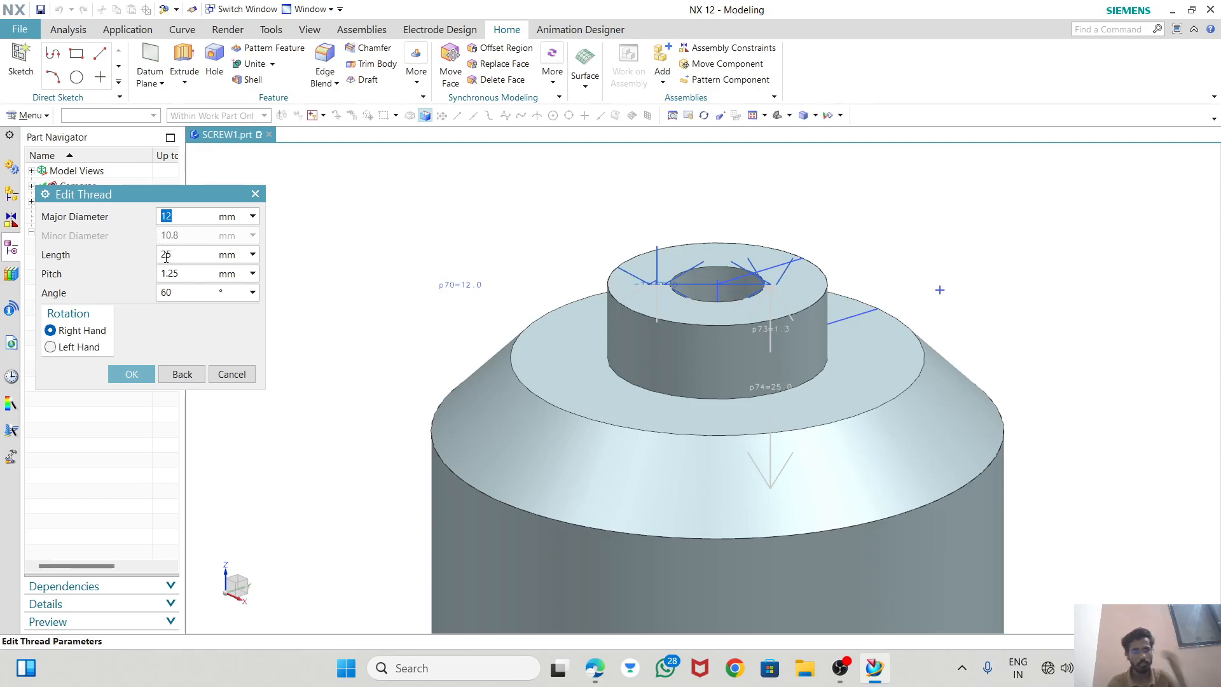
click(131, 373)
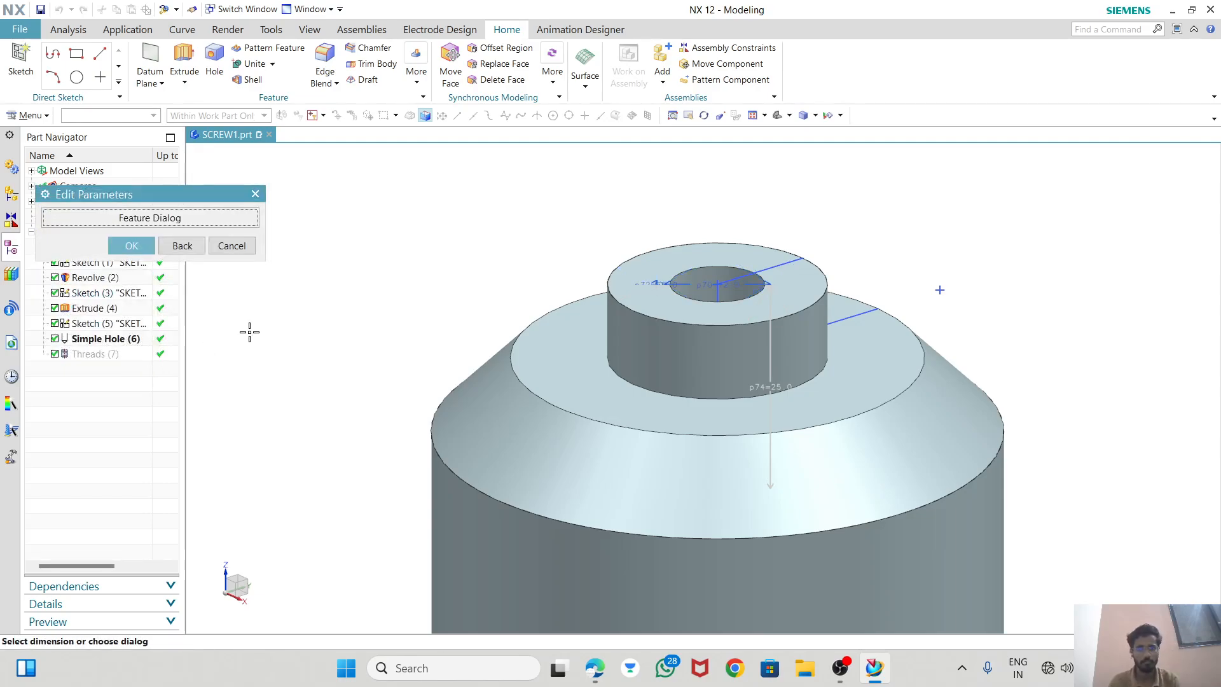
click(226, 246)
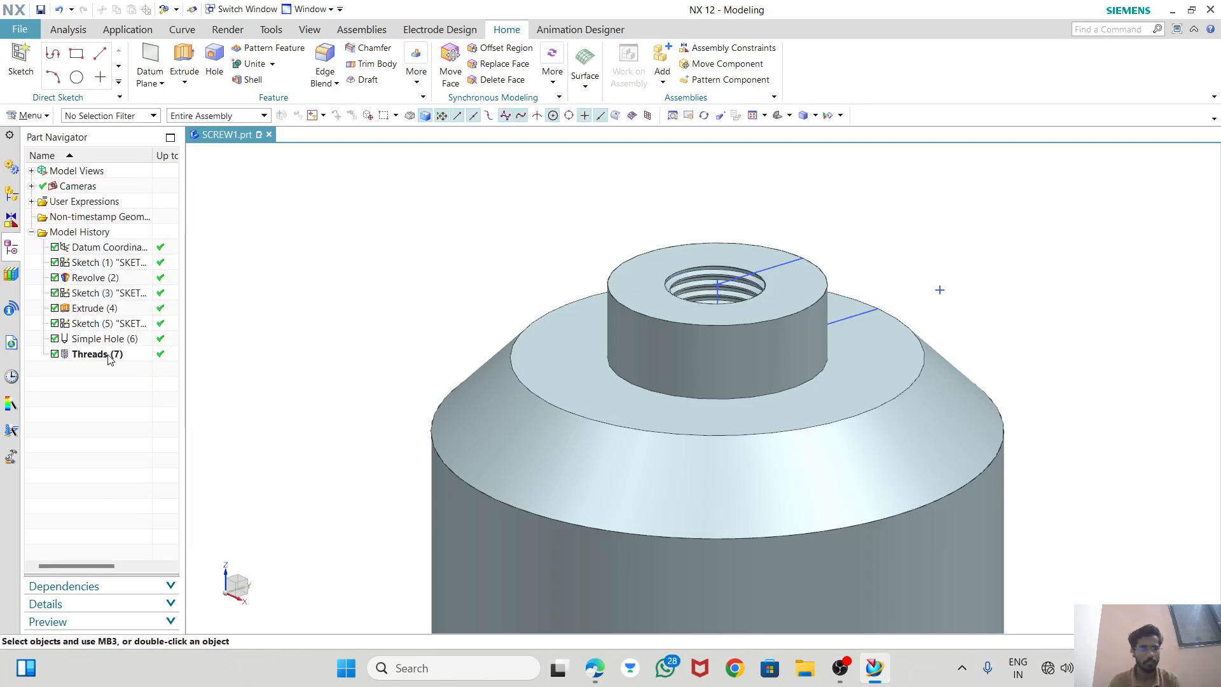
Set the length of the top hole's thread to 25 mm
double_click(108, 354)
click(149, 216)
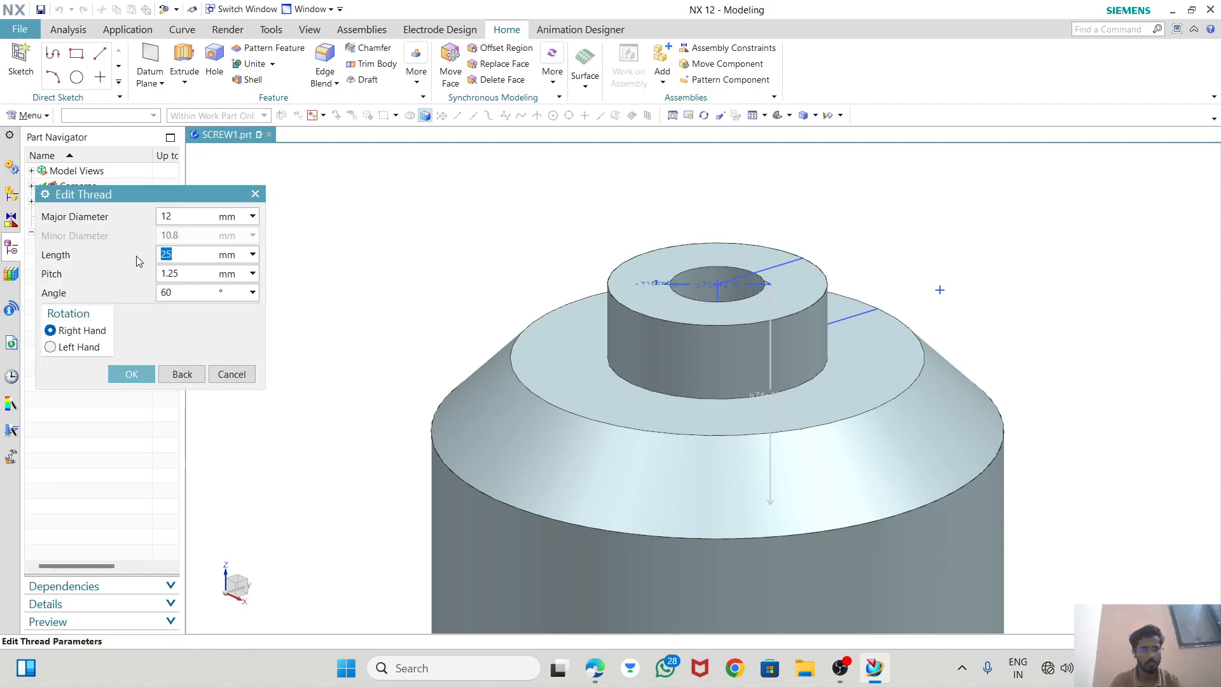
click(132, 374)
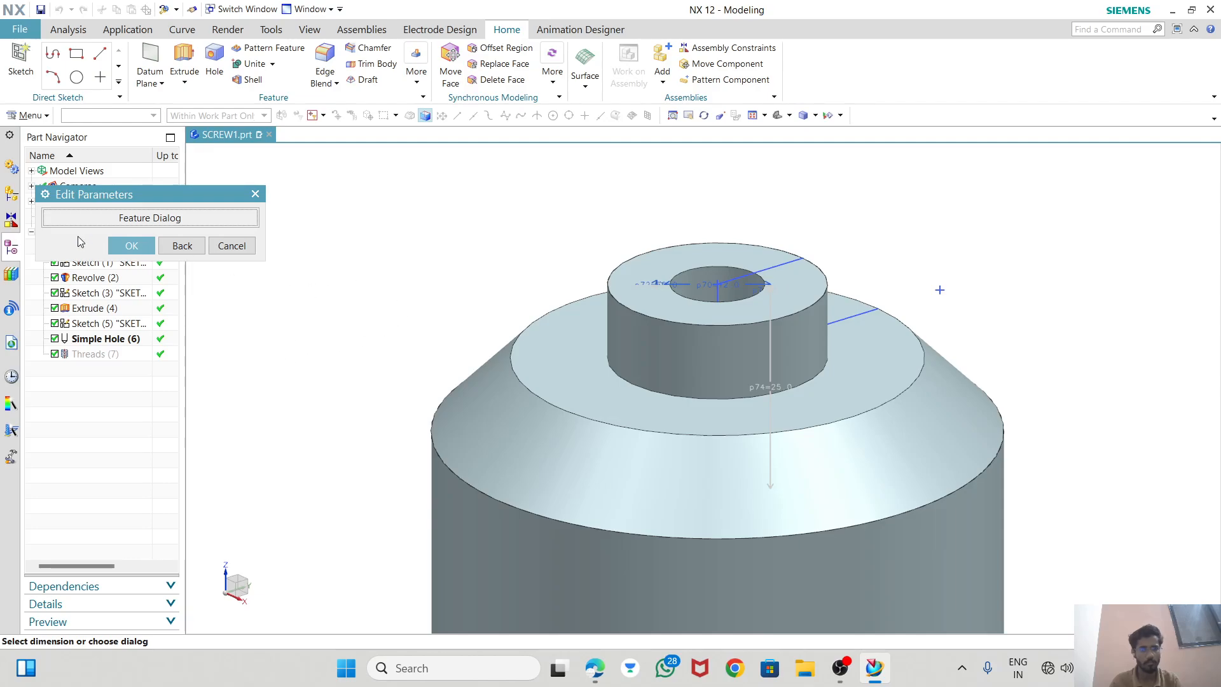
click(132, 245)
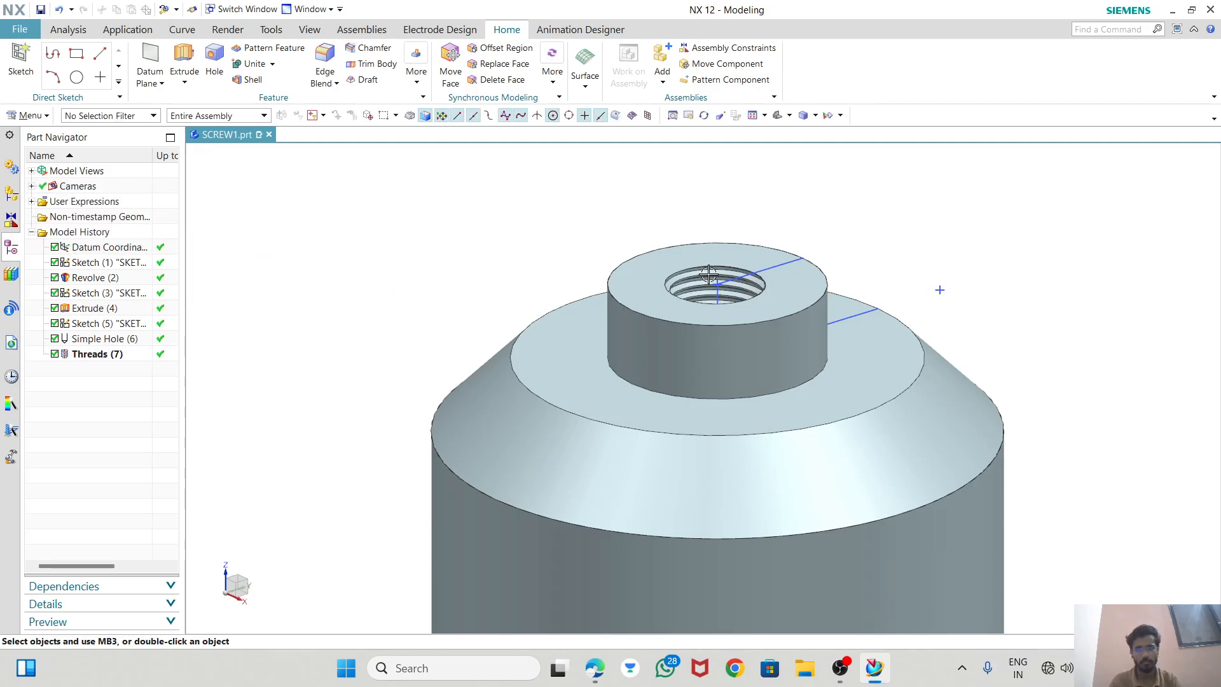
Add a detailed right-hand thread to the long lower shank with 38.5 mm minor diameter, 165 mm length, 6 mm pitch and 90° angle
scroll(705, 266, down, 4)
mouse_move(737, 413)
middle_down()
mouse_move(693, 445)
mouse_move(638, 438)
mouse_move(564, 305)
mouse_move(655, 450)
mouse_move(646, 486)
middle_up()
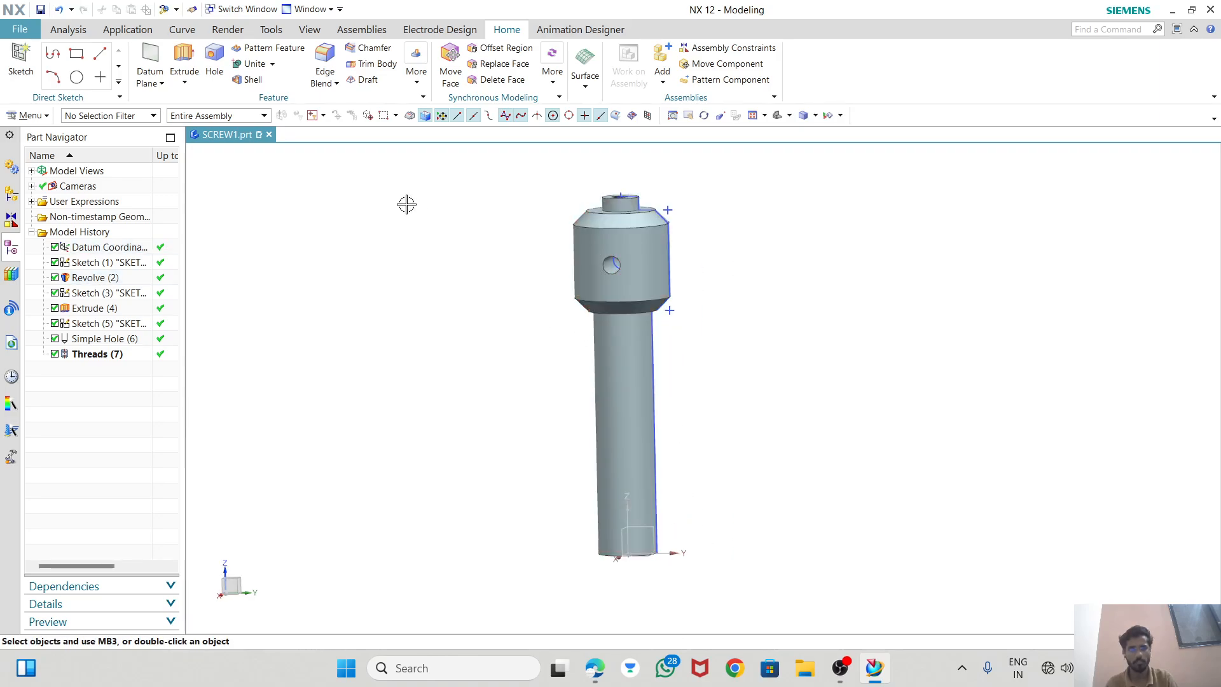
click(416, 67)
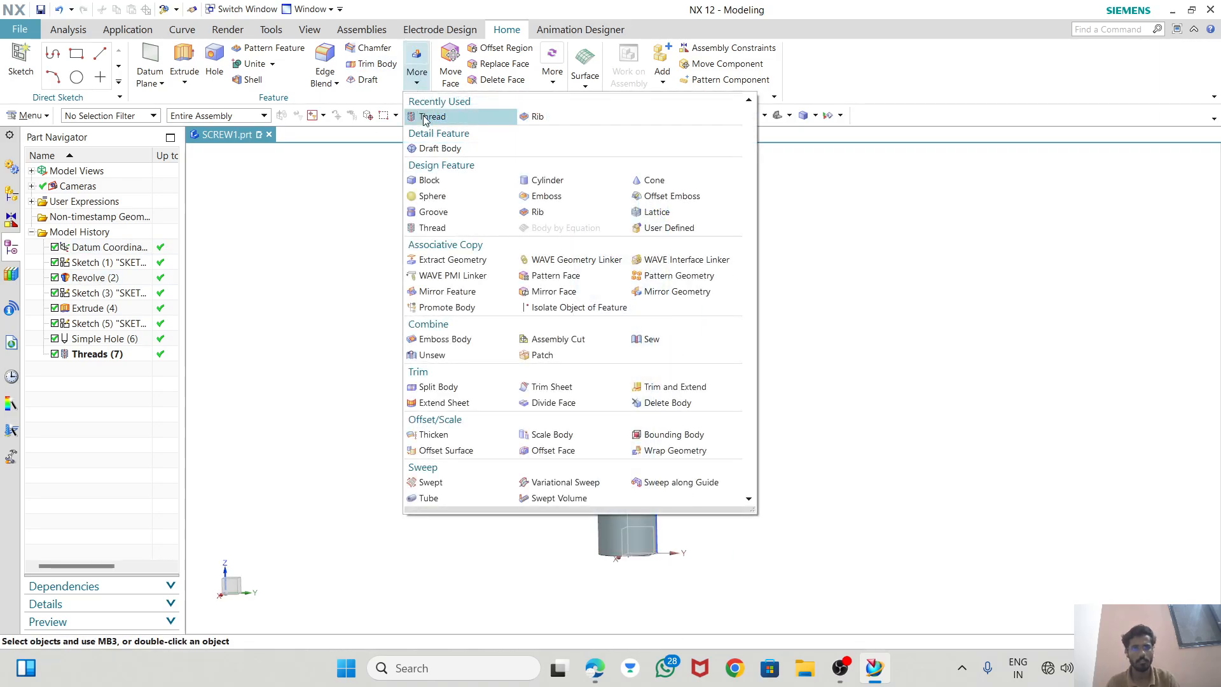
click(427, 116)
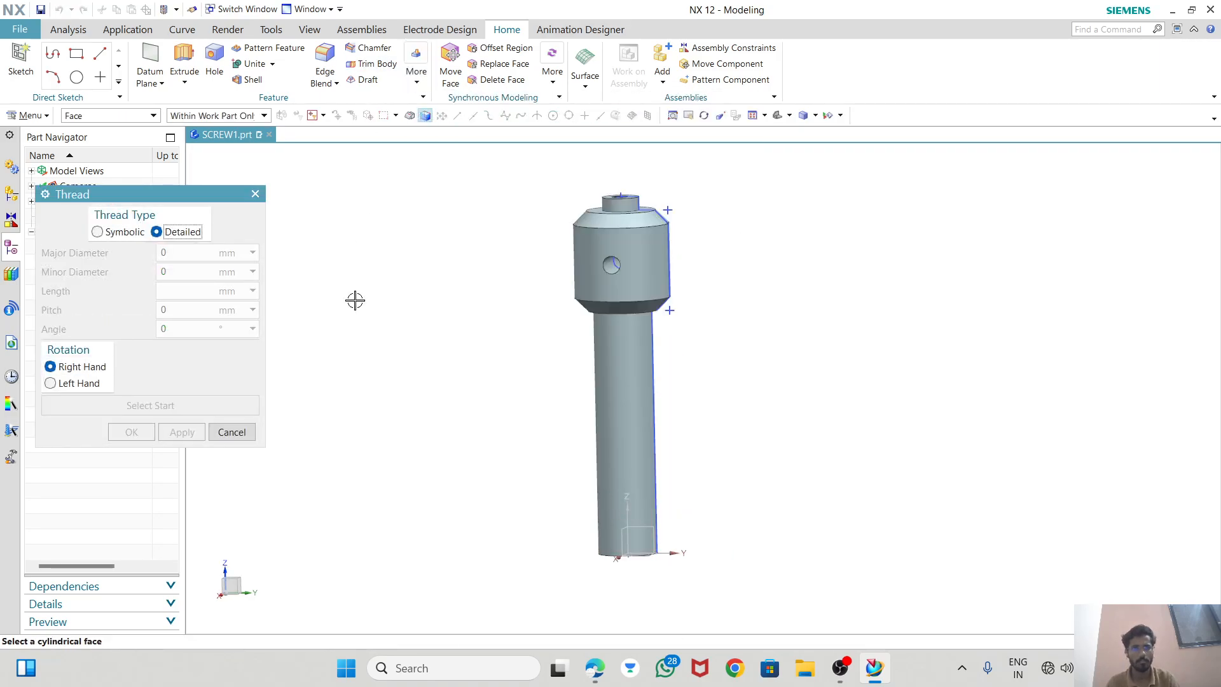
click(618, 393)
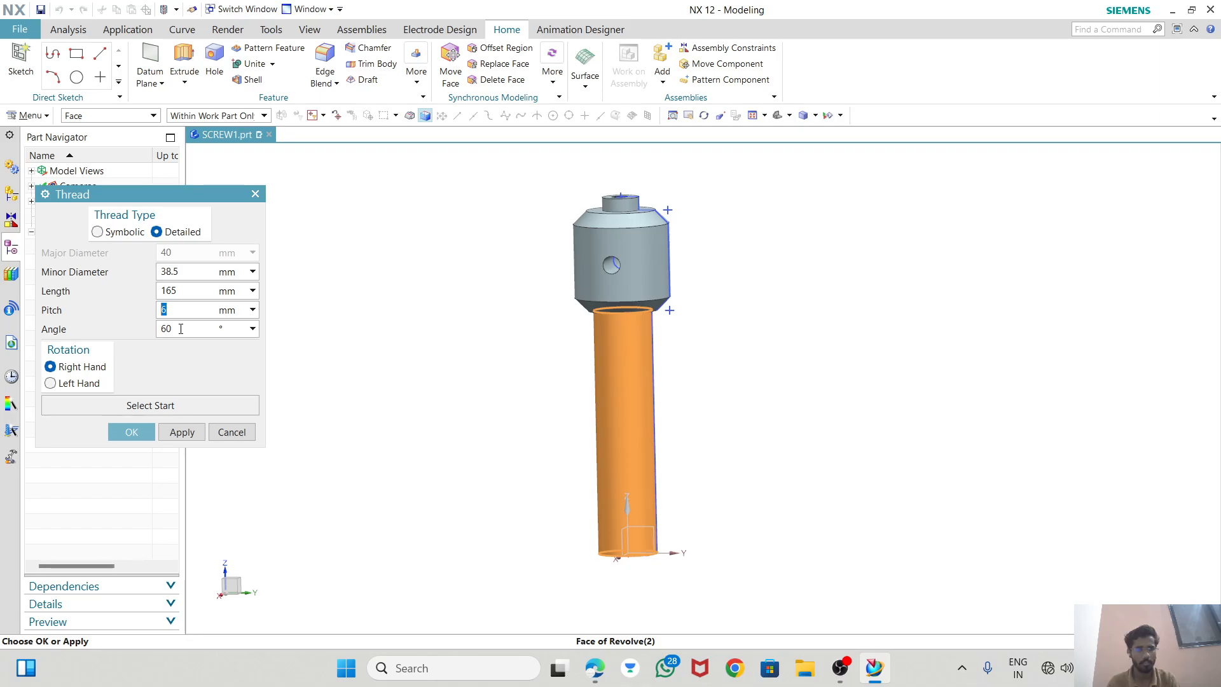
text(90)
key(Return)
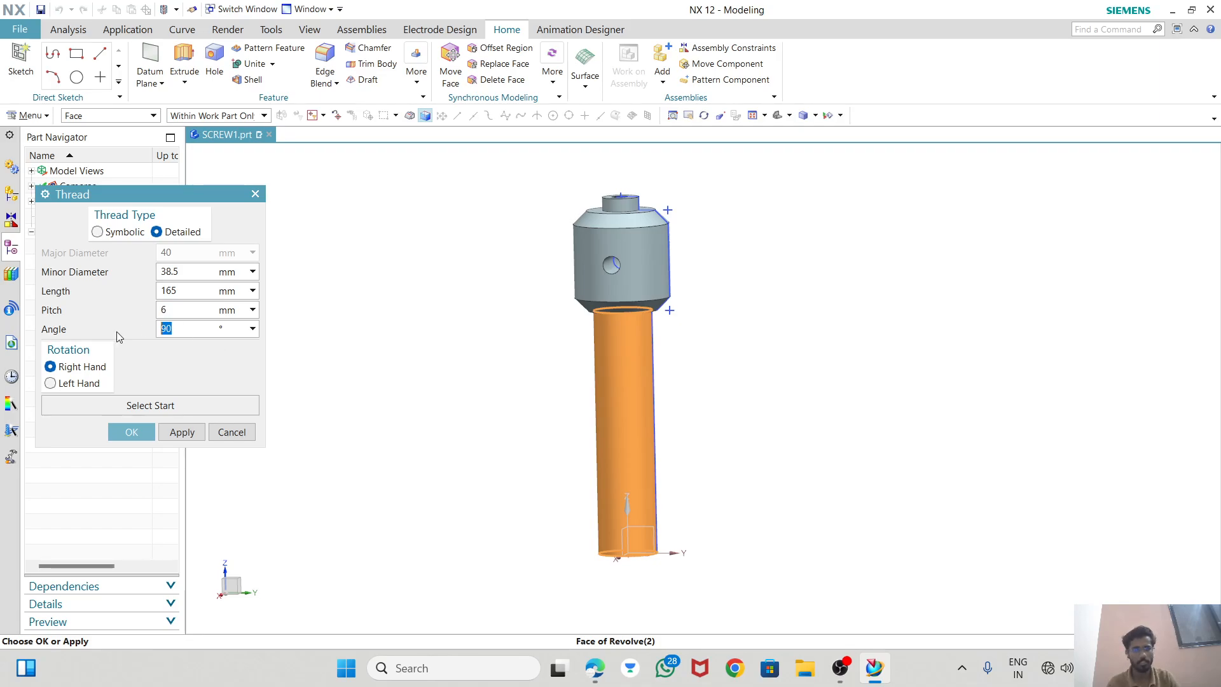
click(131, 432)
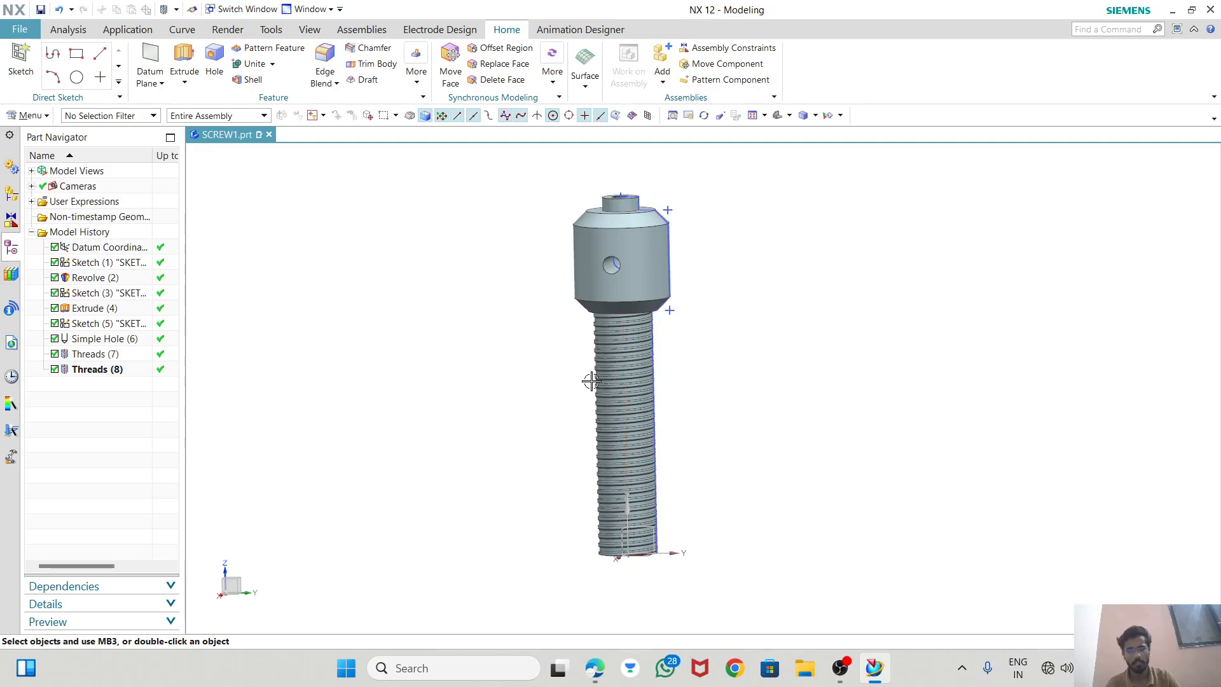
Examine the threaded shank and head in isometric orientation, comparing the Shaded with Edges and Shaded display styles
scroll(660, 305, up, 4)
scroll(643, 294, down, 5)
middle_drag(643, 293, 805, 155)
click(779, 115)
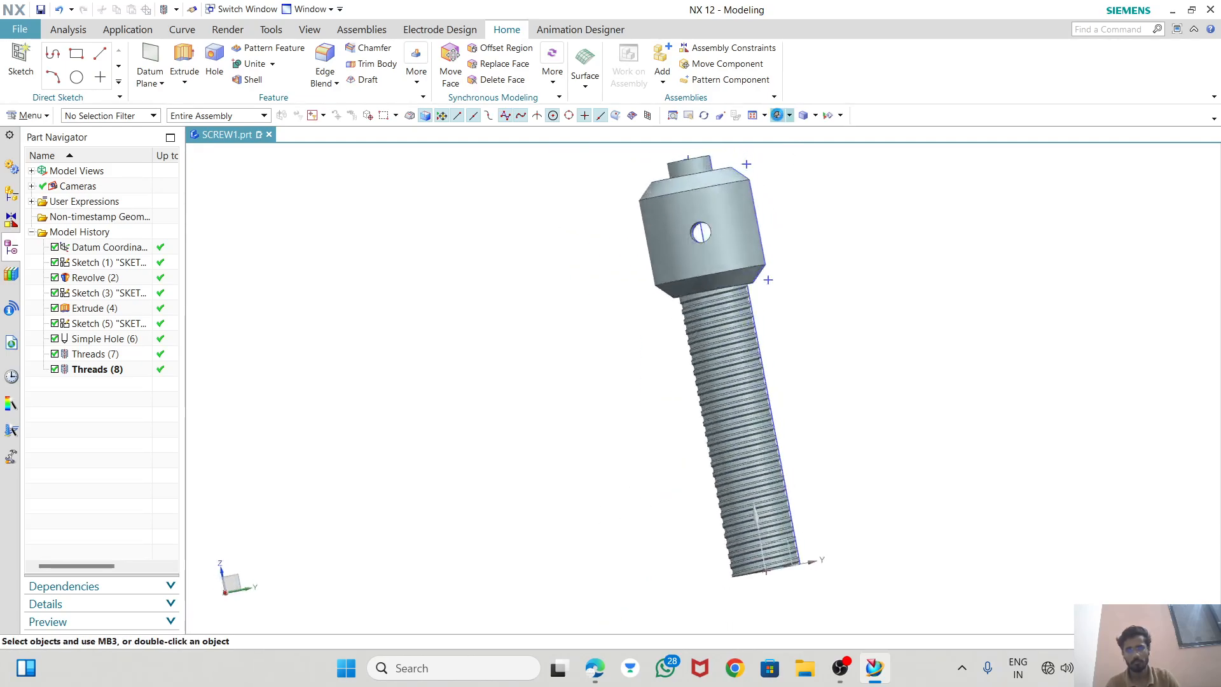
scroll(742, 223, up, 1)
click(816, 115)
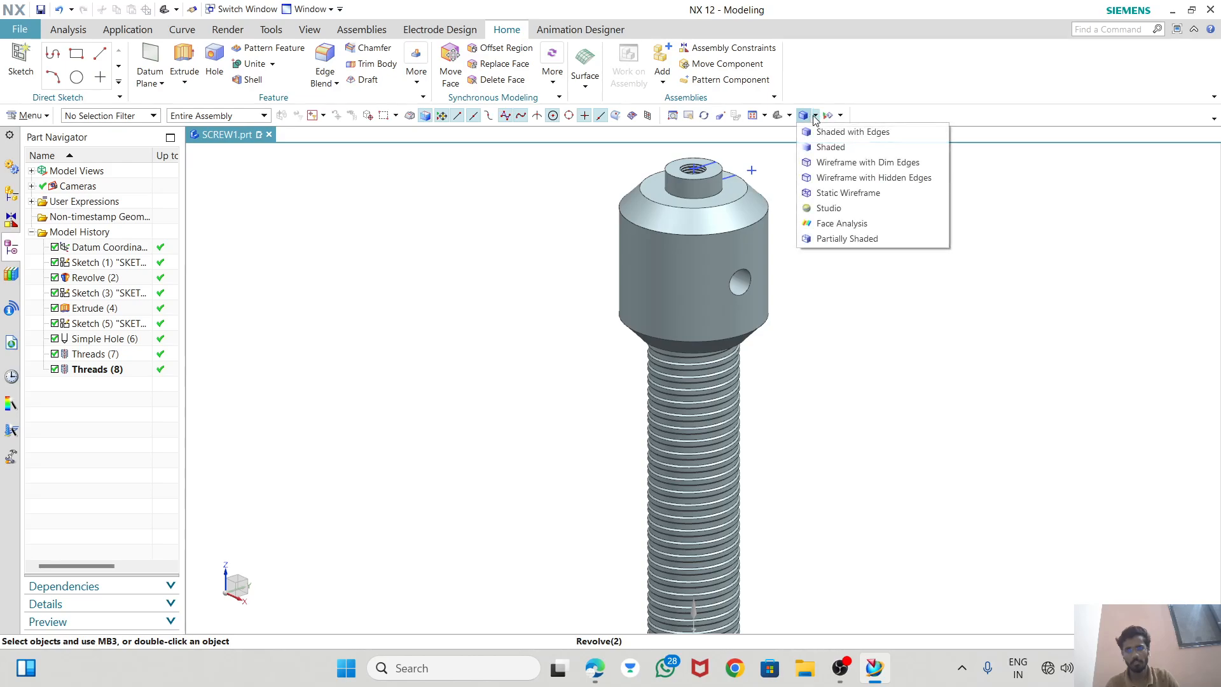
click(831, 137)
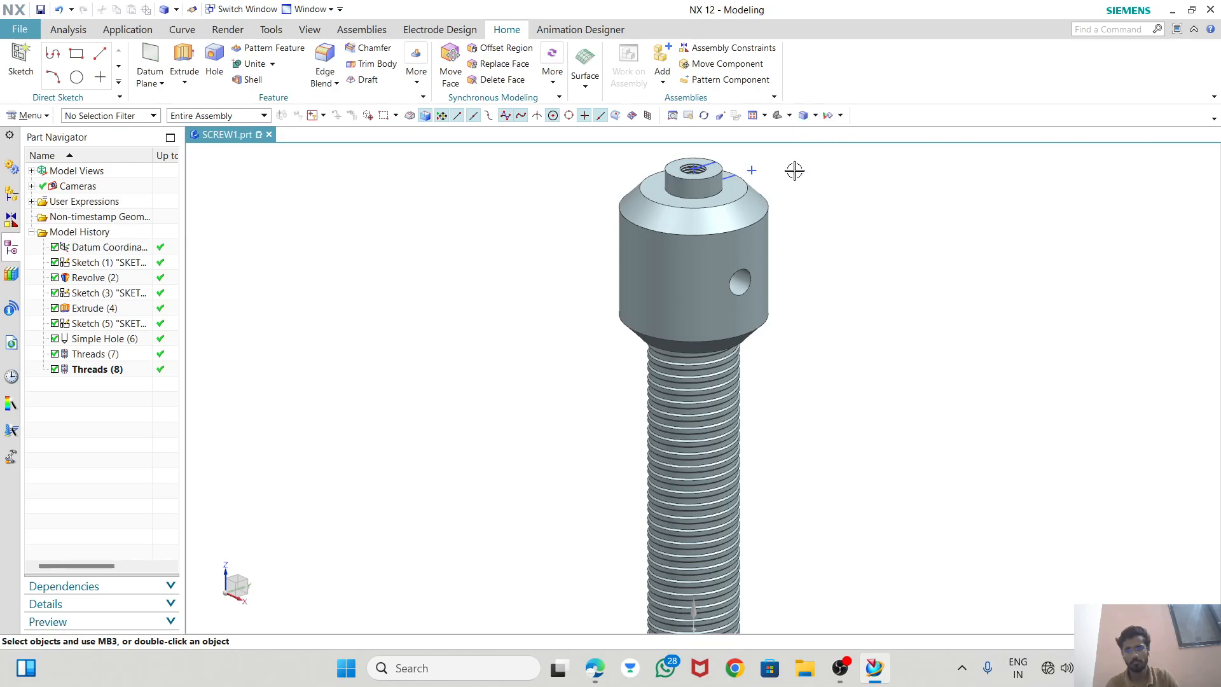
click(815, 115)
click(826, 147)
mouse_move(667, 204)
middle_down()
mouse_move(703, 284)
mouse_move(681, 273)
mouse_move(678, 290)
middle_up()
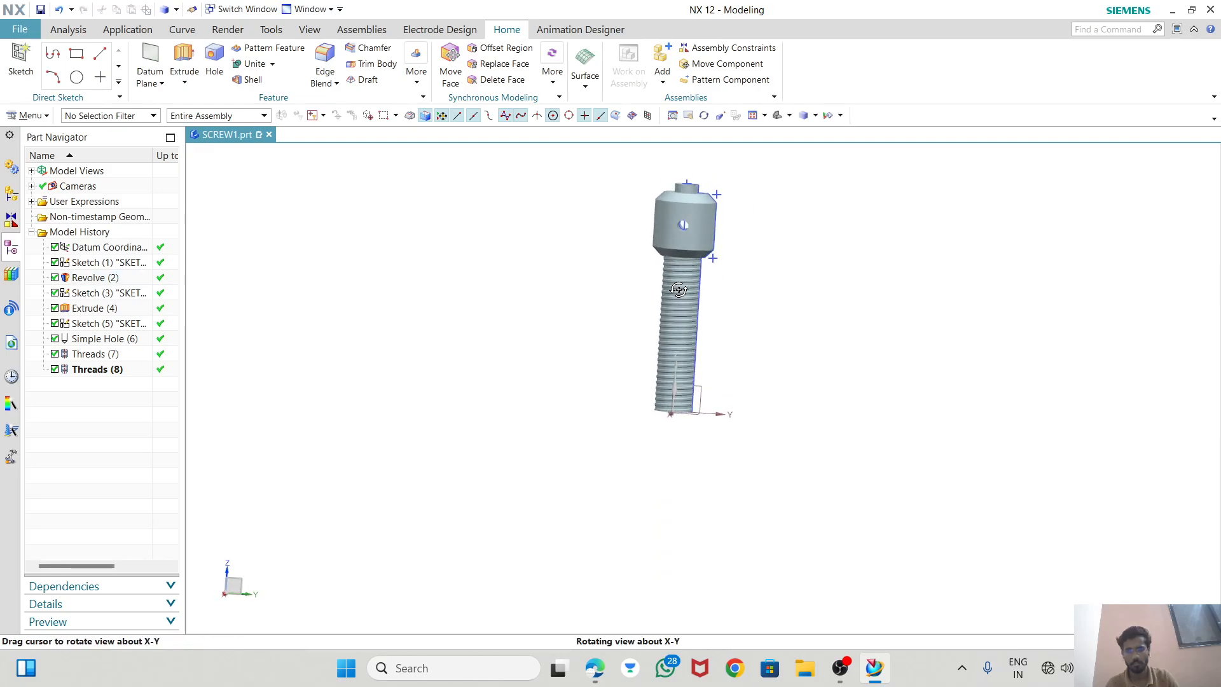
Display the screw as Wireframe with Dim Edges and inspect the threaded top hole and the cross hole inside the head
click(816, 116)
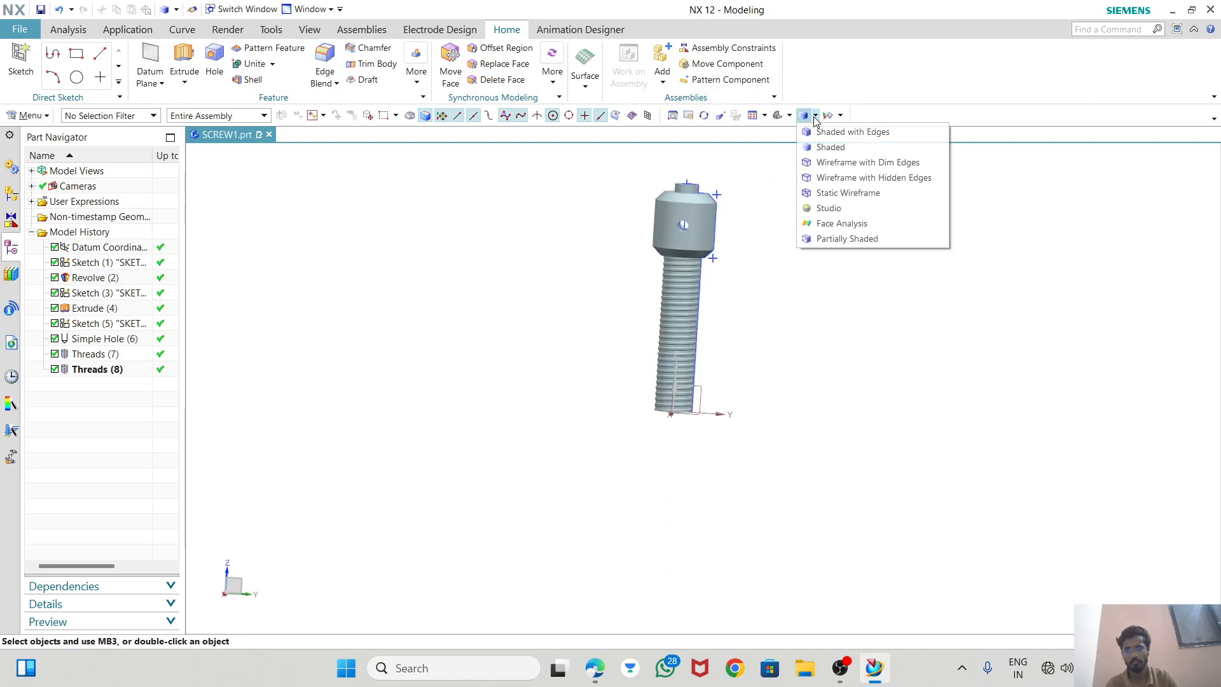
click(831, 161)
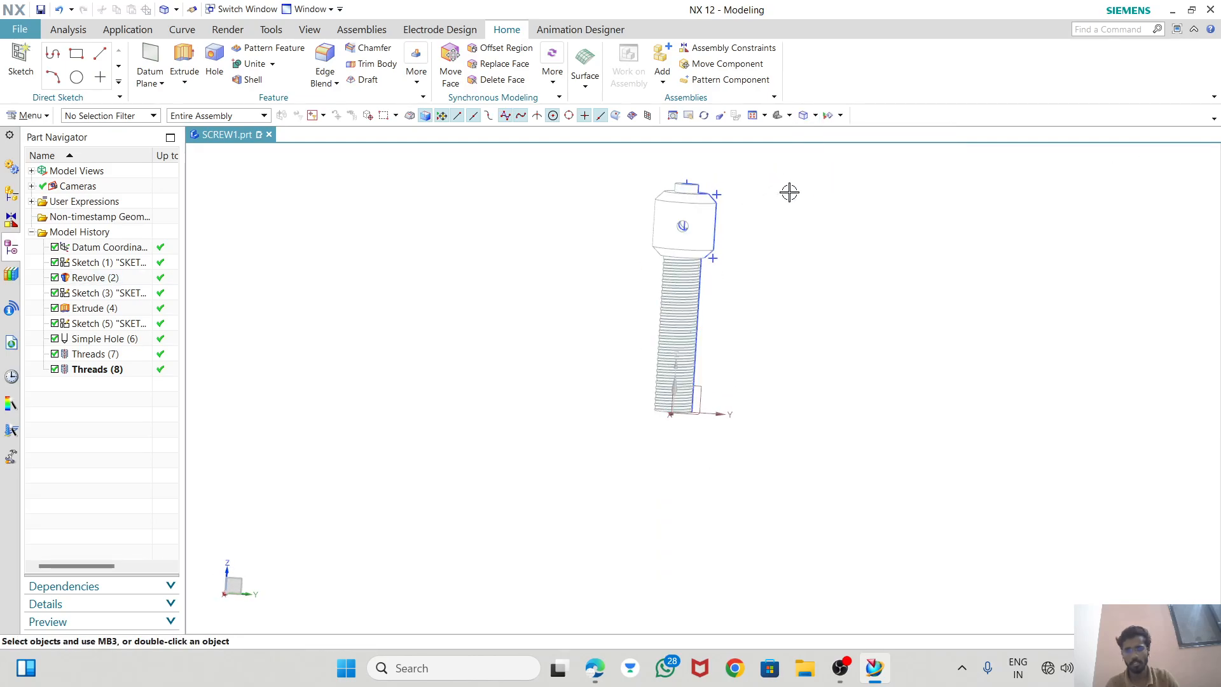
click(815, 116)
click(815, 162)
scroll(687, 206, up, 8)
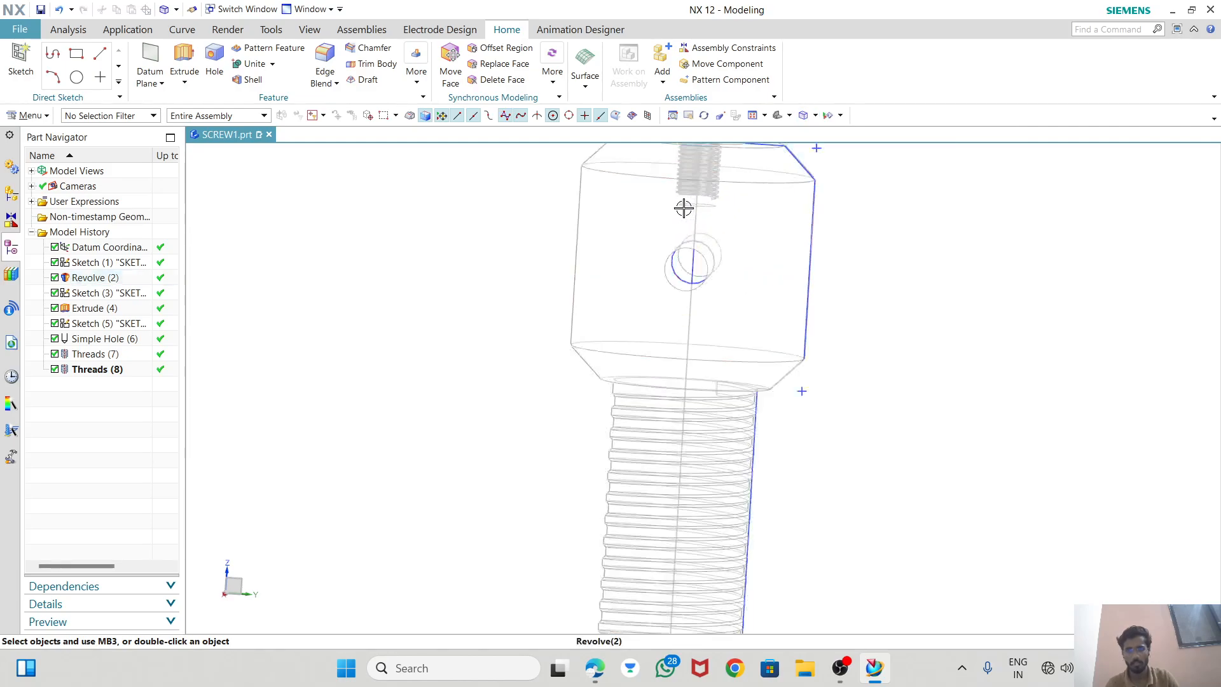
scroll(683, 216, down, 6)
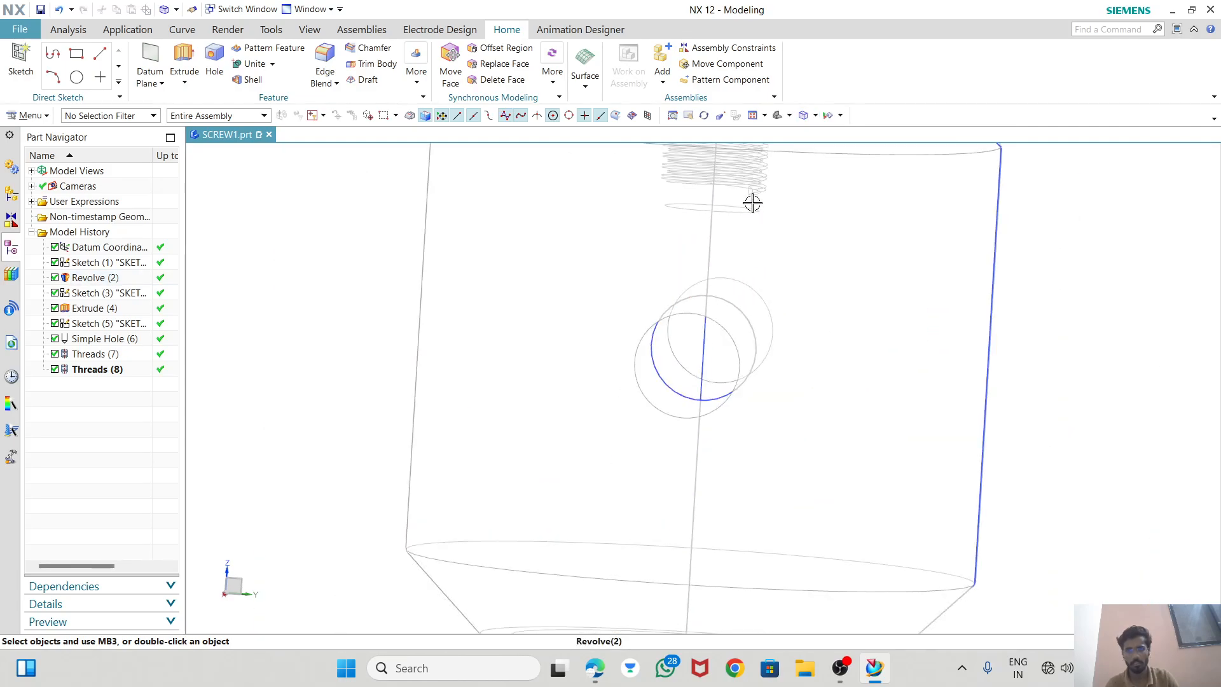
middle_drag(742, 270, 779, 292)
middle_drag(701, 277, 670, 351)
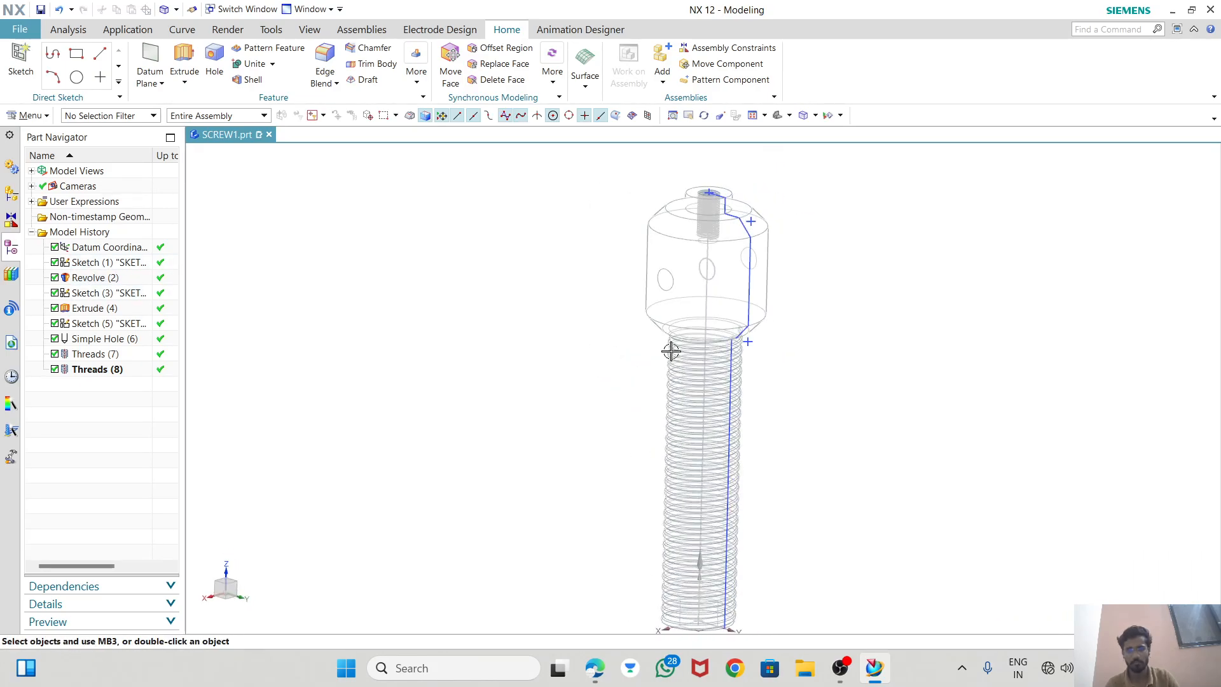
Restore the Shaded with Edges display in isometric orientation and save the screw part
click(815, 115)
click(818, 141)
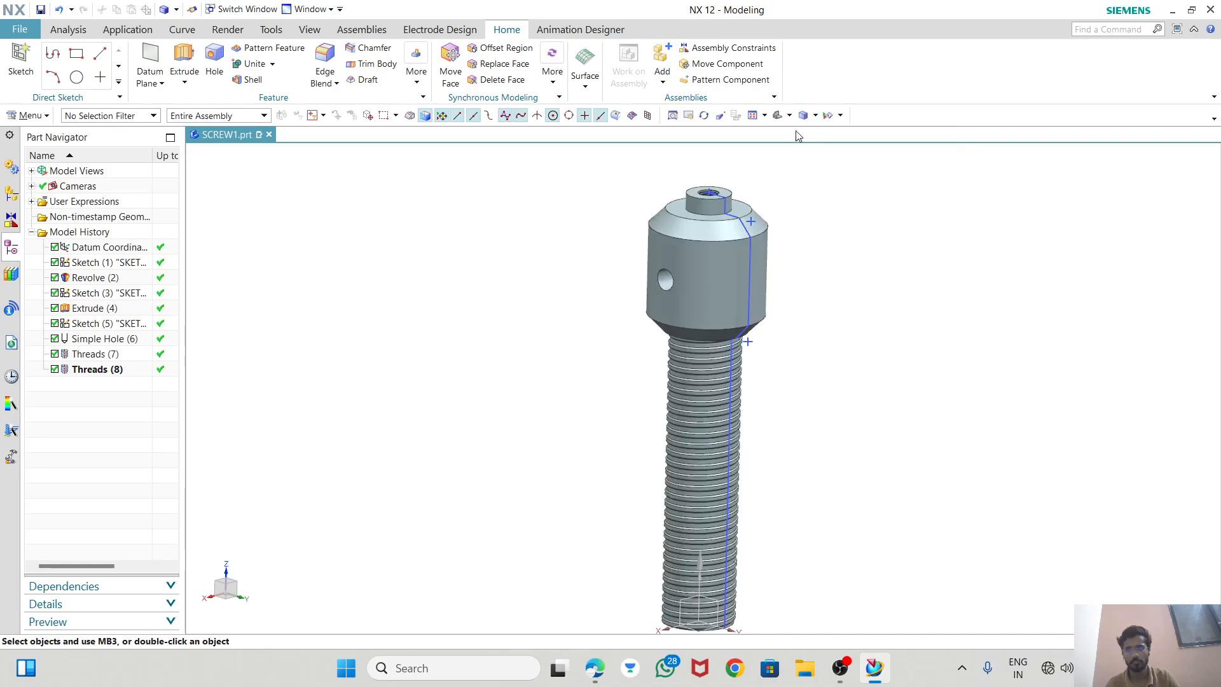
click(777, 116)
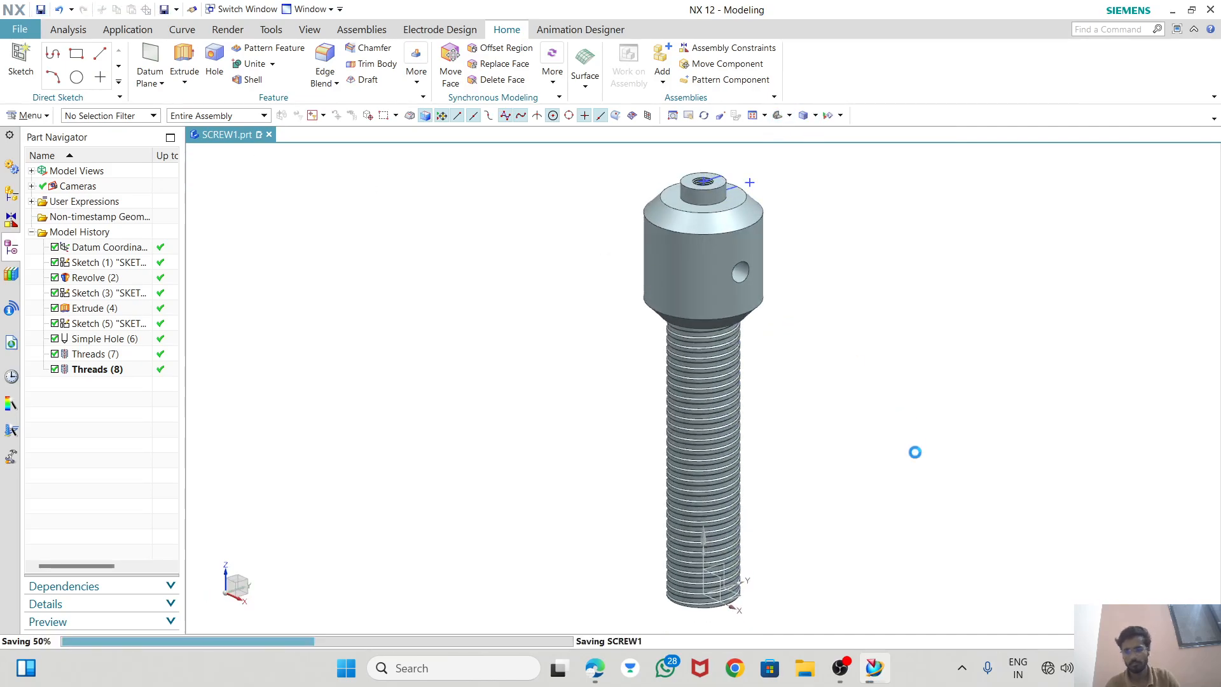
click(846, 671)
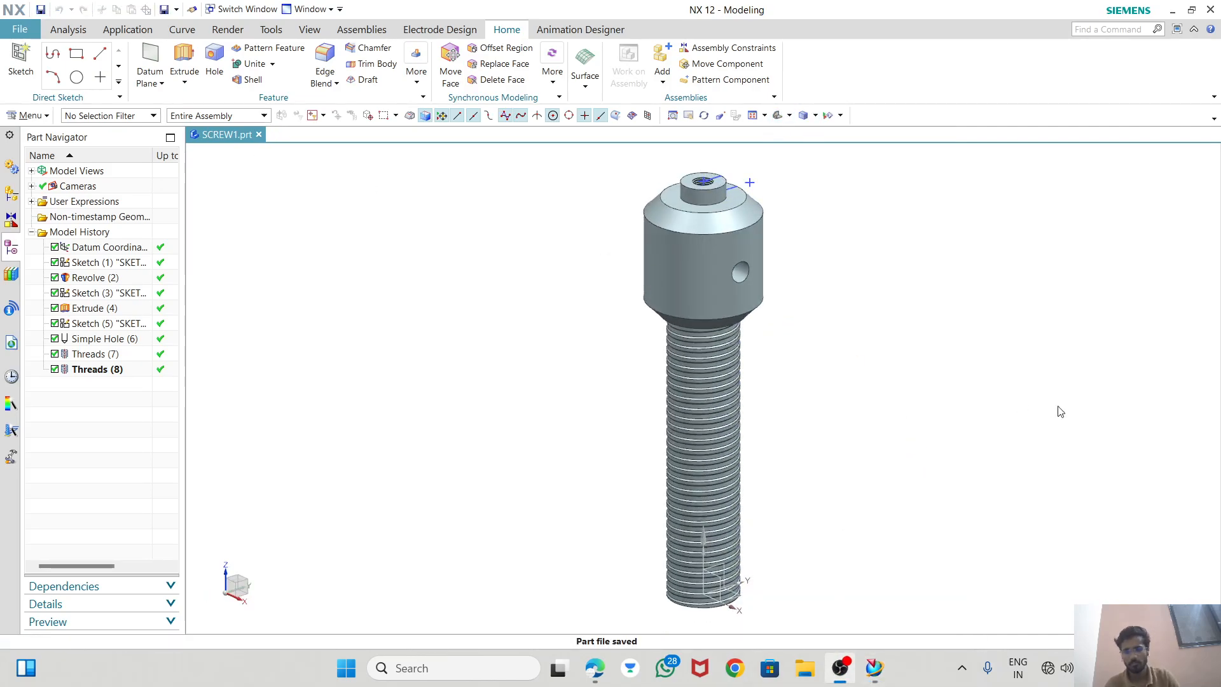